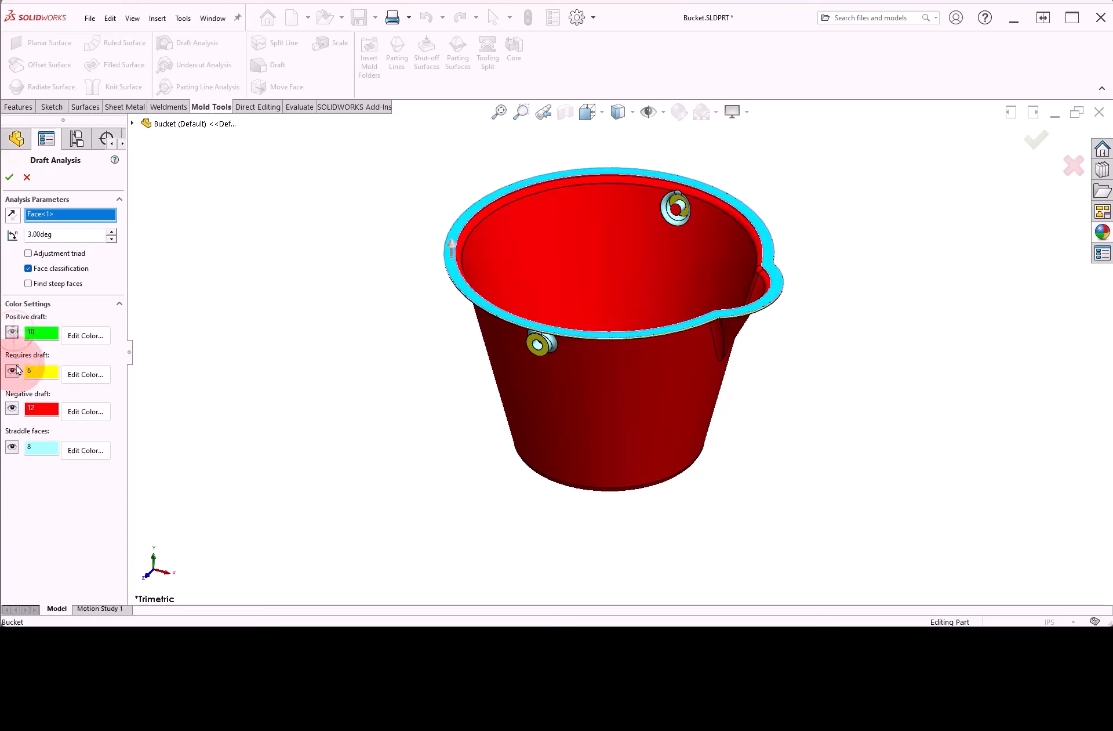
# Hide the negative-draft faces in the draft analysis, examine the rim and side bosses, and close the analysis without keeping it.
pyautogui.click(13, 410)
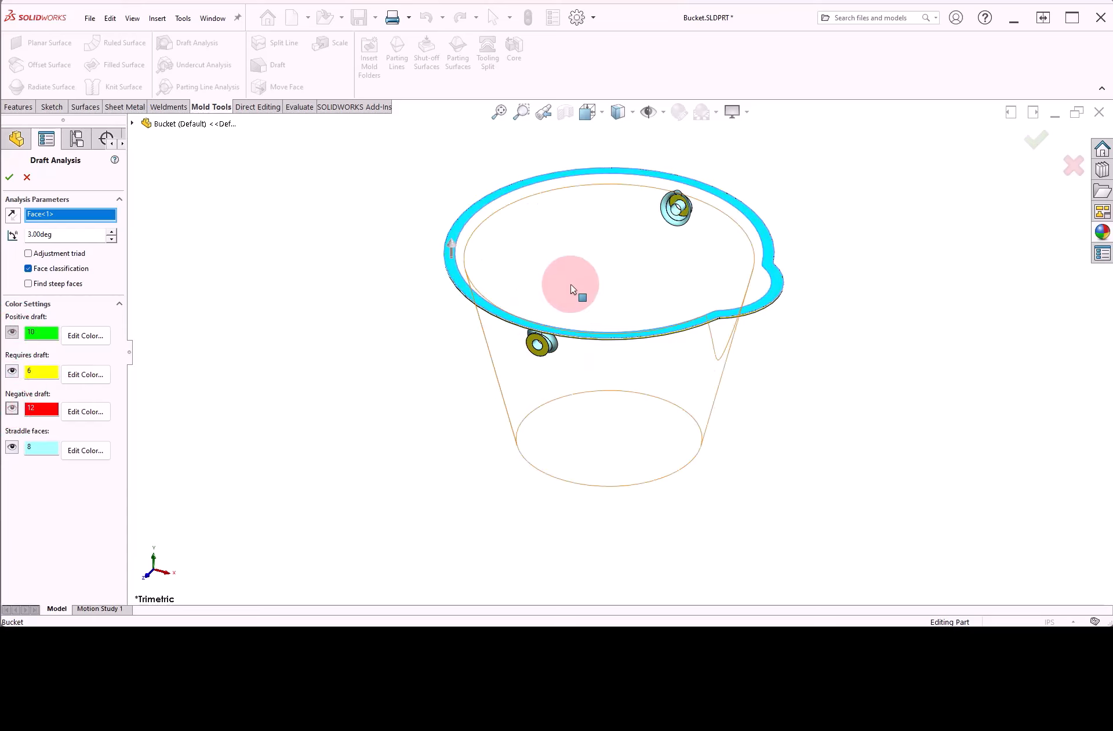
pyautogui.moveTo(577, 291); pyautogui.dragTo(596, 279, button='middle')
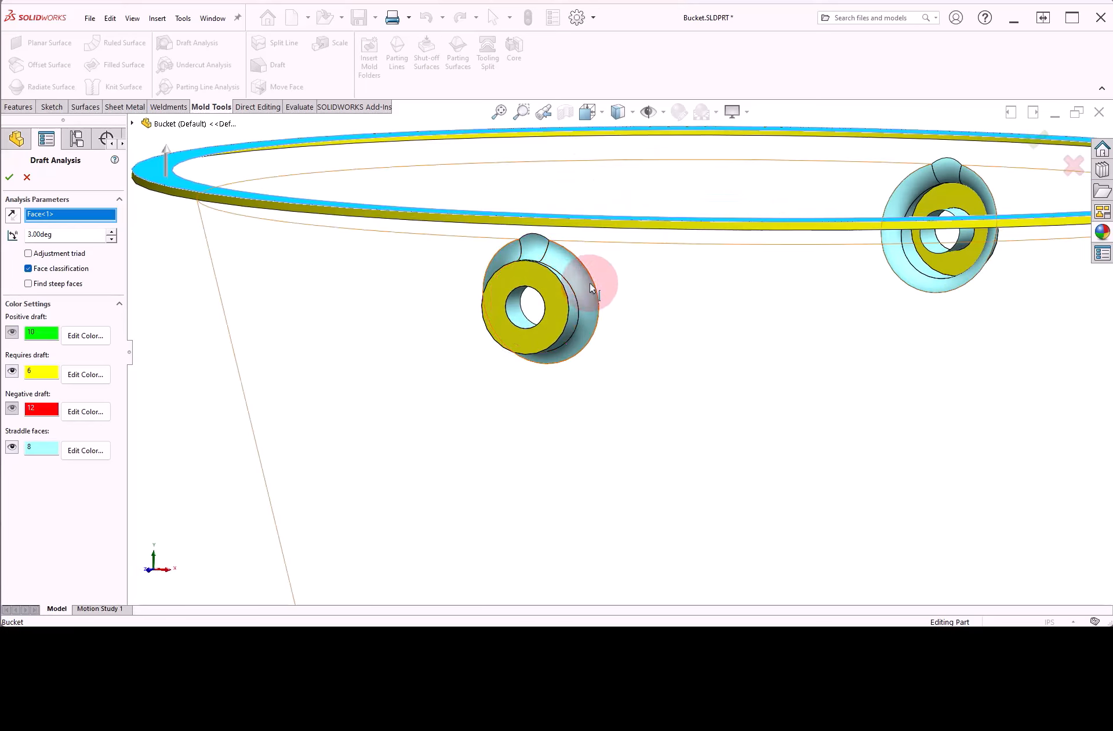
pyautogui.click(27, 177)
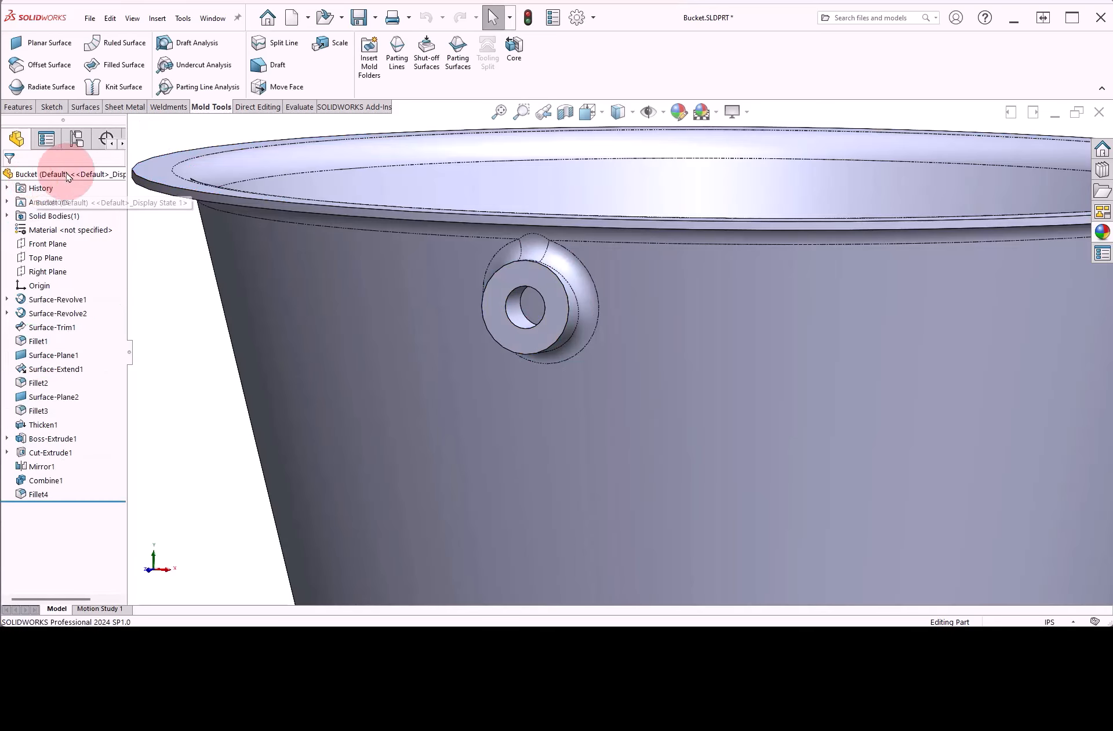
# Set up a neutral-plane draft of 3 degrees with the bucket rim's top face as the neutral plane.
pyautogui.click(271, 68)
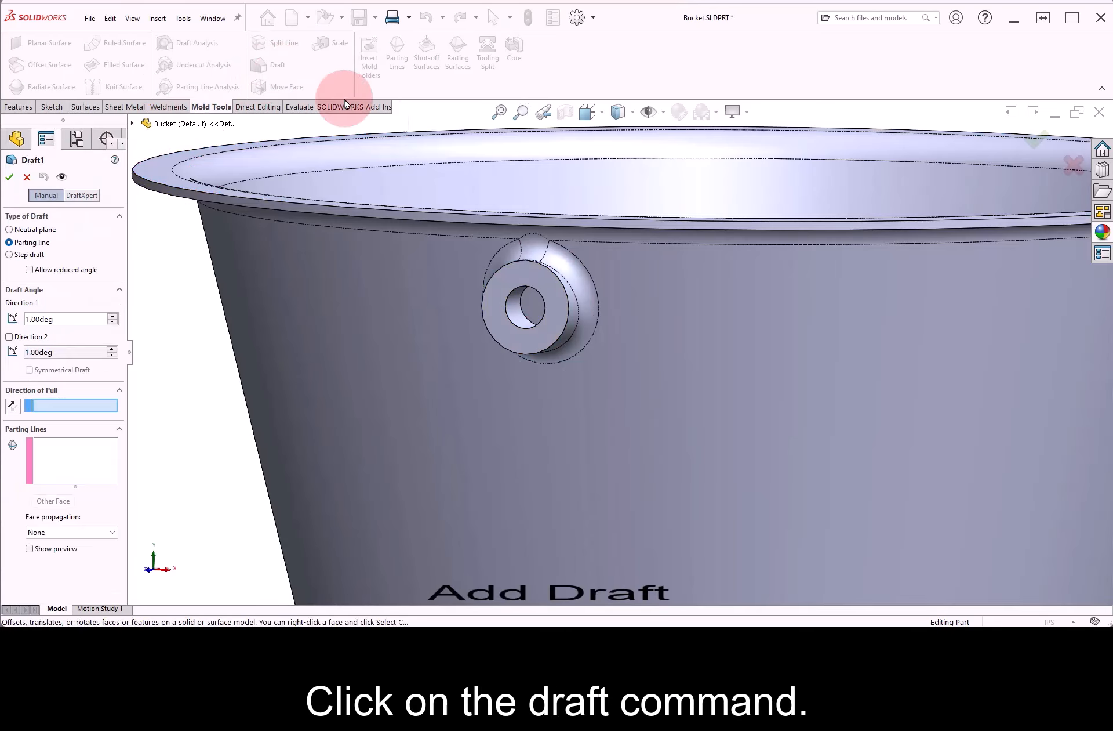
pyautogui.scroll(3, 486, 198)
pyautogui.moveTo(478, 200); pyautogui.dragTo(460, 219, button='middle')
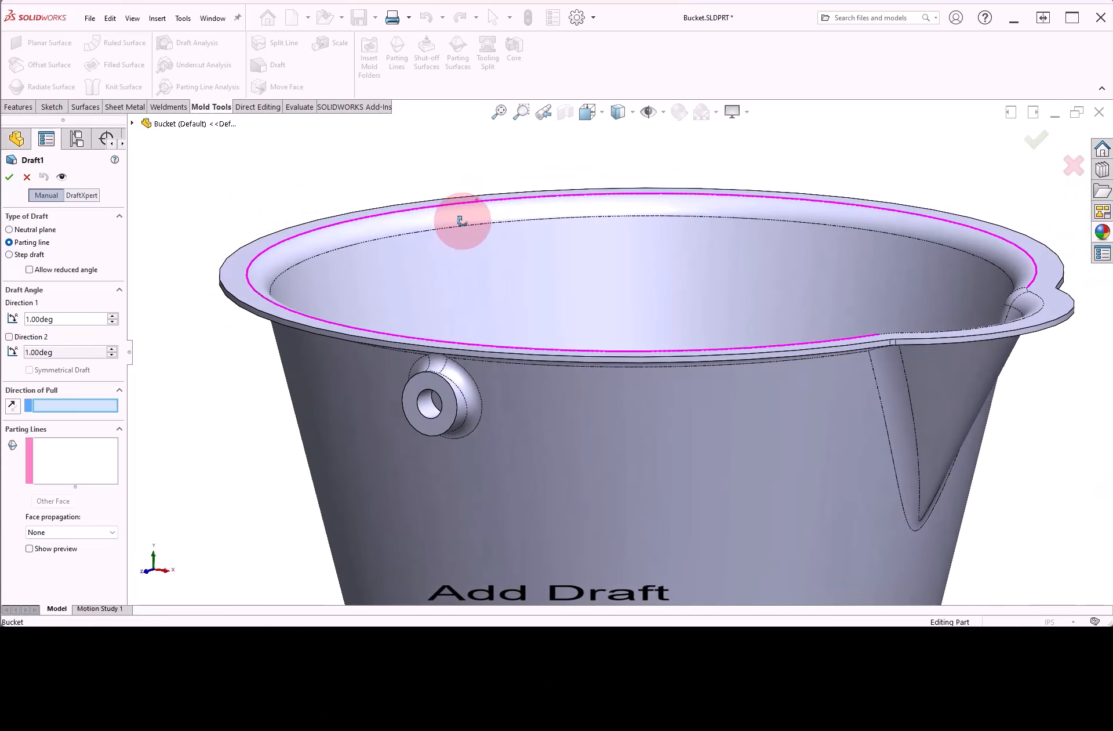
pyautogui.click(51, 231)
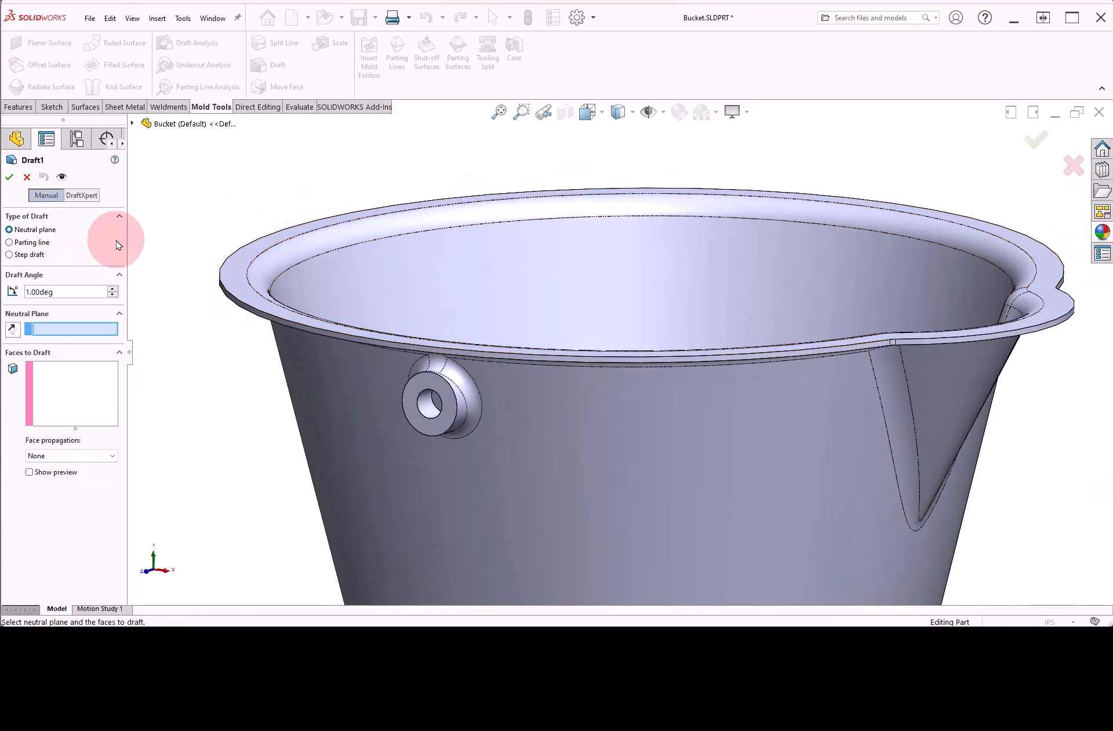
pyautogui.click(234, 271)
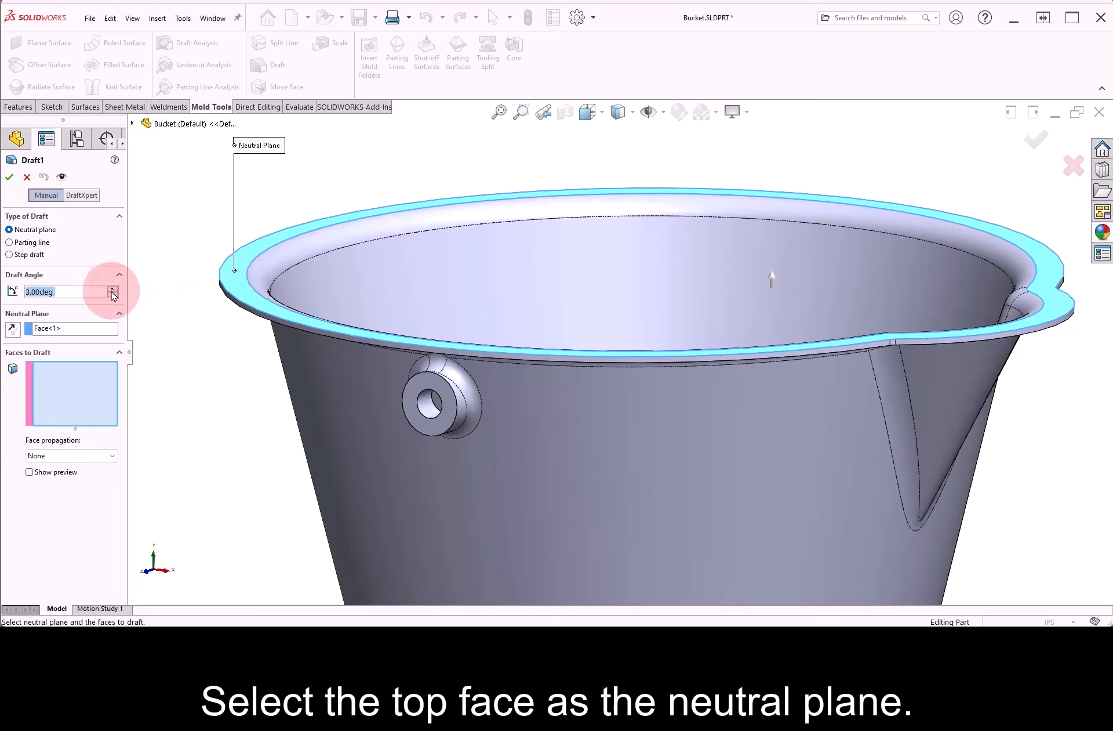
pyautogui.click(87, 373)
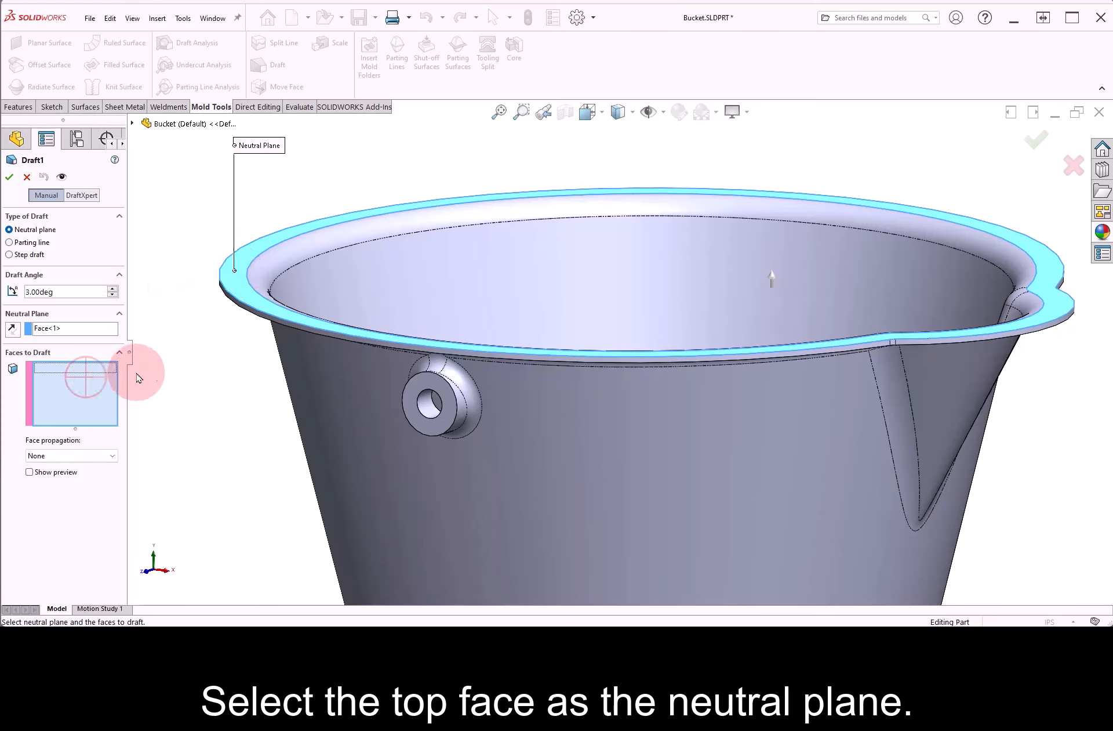
# Draft the lip's outer edge face with Along Tangent propagation and the pull direction reversed to point downward.
pyautogui.click(253, 316)
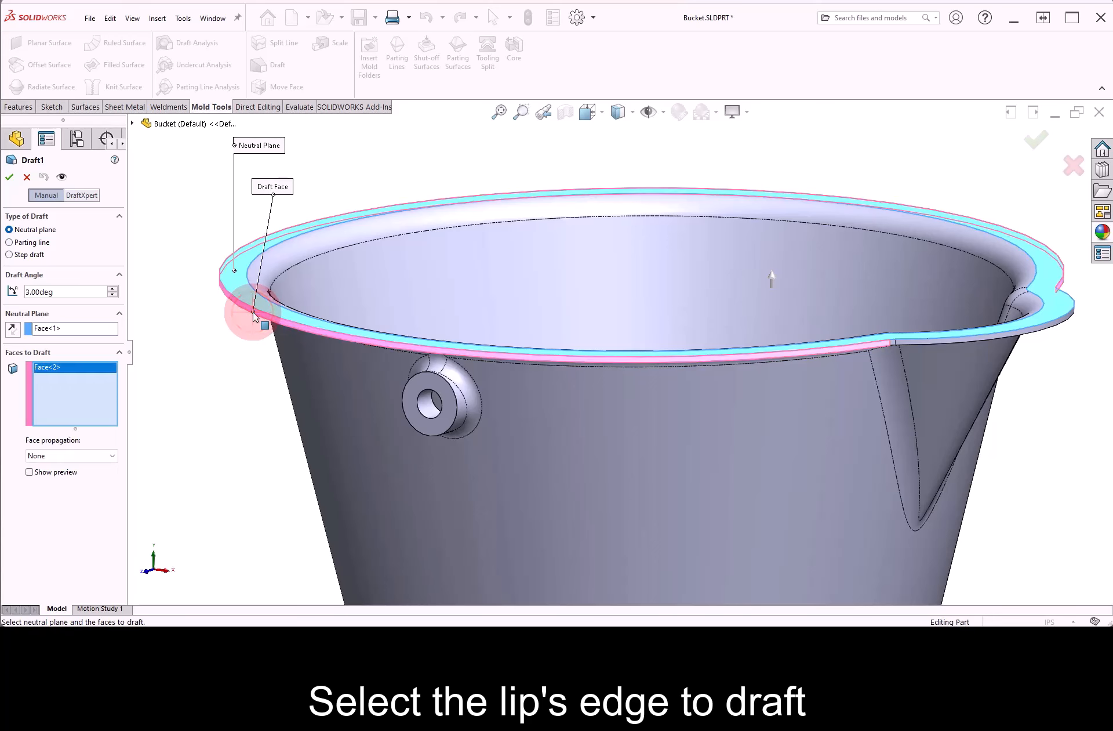
pyautogui.click(111, 456)
pyautogui.click(106, 476)
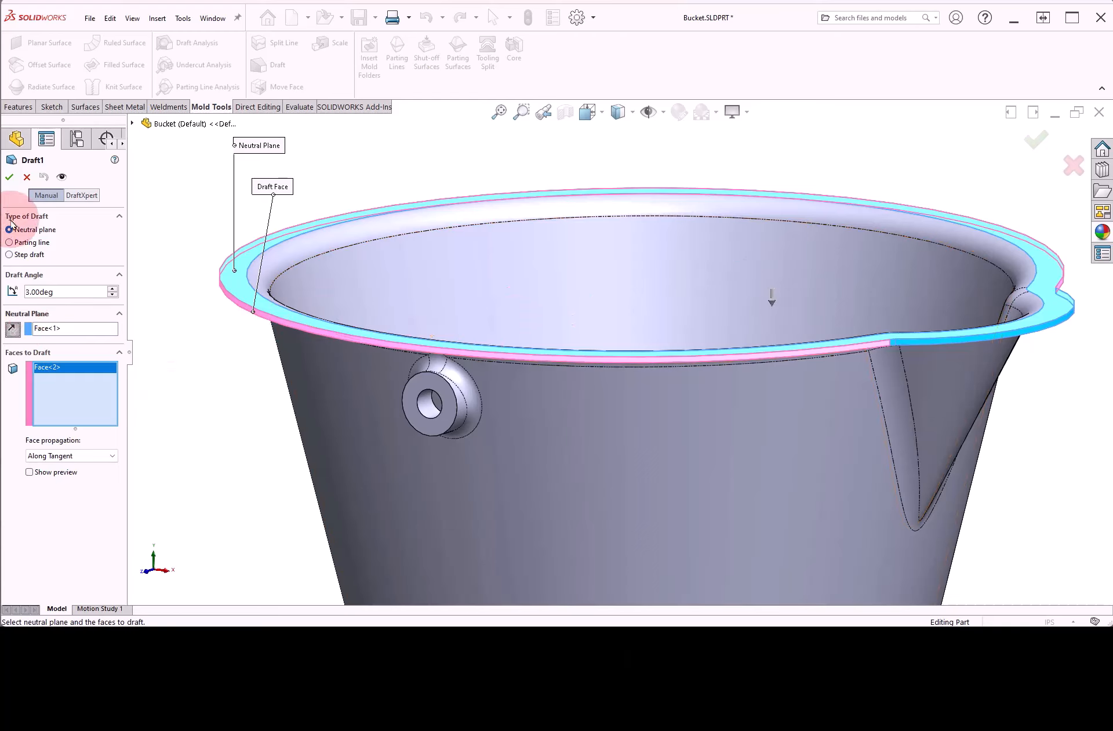
pyautogui.click(13, 181)
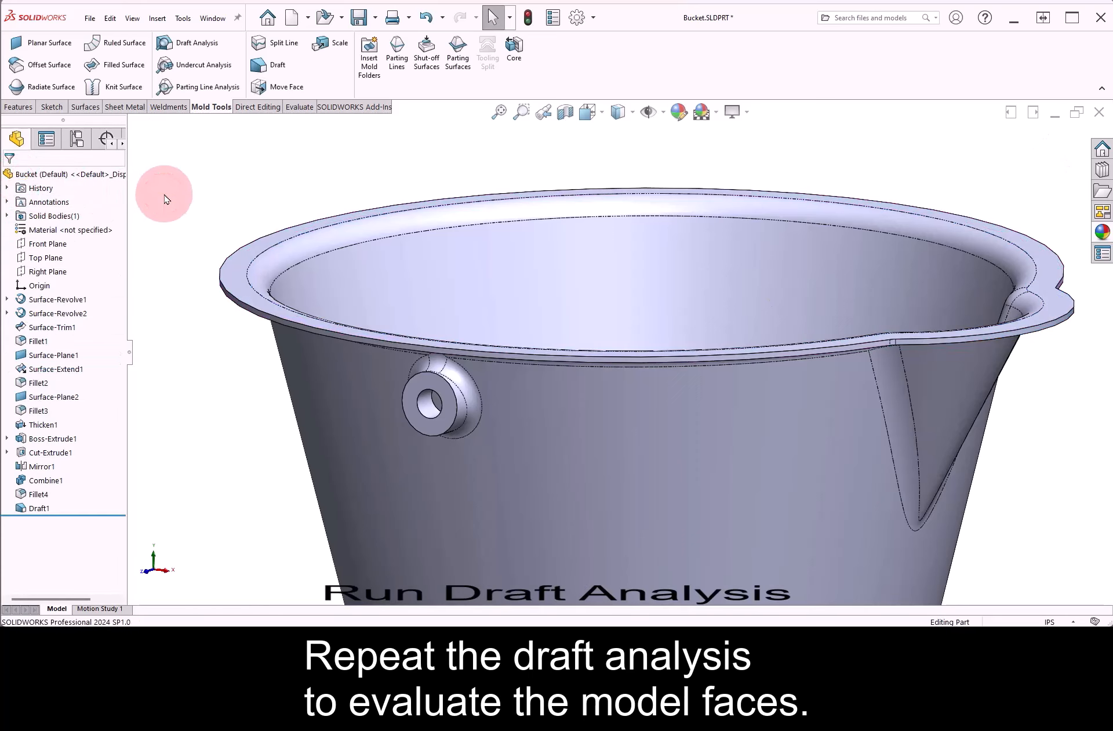
# Run a 3-degree draft analysis from the rim's top face and from the side boss's end face, examine the boss, and discard the analysis.
pyautogui.click(192, 43)
pyautogui.click(234, 274)
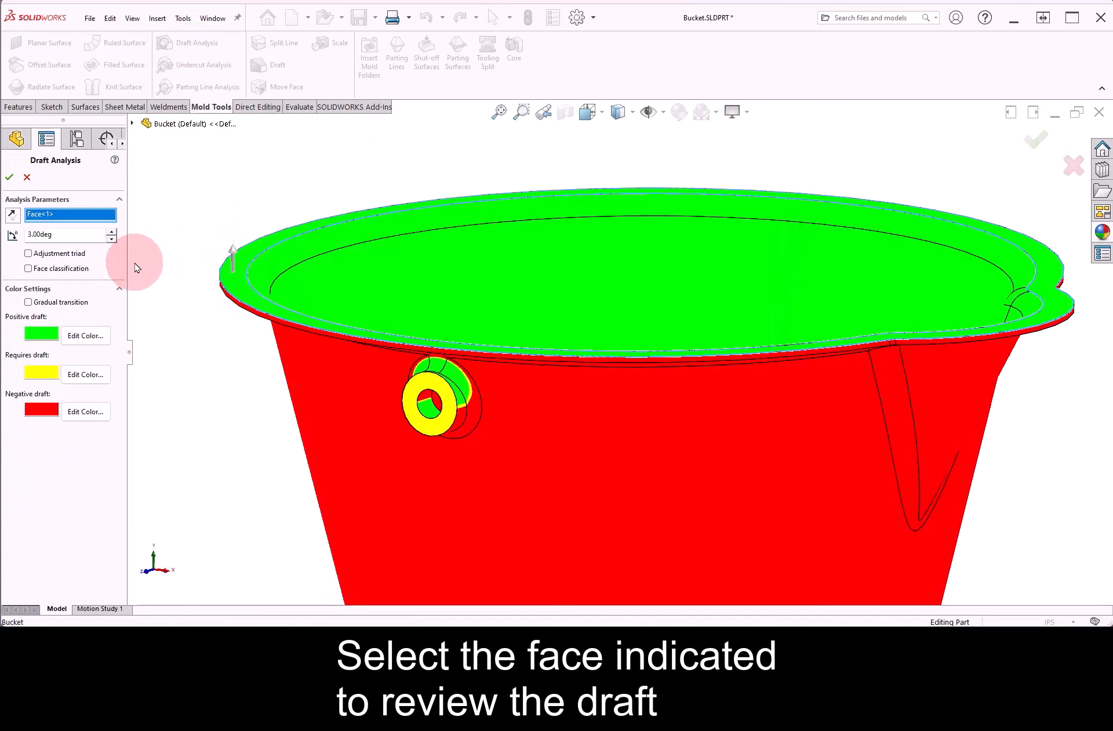
pyautogui.moveTo(174, 294); pyautogui.dragTo(198, 335, button='middle')
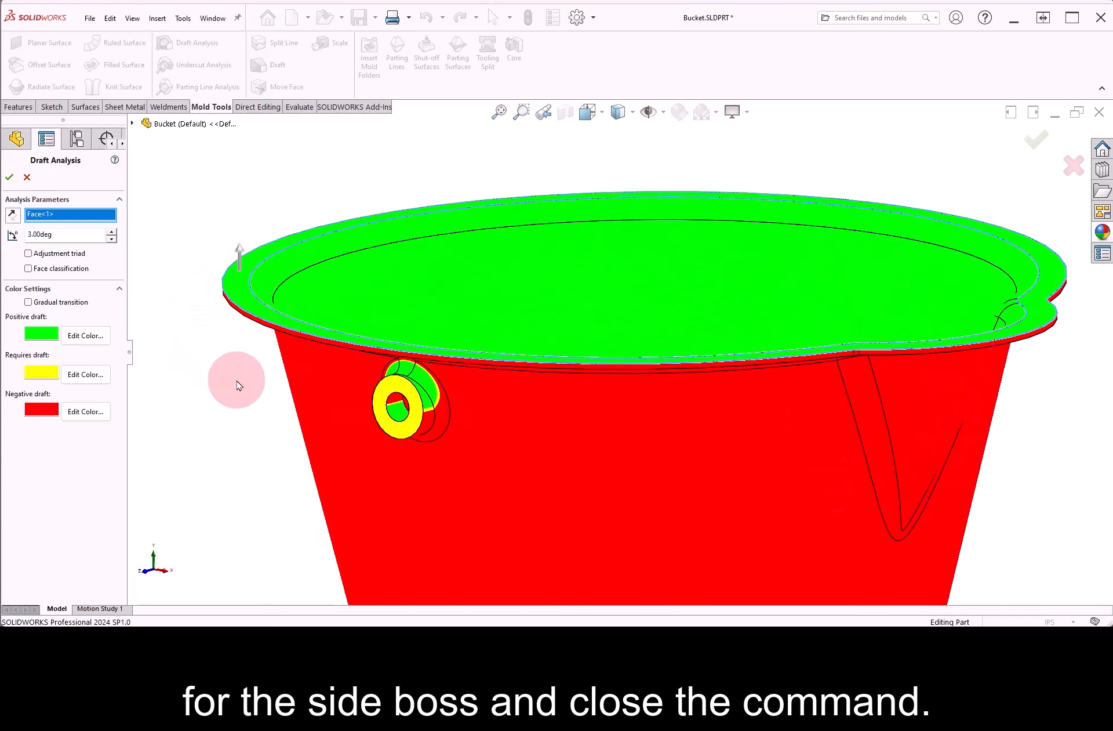
pyautogui.click(404, 393)
pyautogui.scroll(-4, 409, 398)
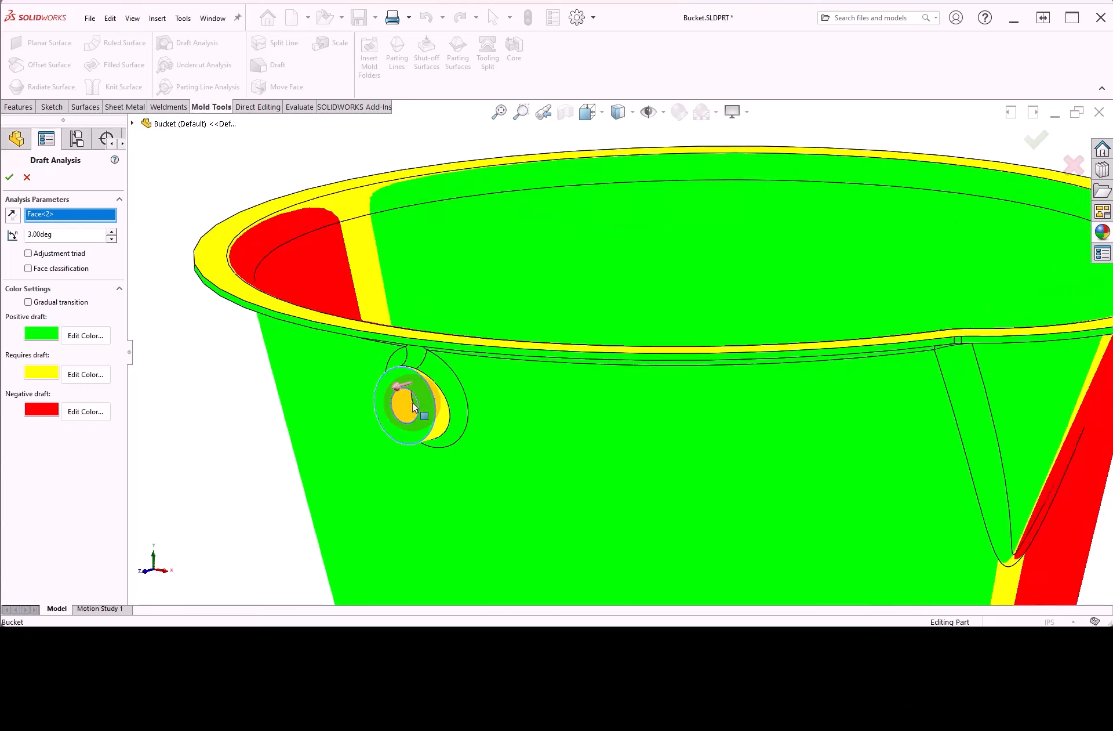
pyautogui.moveTo(465, 381)
pyautogui.mouseDown(button='middle')
pyautogui.moveTo(480, 359)
pyautogui.moveTo(560, 321)
pyautogui.moveTo(485, 348)
pyautogui.moveTo(458, 374)
pyautogui.moveTo(461, 365)
pyautogui.mouseUp(button='middle')
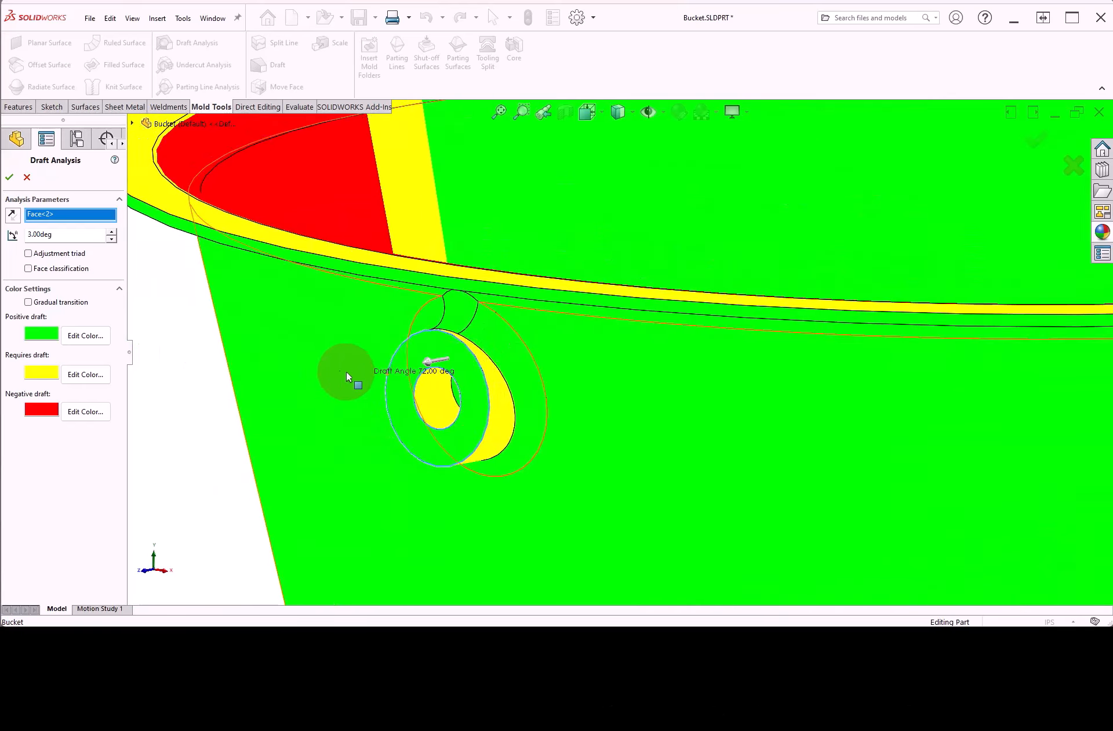
pyautogui.click(27, 177)
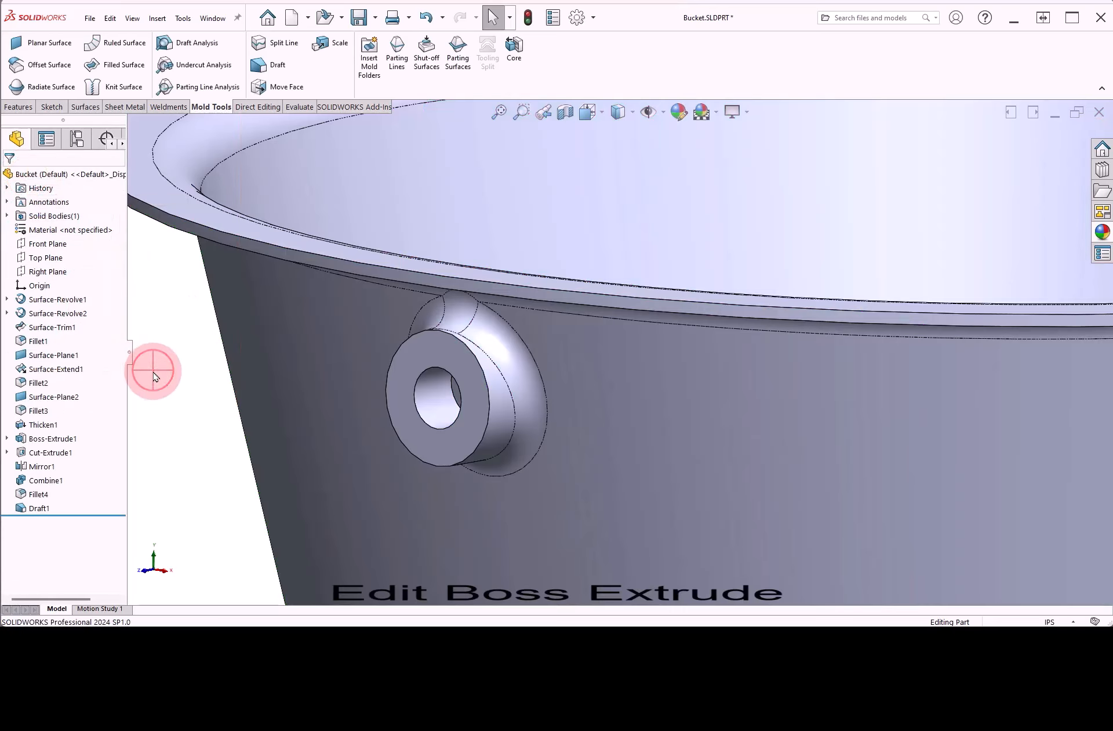
# Edit the side boss's extrude feature to add a 3-degree outward draft.
pyautogui.click(58, 439)
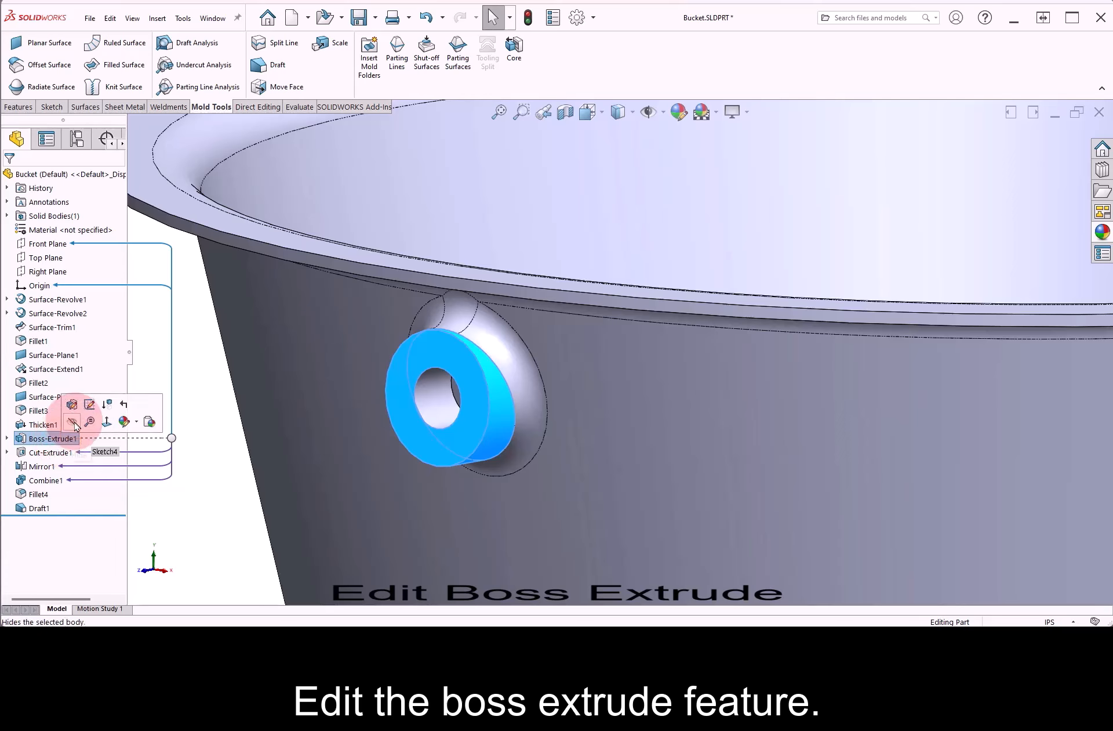
pyautogui.click(72, 405)
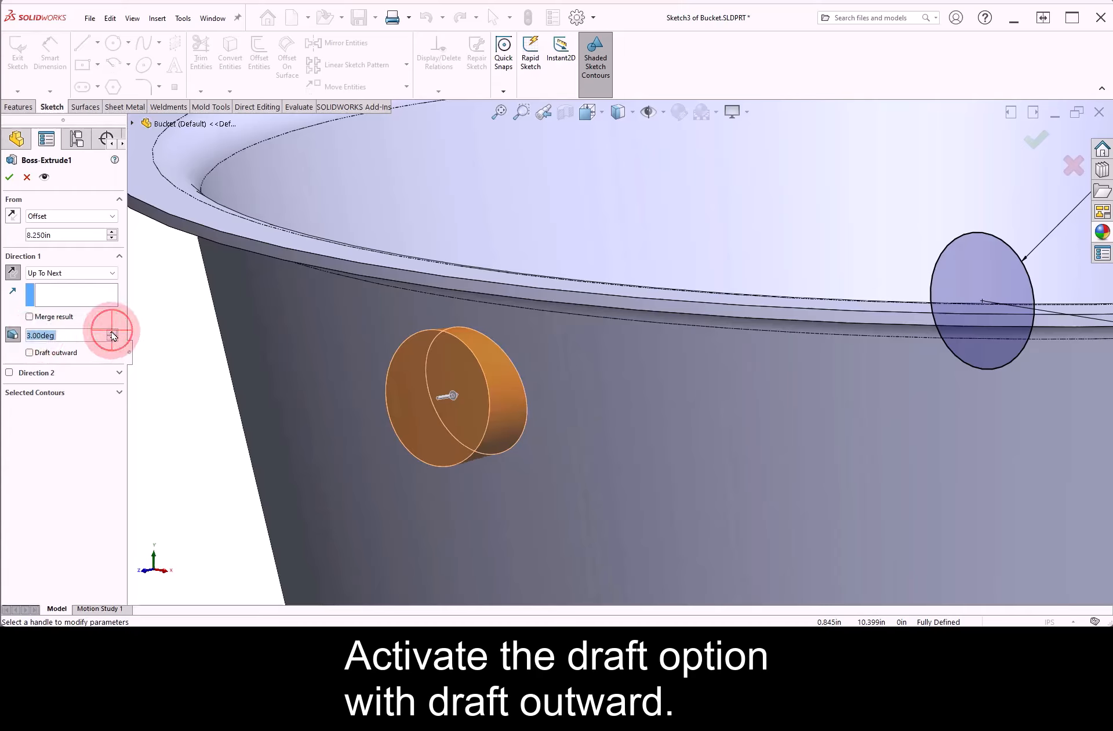
pyautogui.click(64, 357)
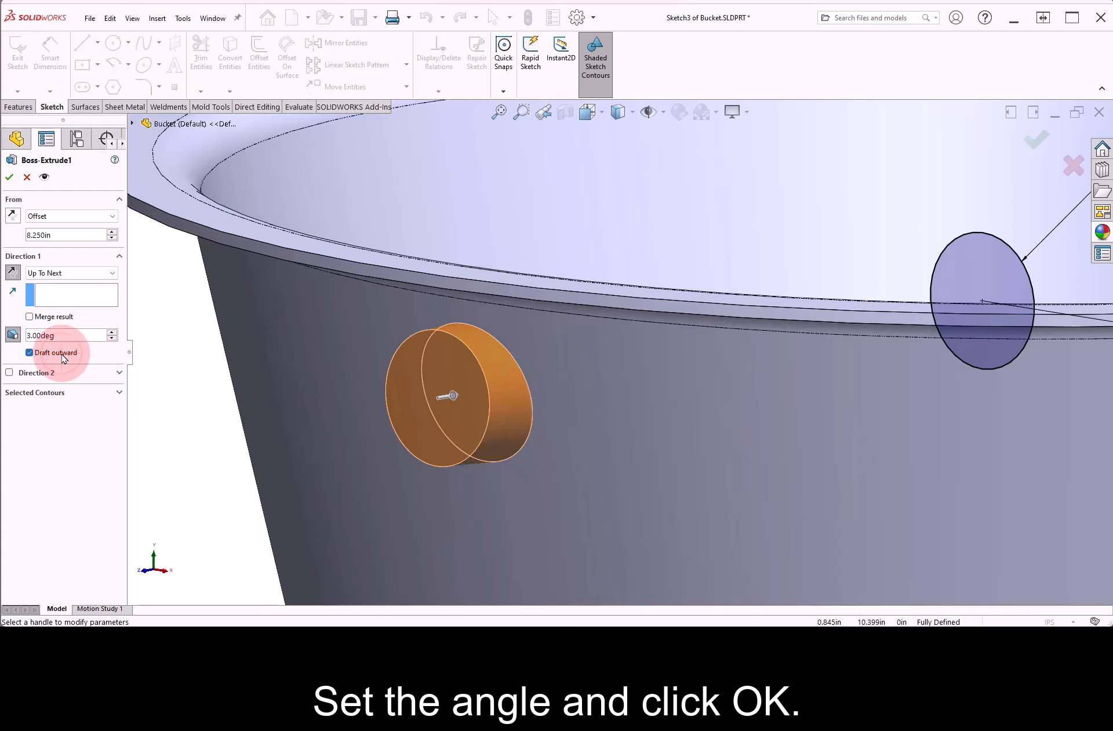
pyautogui.click(9, 177)
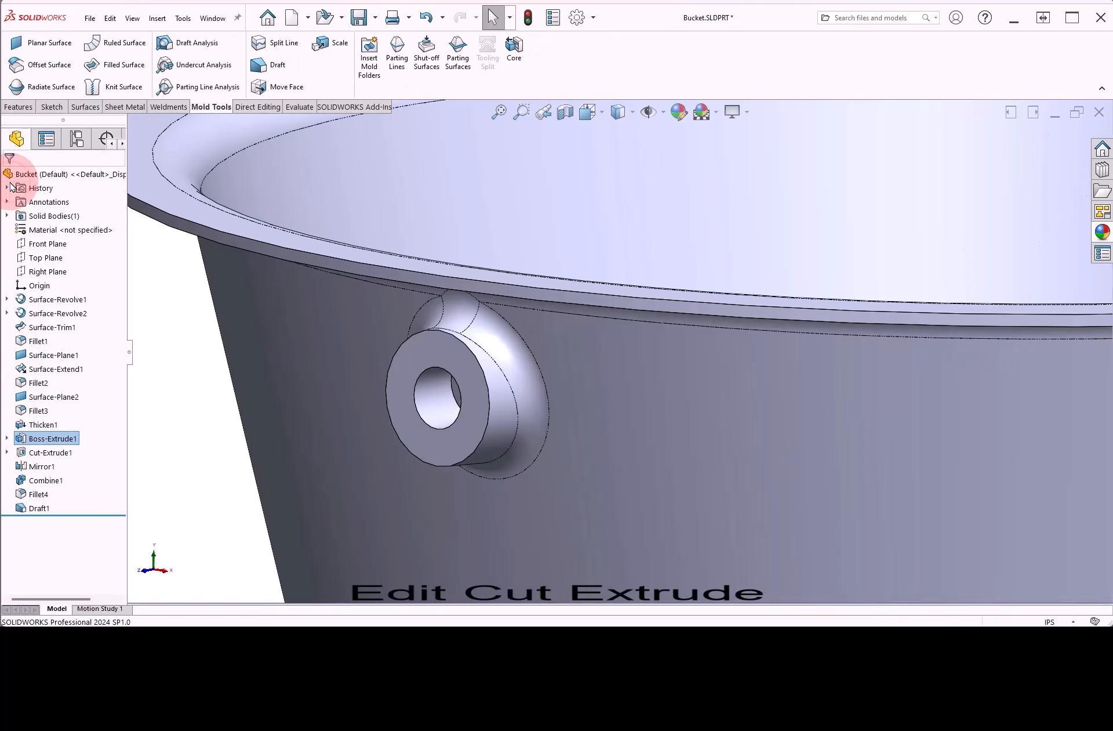
pyautogui.click(171, 329)
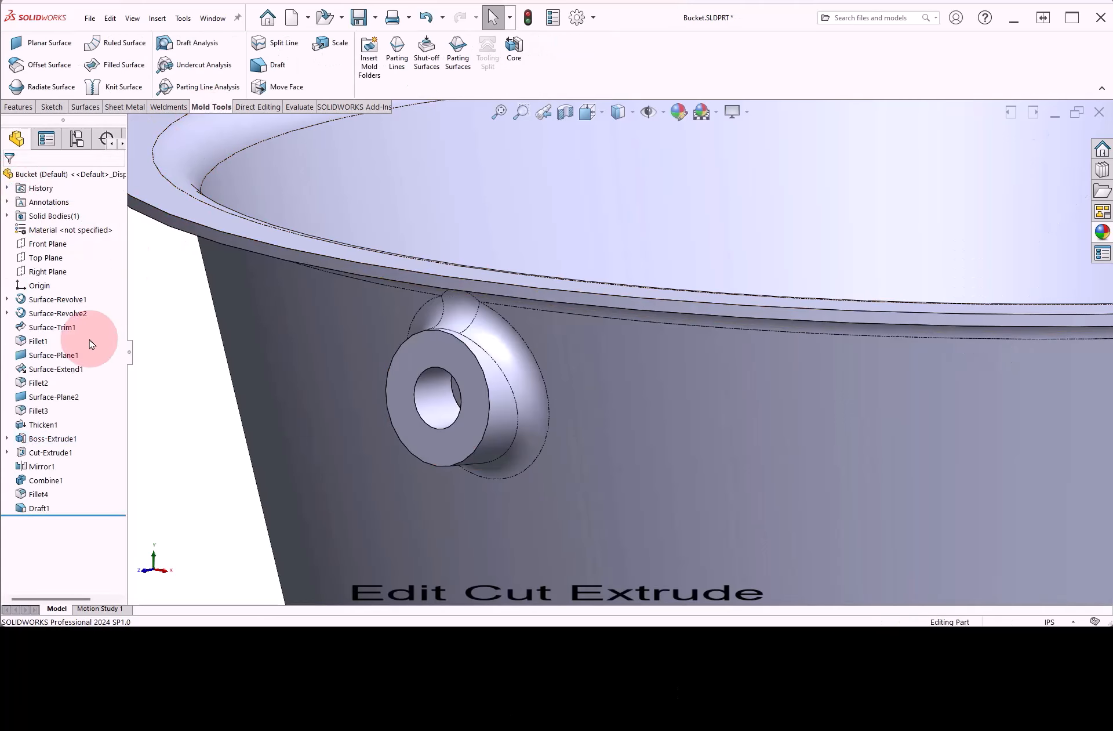
# Edit the boss hole's cut extrude to add a 2-degree draft in Direction 1.
pyautogui.click(52, 453)
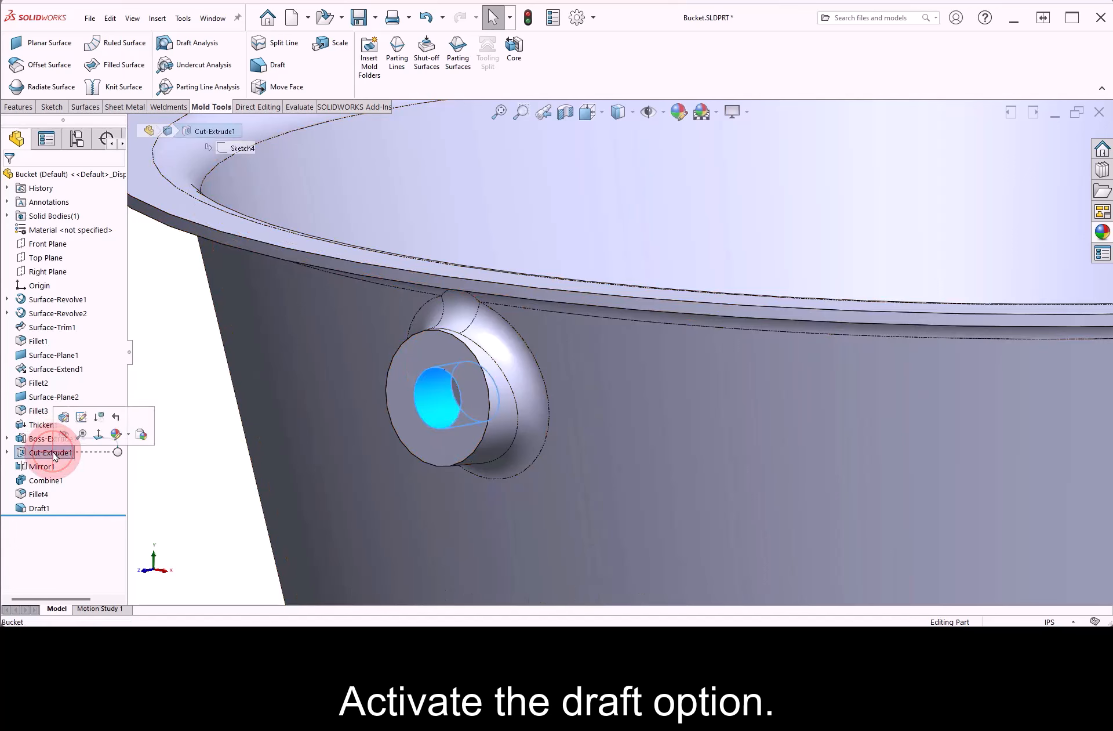
pyautogui.click(67, 420)
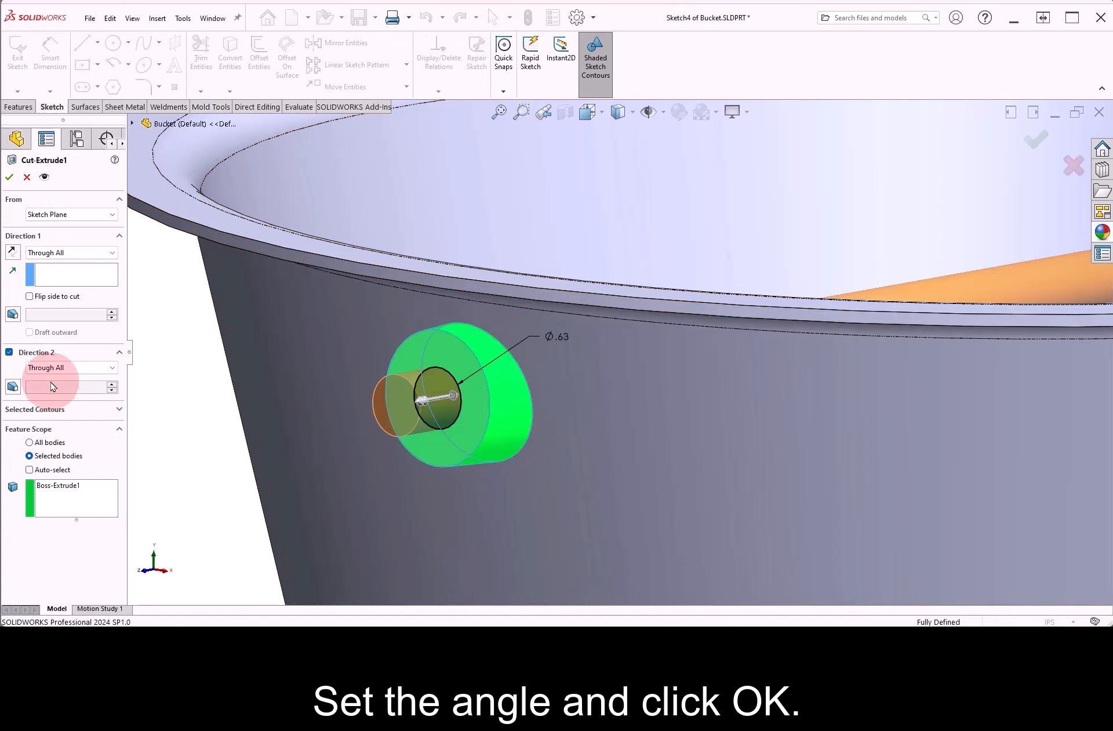
pyautogui.click(14, 316)
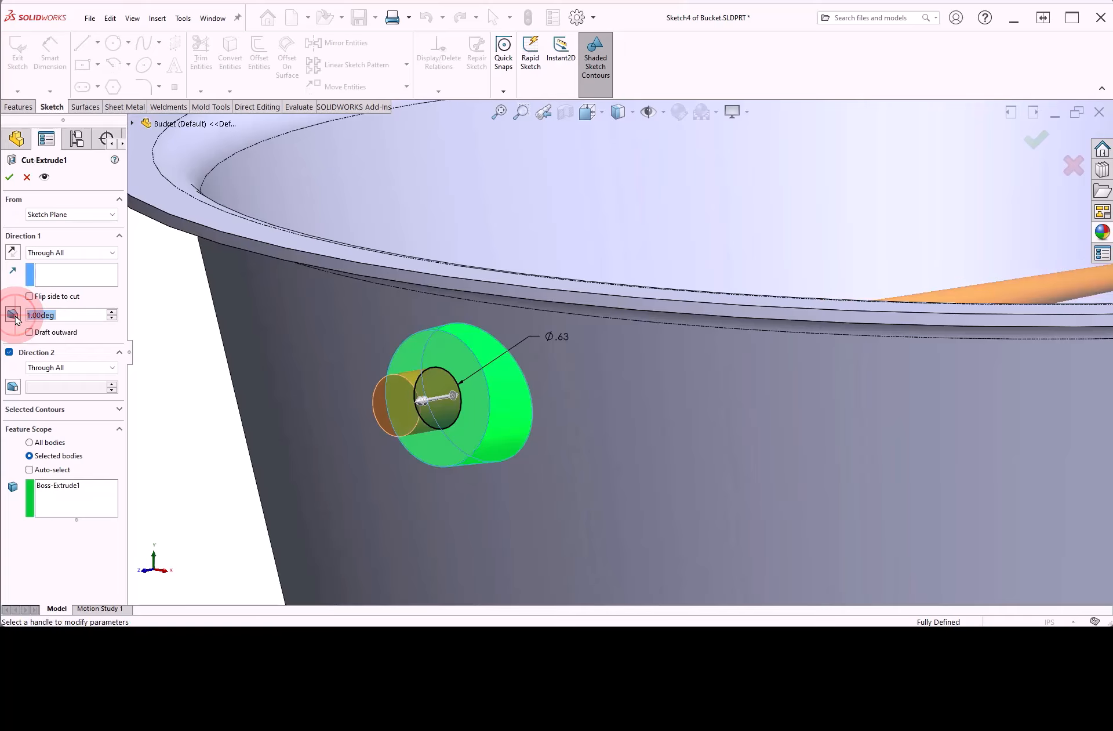
pyautogui.click(113, 312)
pyautogui.moveTo(184, 337); pyautogui.dragTo(186, 354, button='middle')
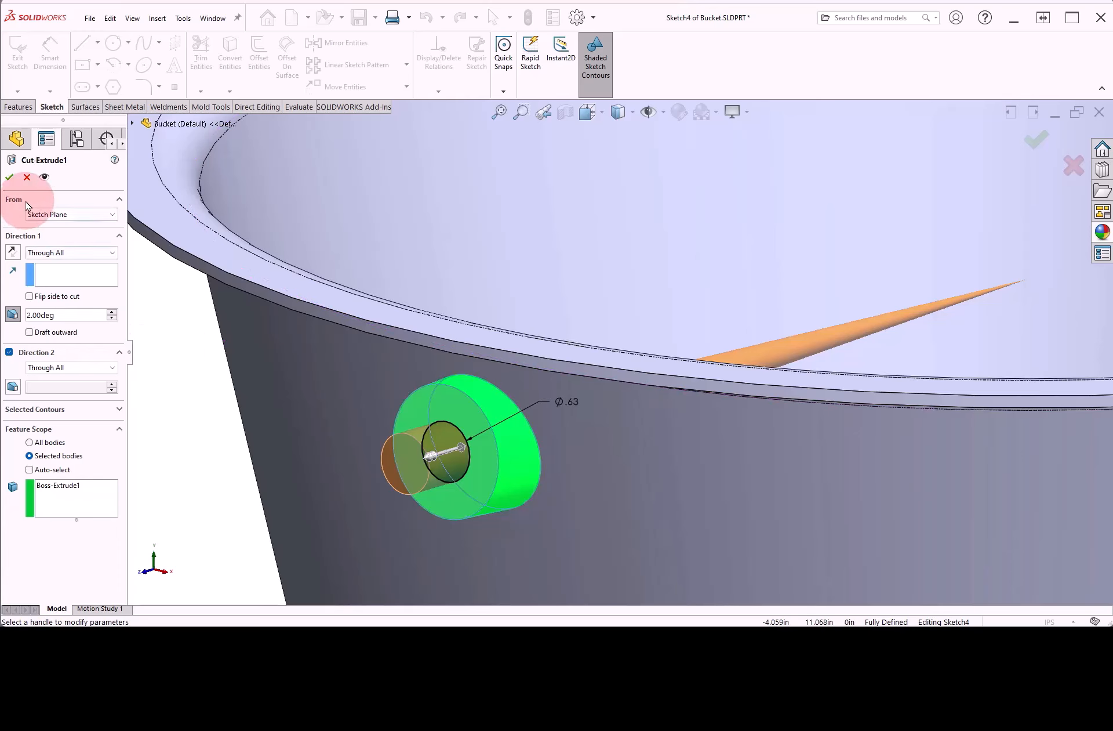
pyautogui.click(10, 179)
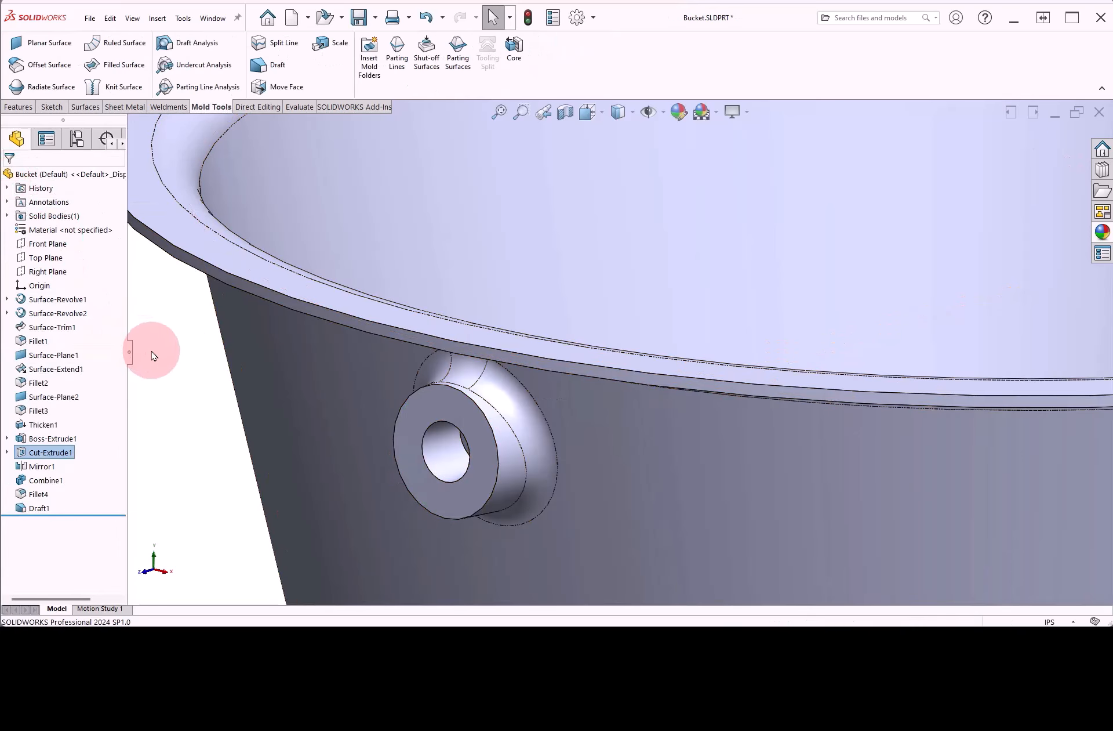
# Check the side boss and its hole with a 2-degree draft analysis pulled from the boss's end face, then close the analysis.
pyautogui.click(185, 42)
pyautogui.click(418, 452)
pyautogui.click(112, 239)
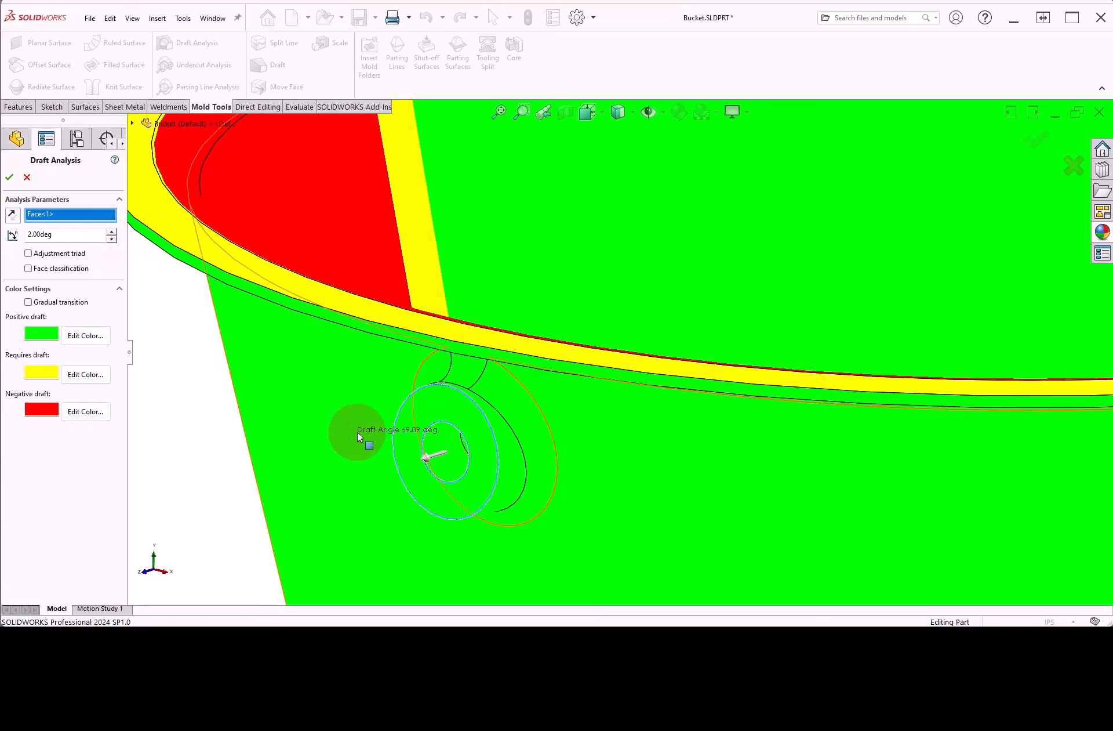
pyautogui.scroll(4, 405, 437)
pyautogui.moveTo(490, 448)
pyautogui.mouseDown(button='middle')
pyautogui.moveTo(536, 400)
pyautogui.moveTo(482, 450)
pyautogui.mouseUp(button='middle')
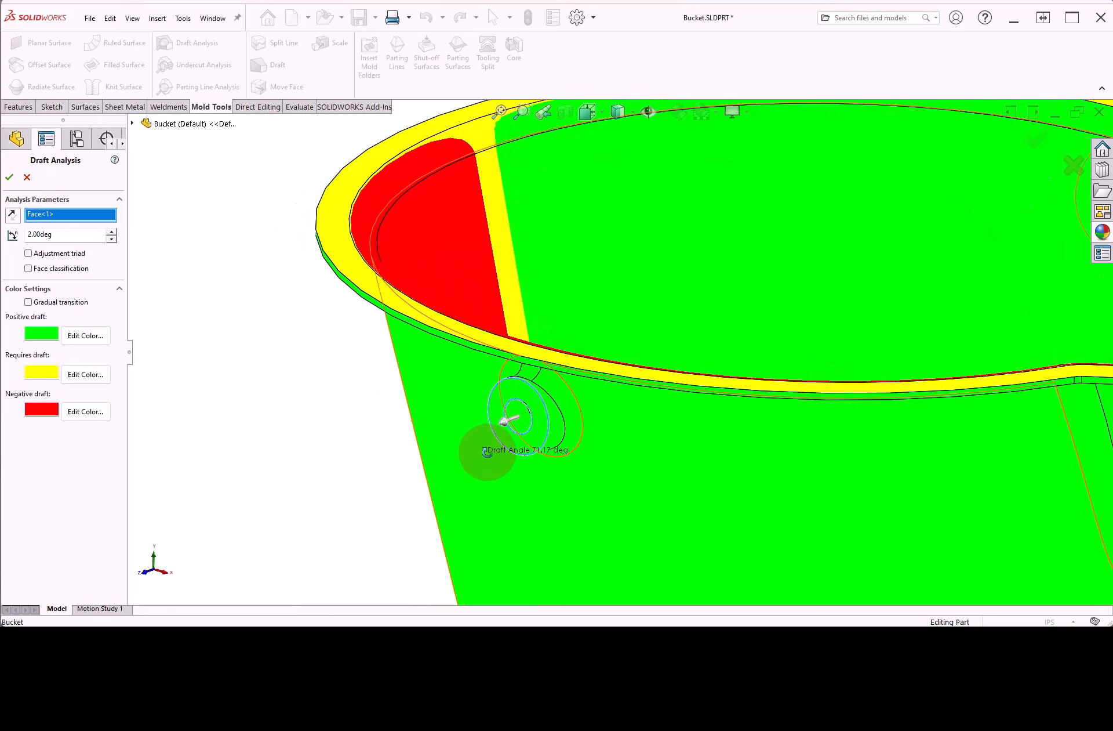
pyautogui.click(29, 178)
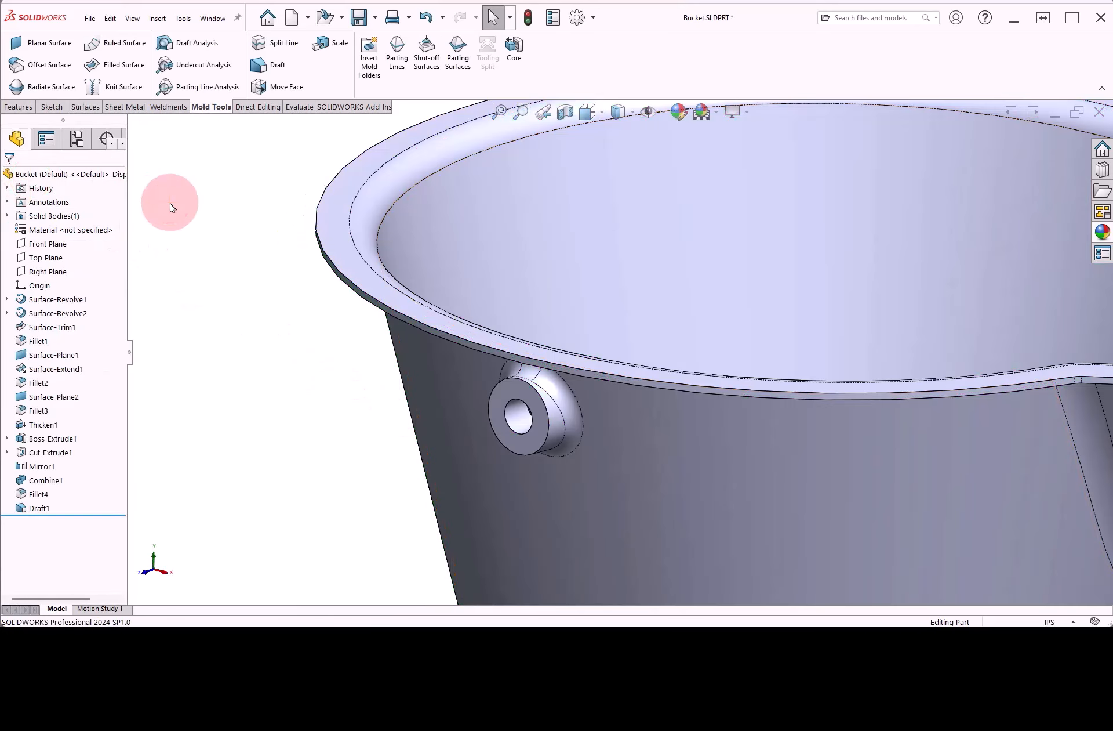
# Create a parting line around the bucket's rim, using its top face as the pull direction and a 3-degree draft analysis.
pyautogui.moveTo(168, 248); pyautogui.dragTo(213, 210, button='right')
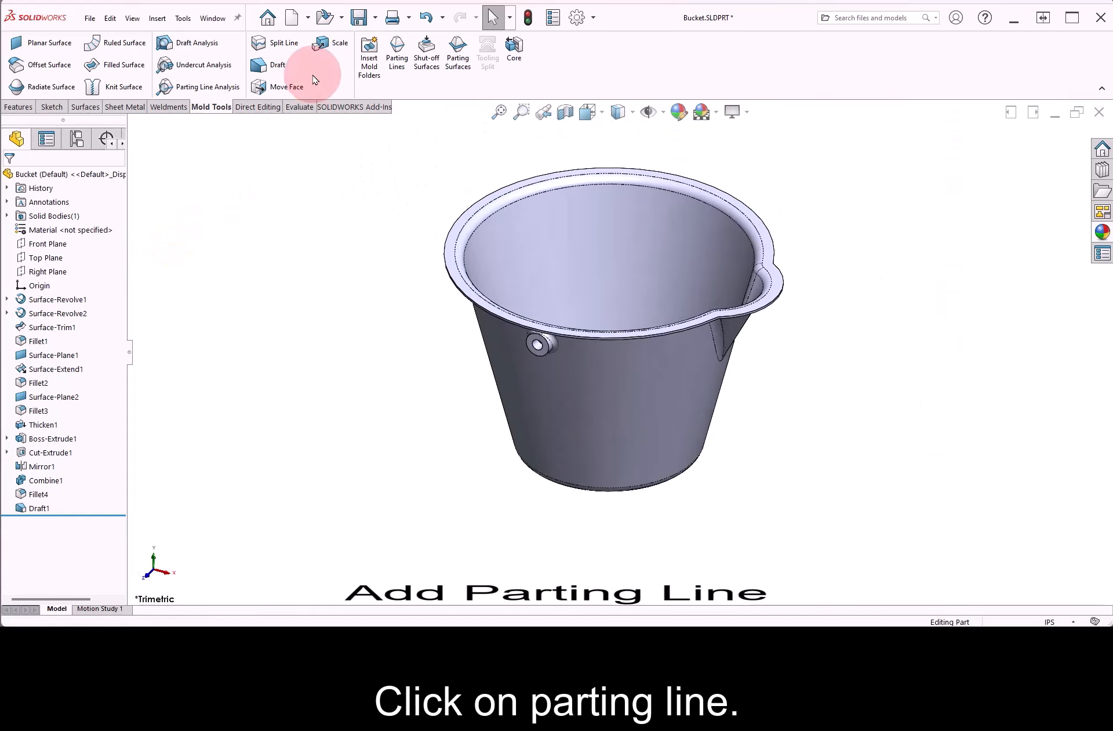
pyautogui.click(398, 63)
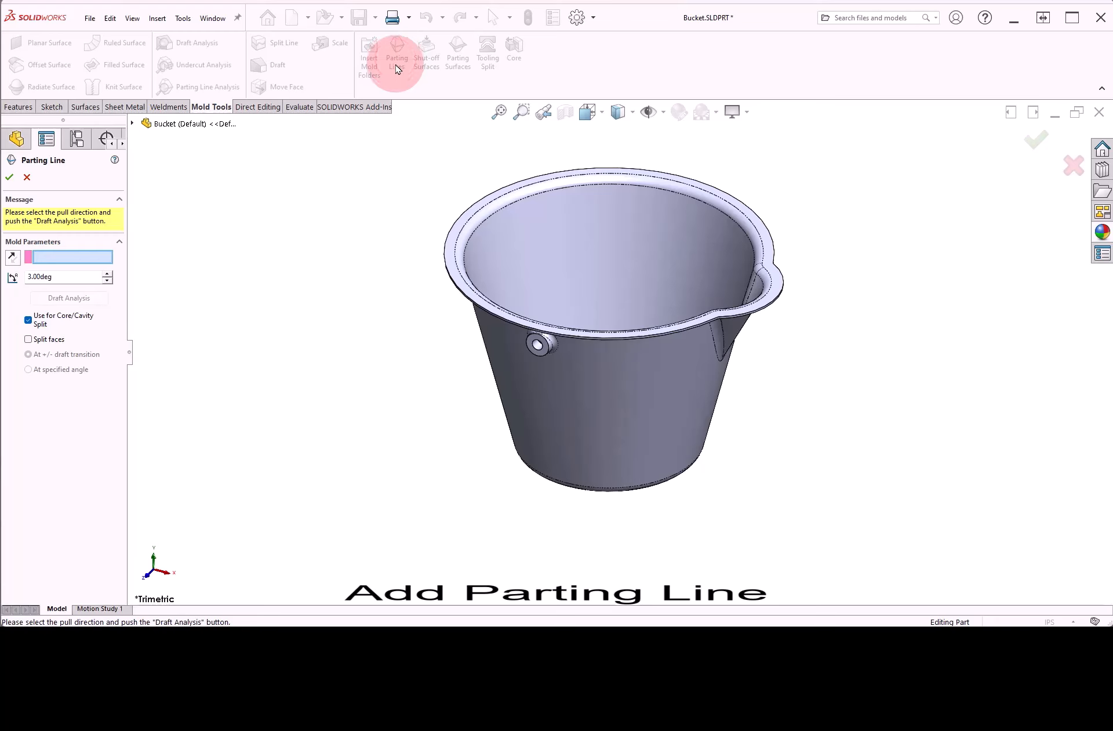
pyautogui.click(456, 227)
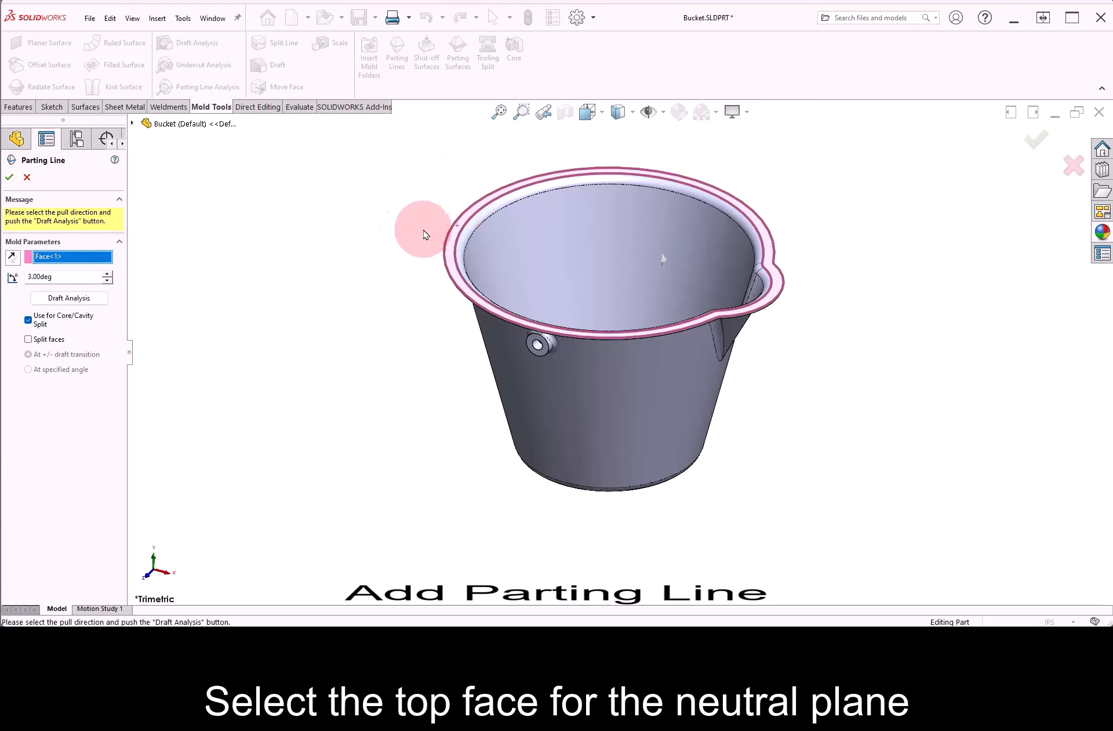
pyautogui.click(98, 299)
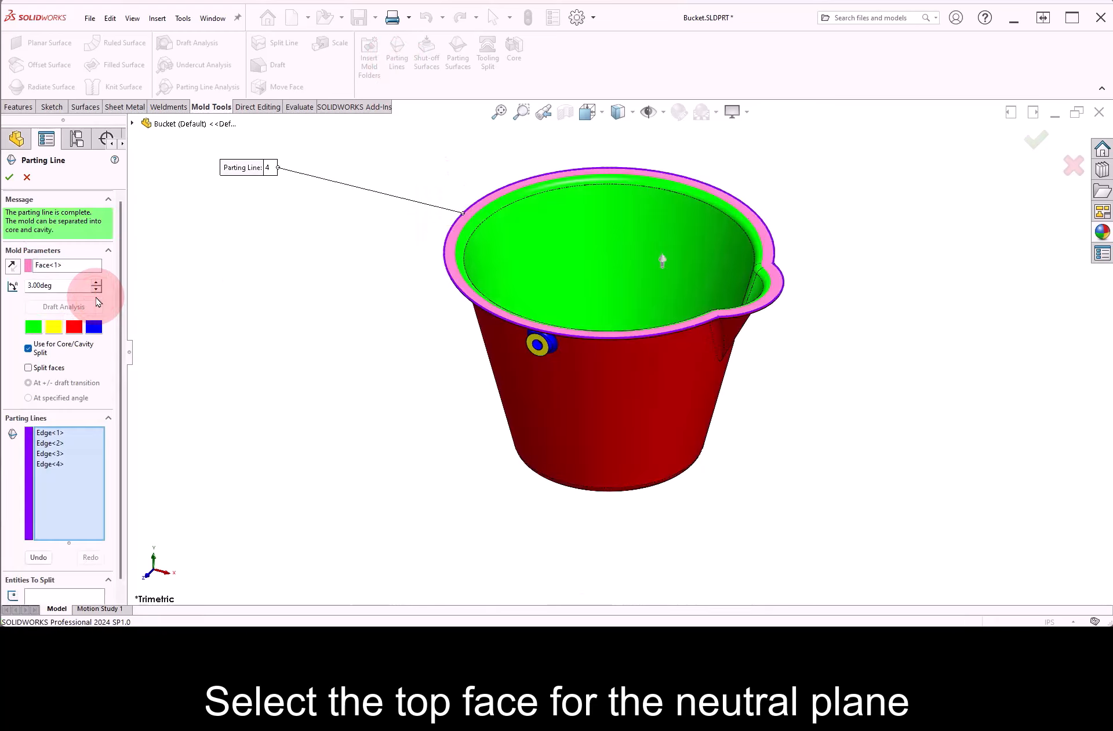
pyautogui.click(9, 179)
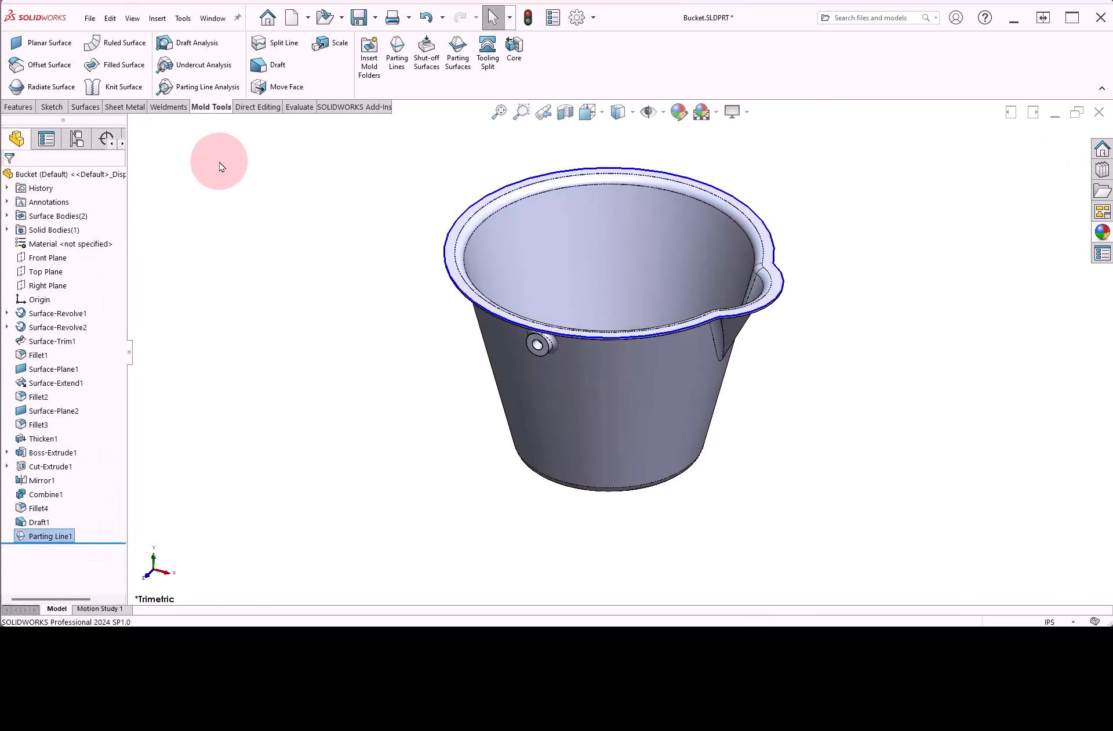
# Create a parting surface from the rim's parting line, perpendicular to pull, with a 2 in distance, smooth corner transitions and Manual mode off.
pyautogui.click(454, 74)
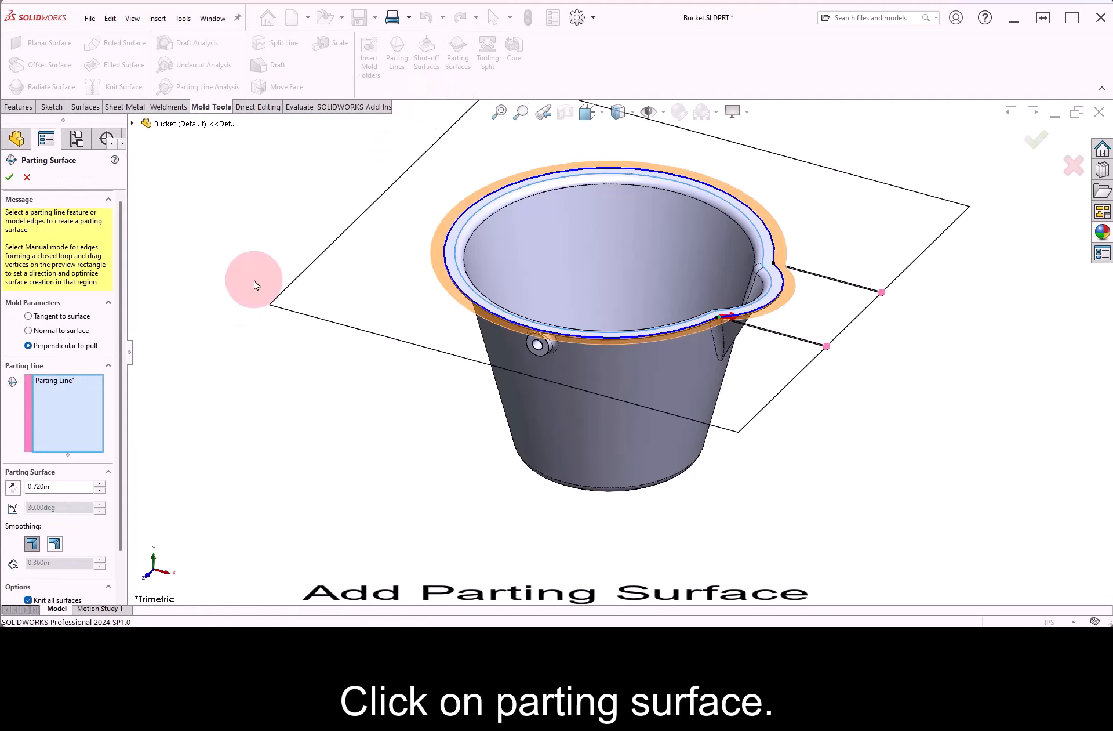
pyautogui.moveTo(120, 452); pyautogui.dragTo(123, 516)
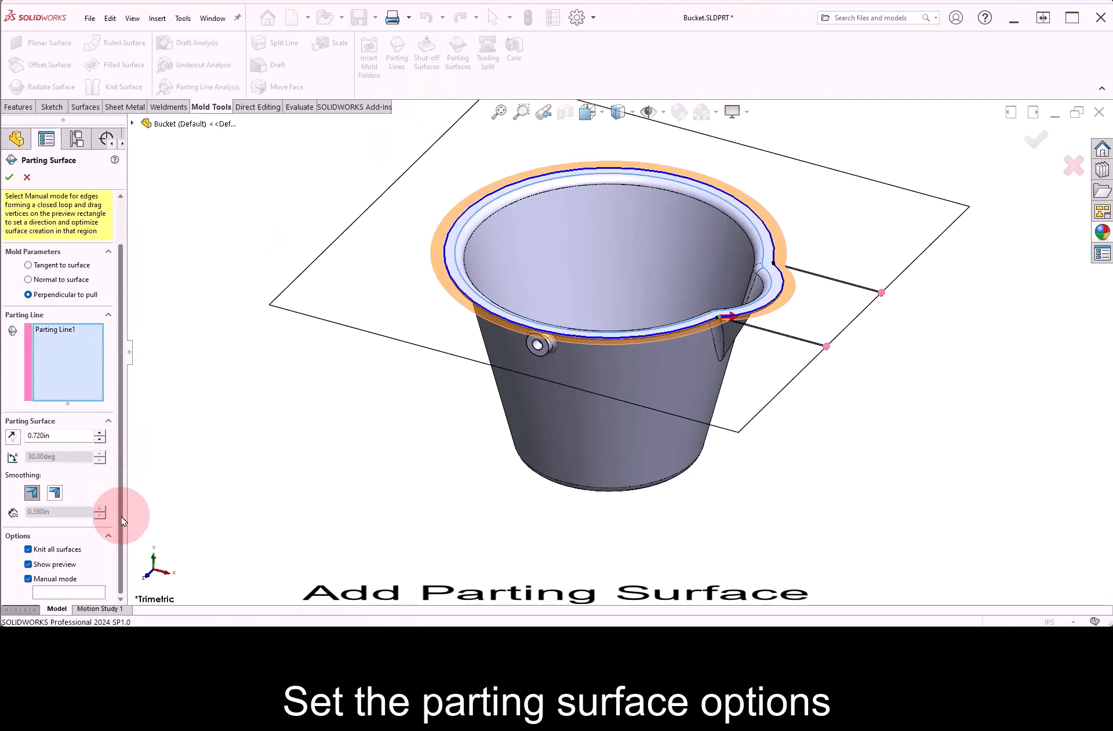
pyautogui.click(80, 581)
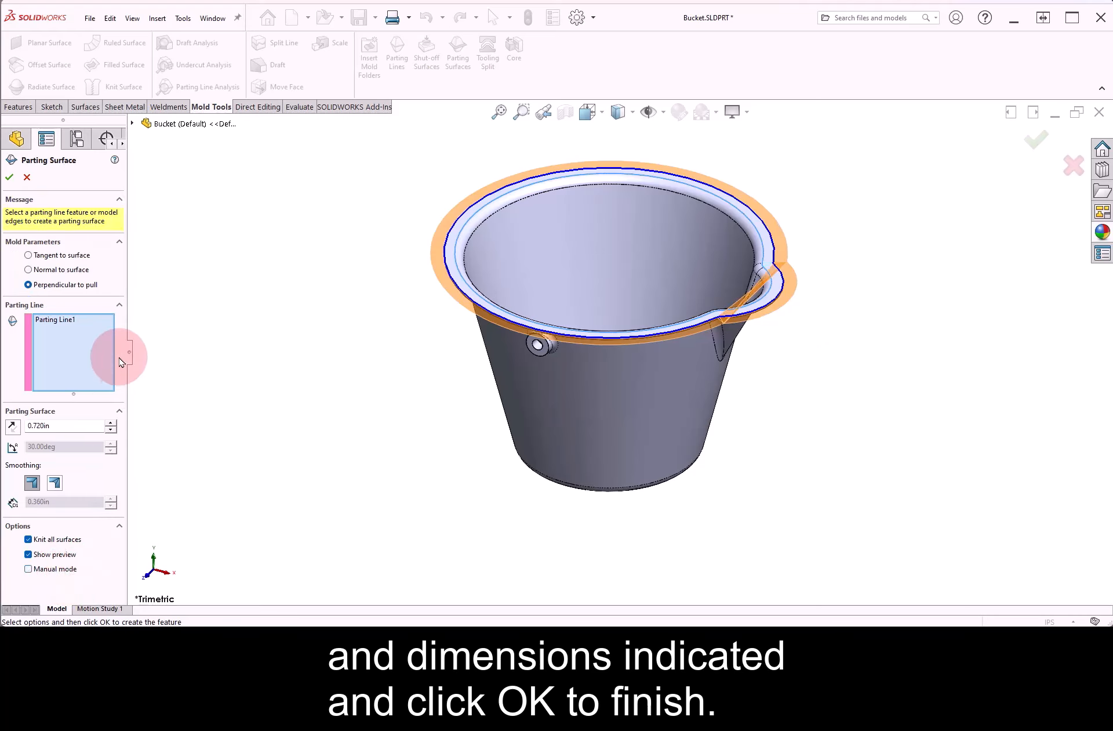
pyautogui.doubleClick(81, 425)
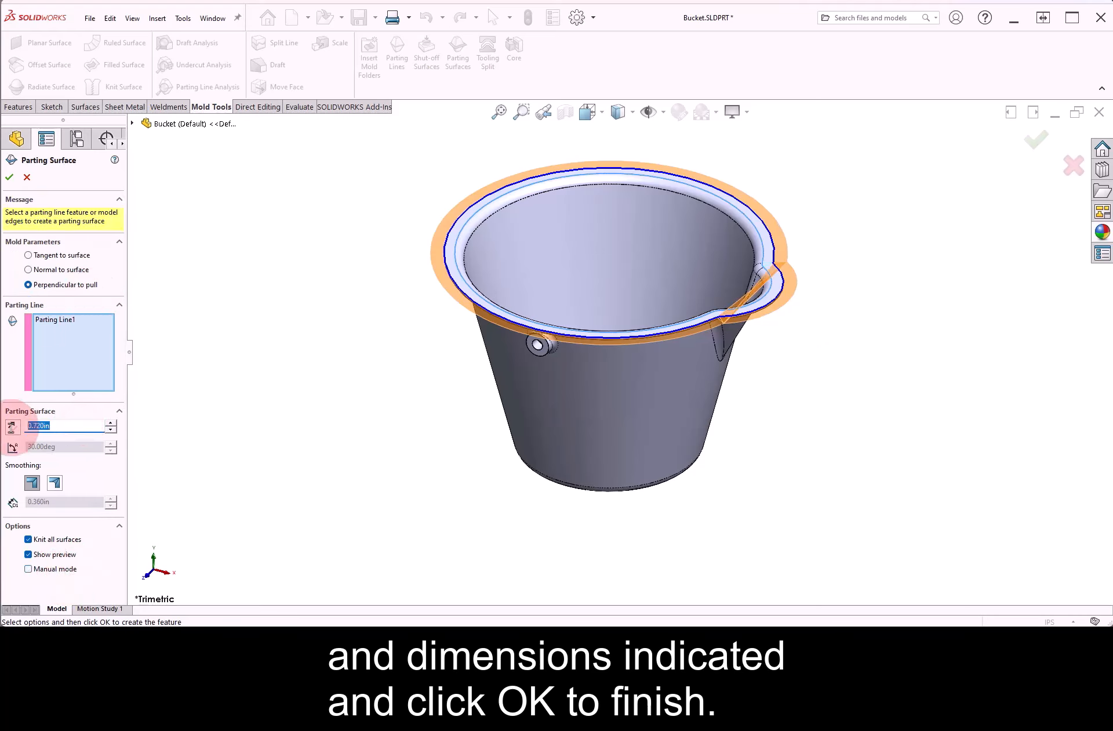
pyautogui.click(177, 448)
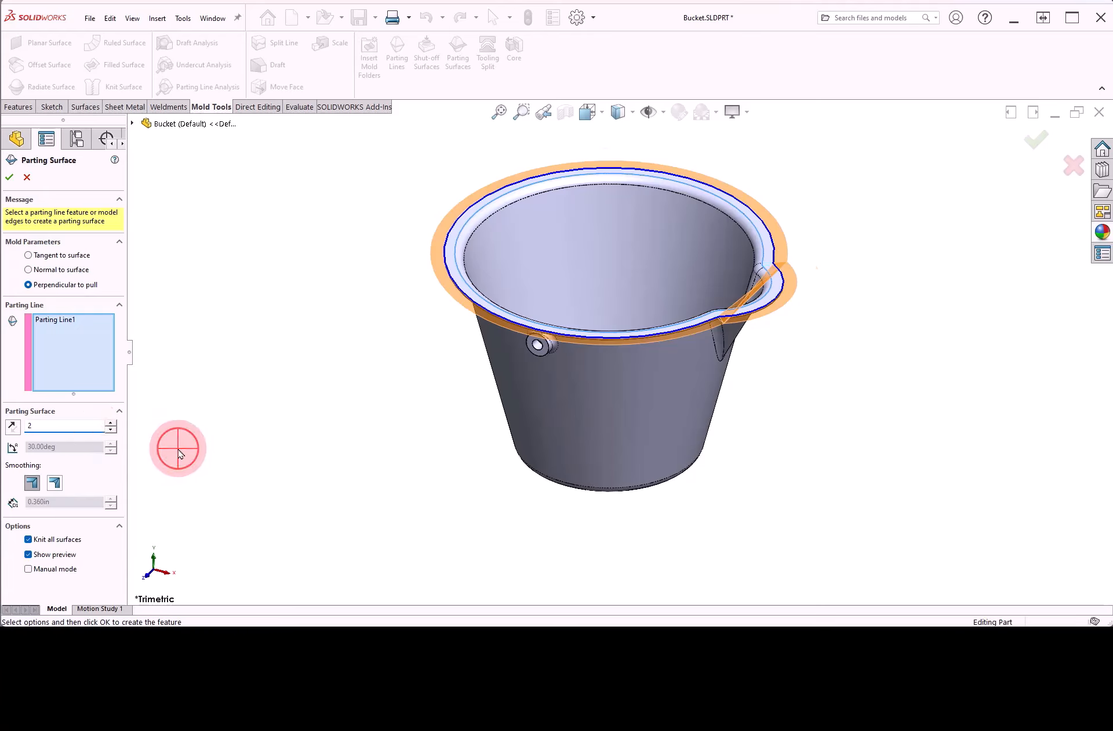
pyautogui.click(54, 483)
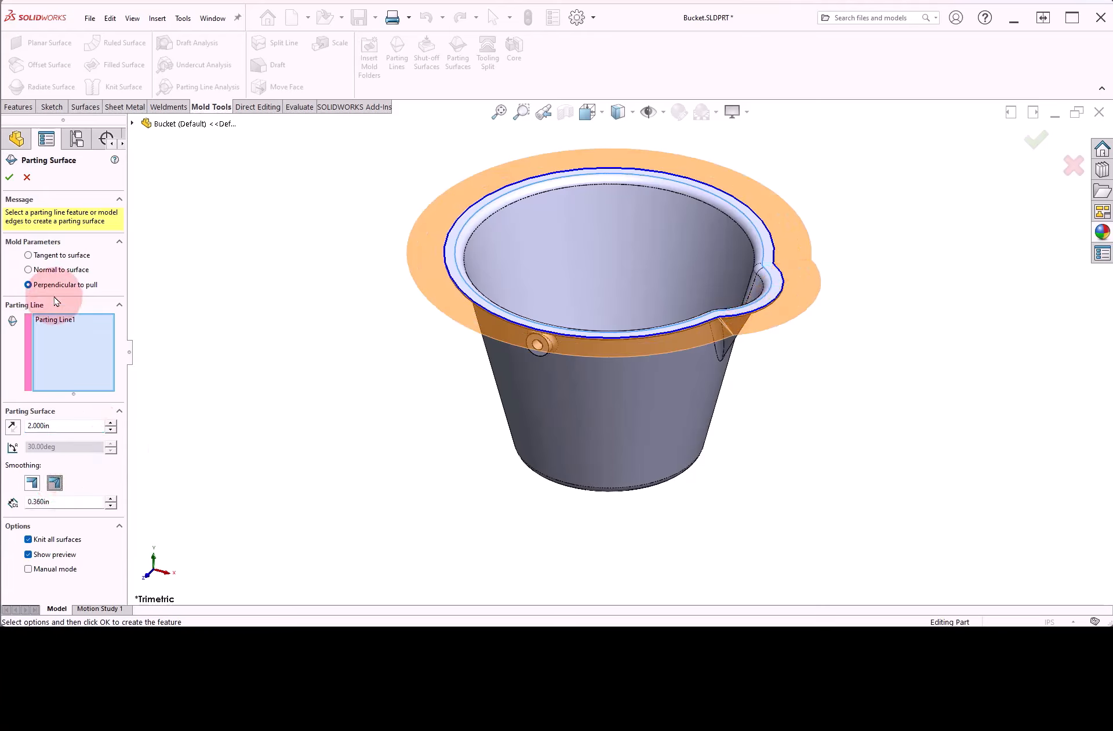
pyautogui.click(10, 178)
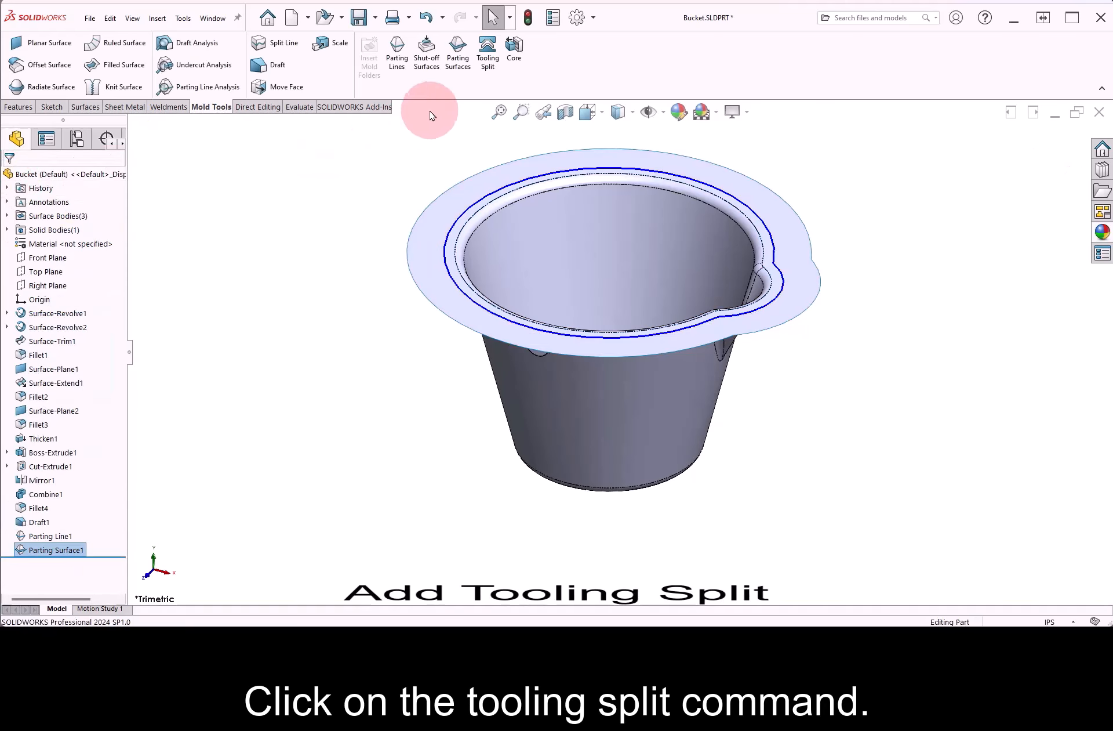
# Start a Tooling Split with a sketch on the parting surface, convert the surface's outer edges into the sketch, and exit it.
pyautogui.click(489, 72)
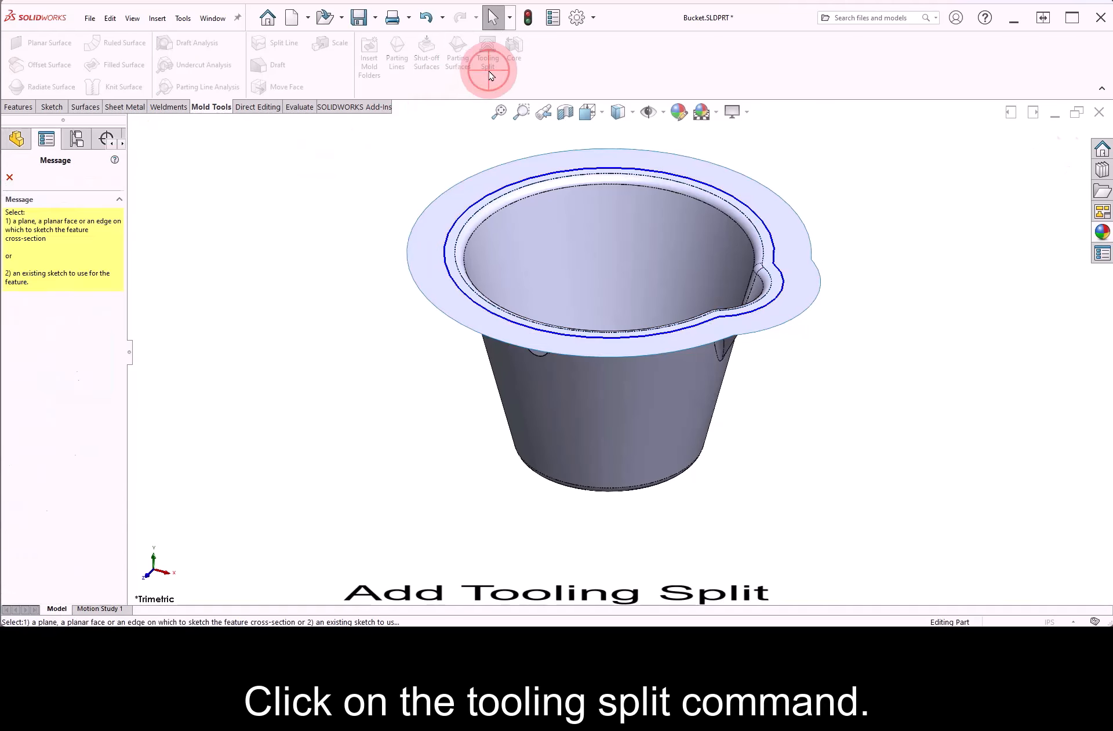
pyautogui.click(435, 219)
pyautogui.click(437, 223)
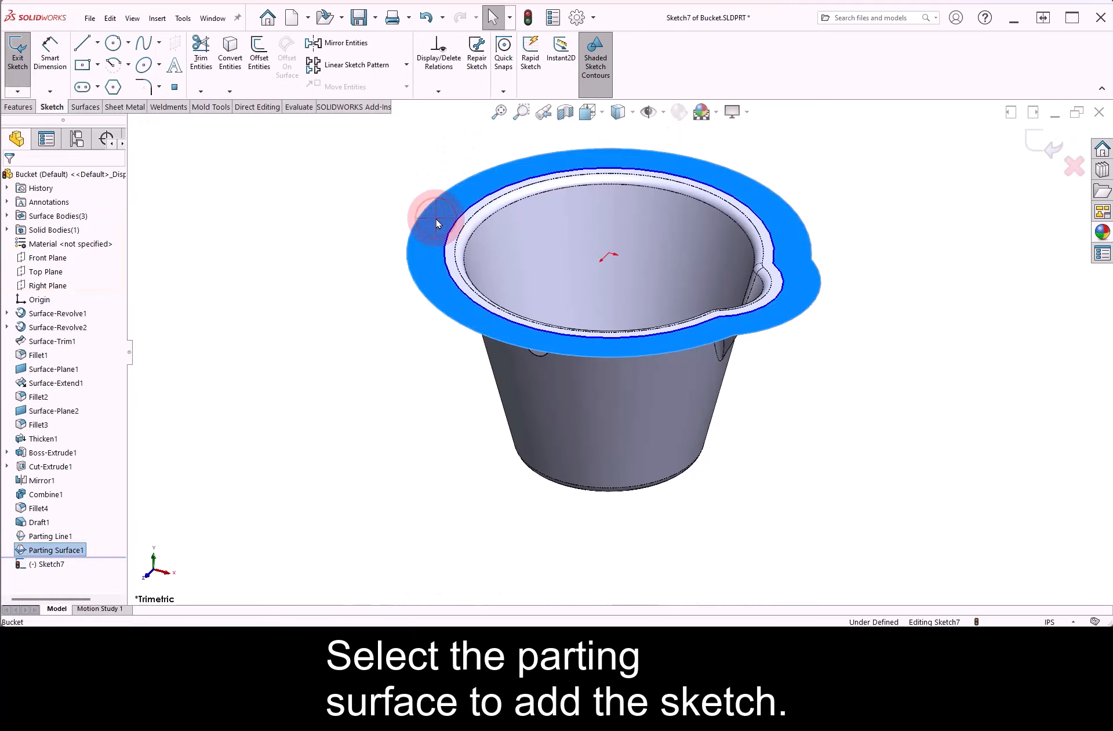
pyautogui.click(370, 152)
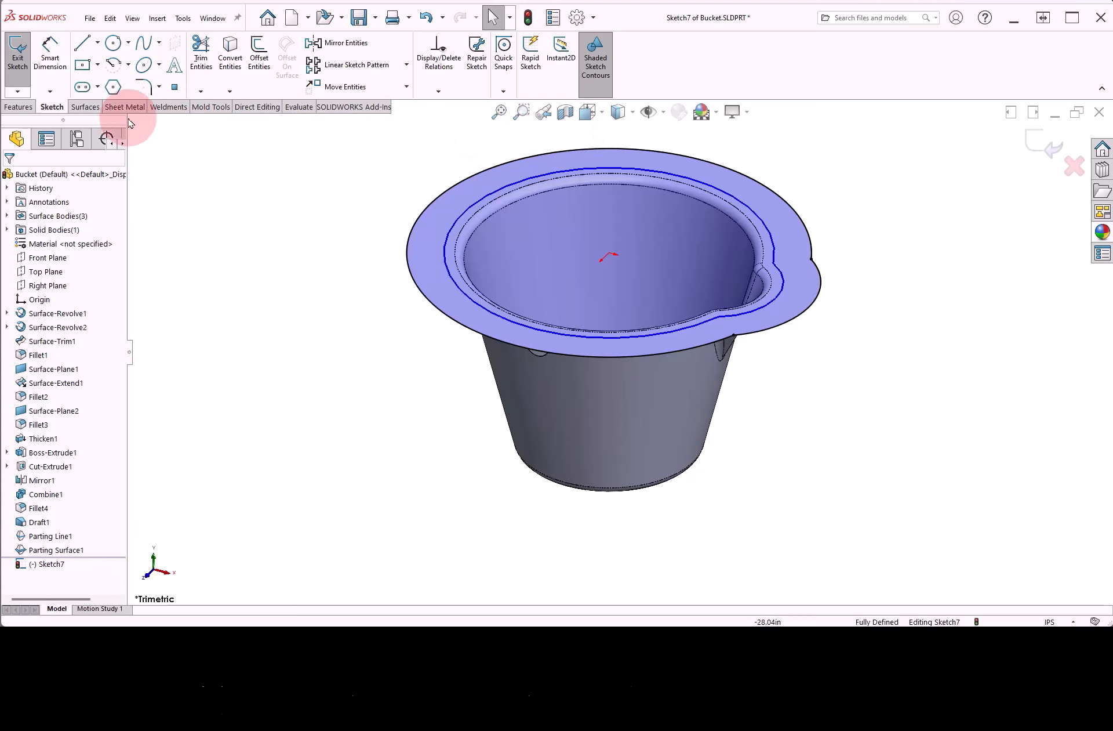
pyautogui.click(18, 68)
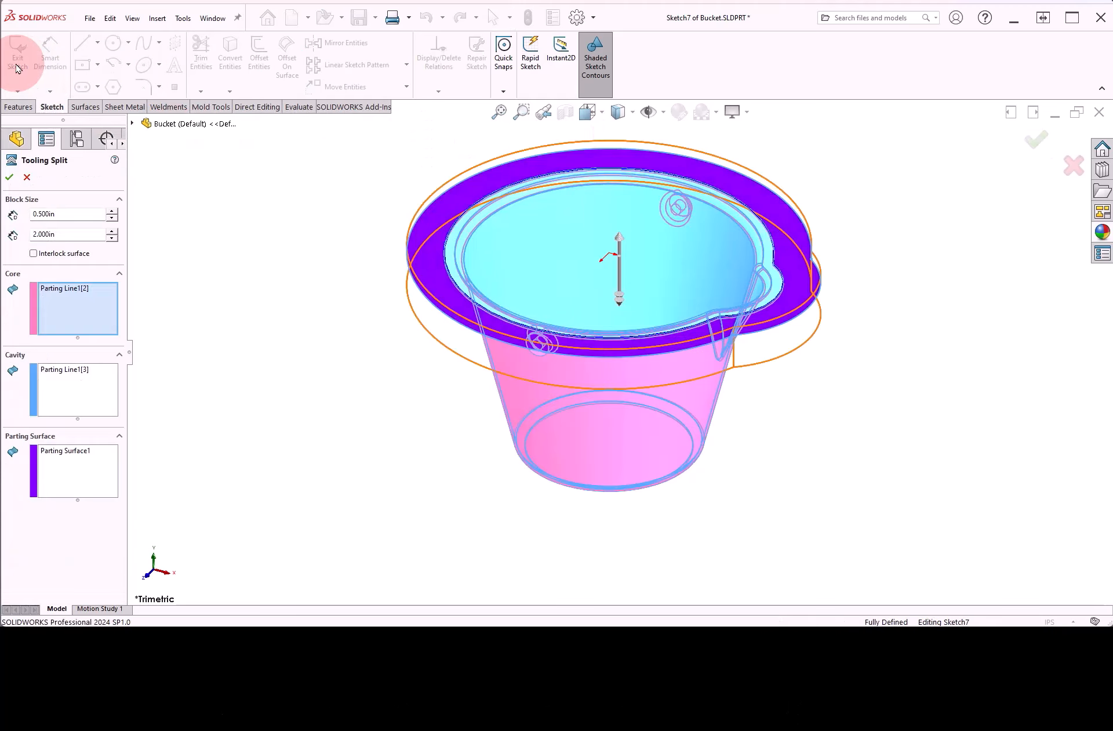
# Set the tooling split block sizes to 1 in above and 13 in below the parting surface, and finish the split.
pyautogui.moveTo(292, 284); pyautogui.dragTo(270, 261, button='right')
pyautogui.doubleClick(26, 216)
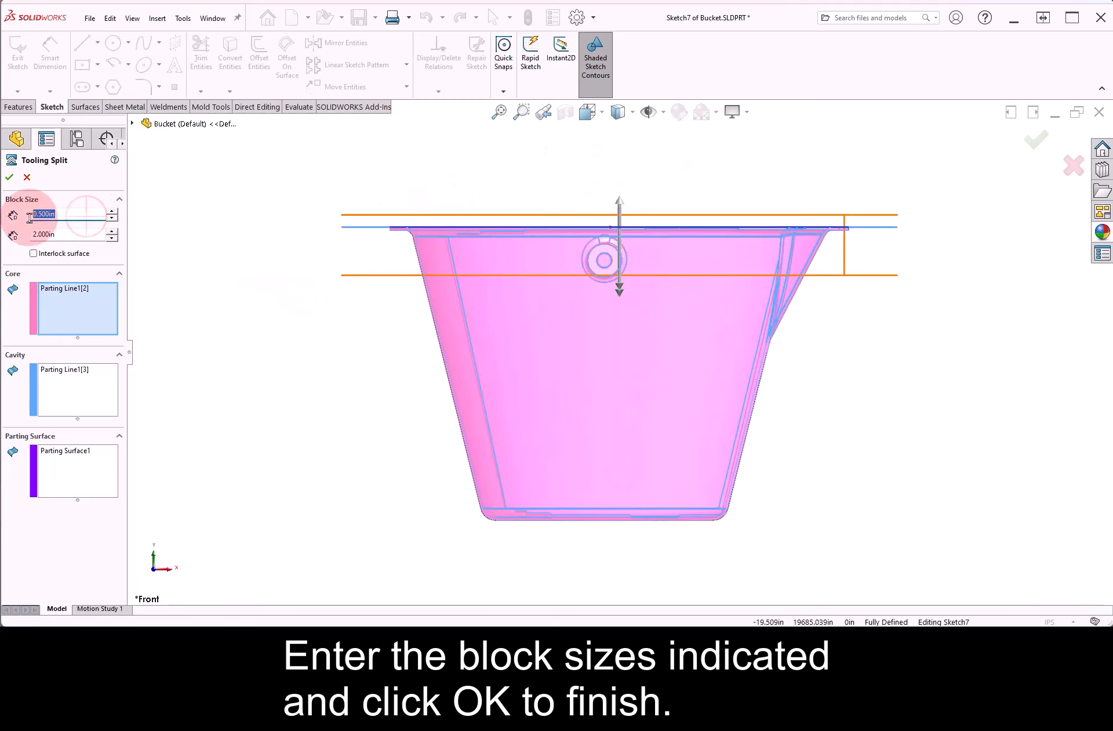
pyautogui.write('1')
pyautogui.click(47, 234)
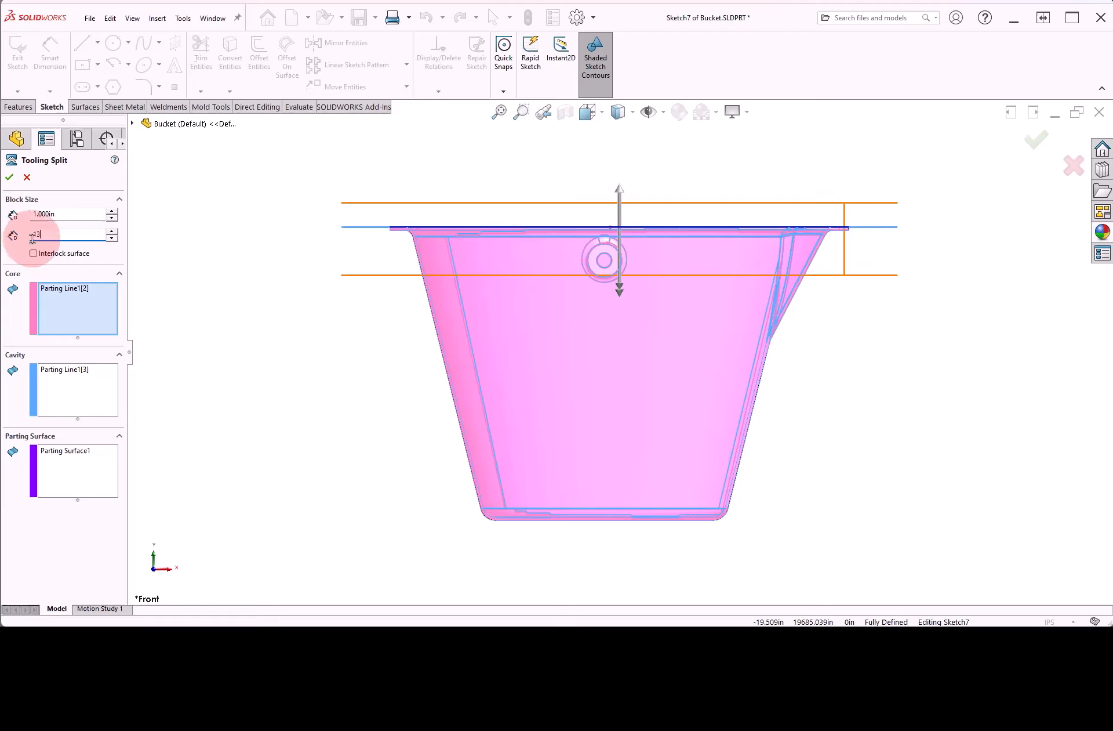
pyautogui.write('13')
pyautogui.click(227, 288)
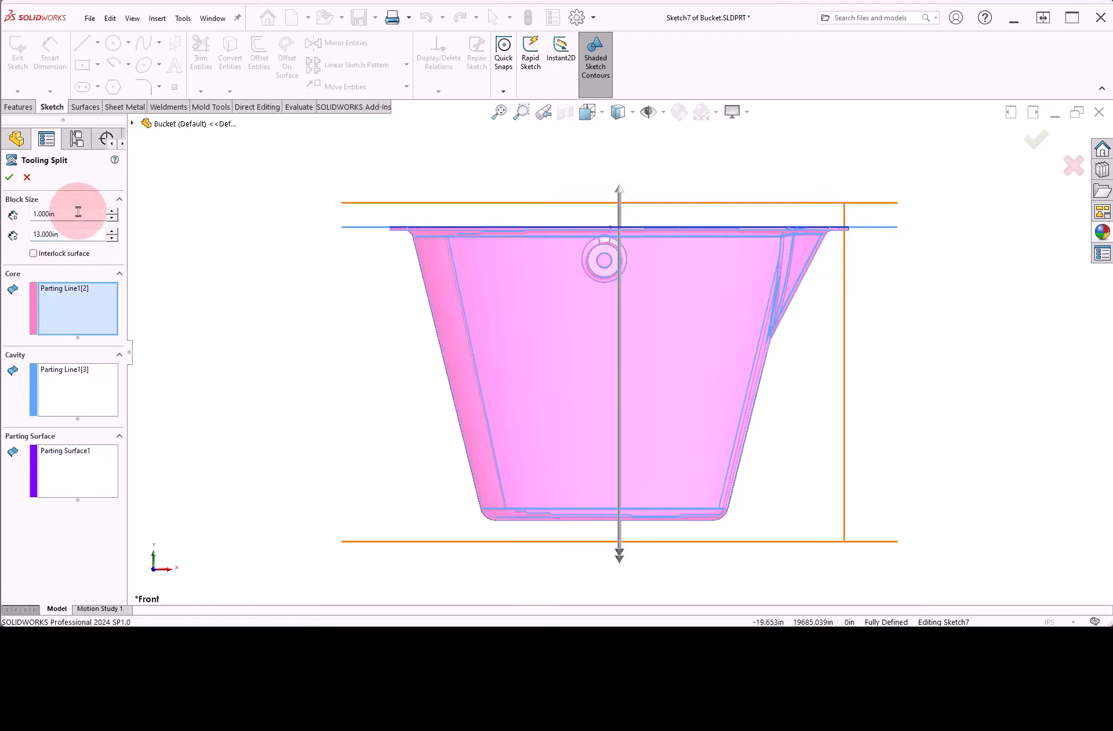
pyautogui.click(10, 179)
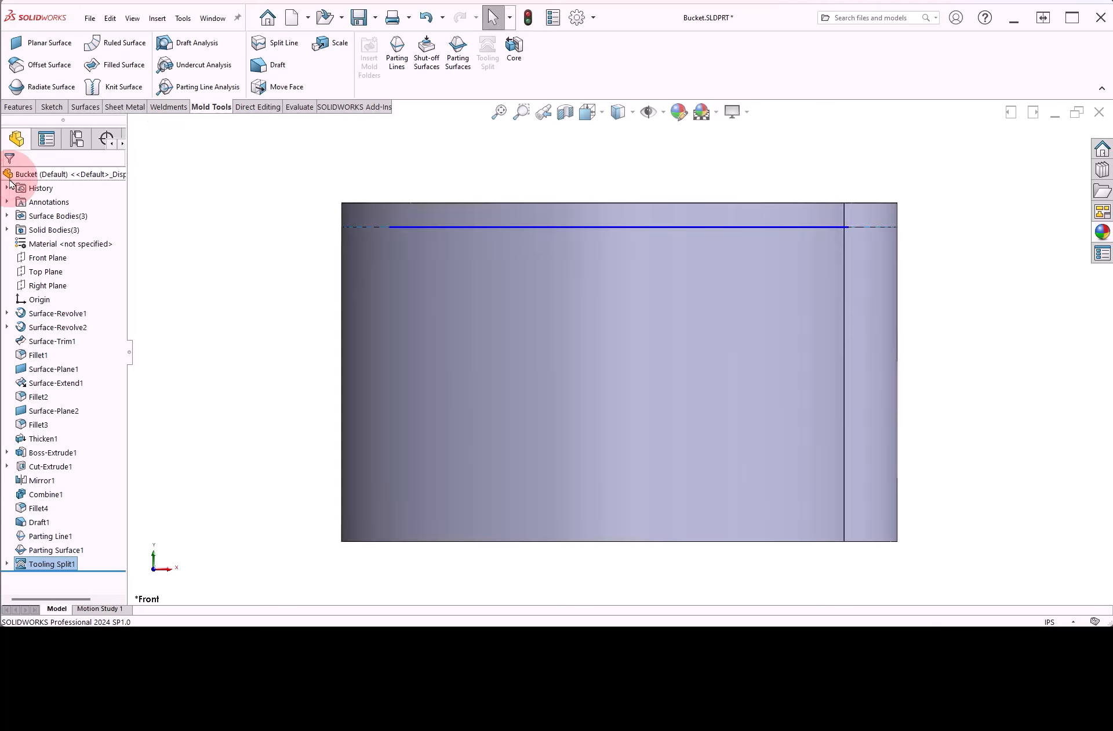
# Make both tooling split bodies transparent so the bucket can be seen inside the mold block.
pyautogui.click(226, 255)
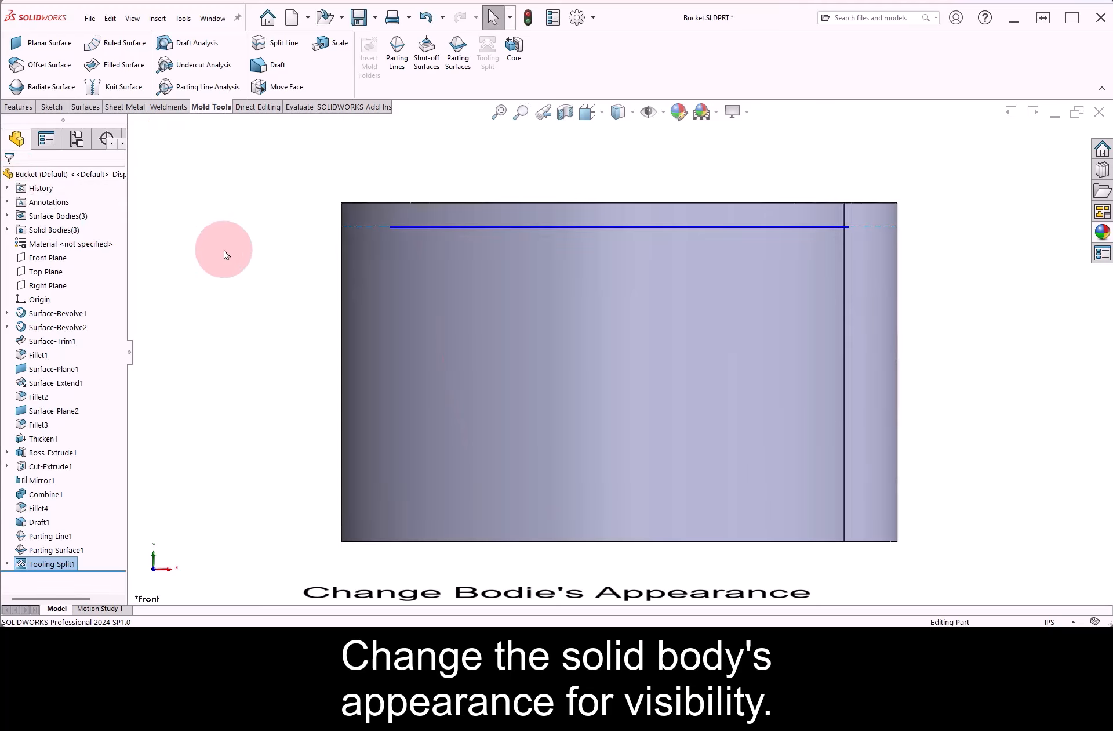
pyautogui.press('F8')
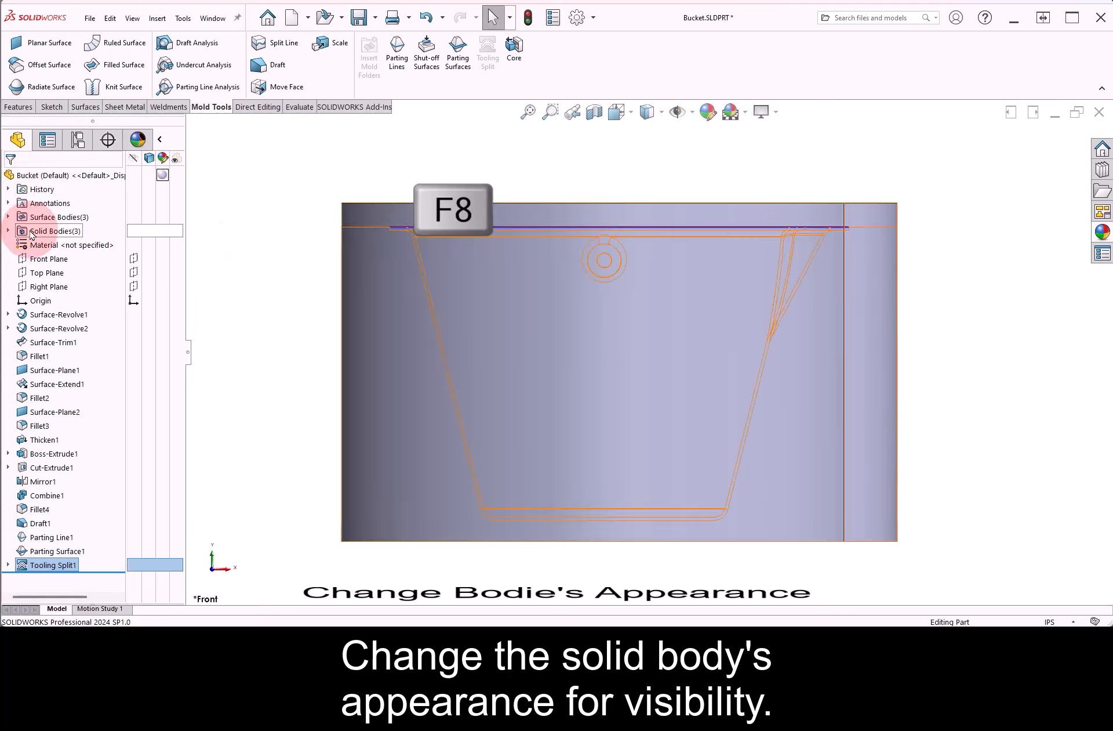
pyautogui.click(9, 231)
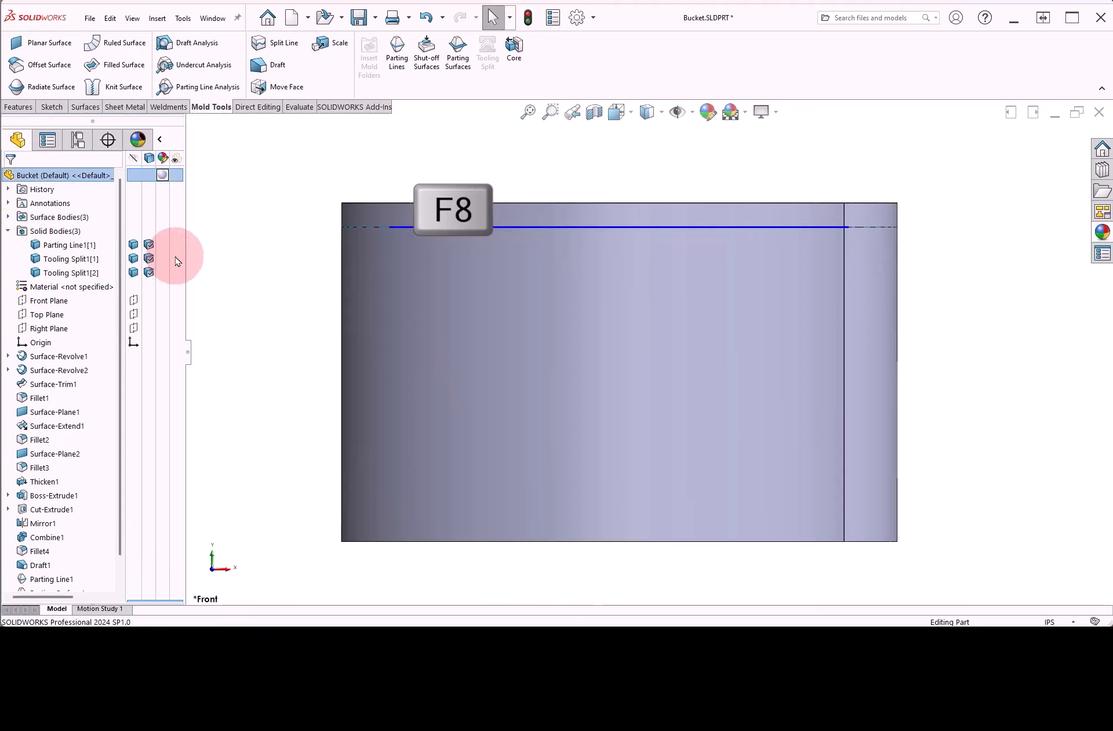
pyautogui.click(178, 261)
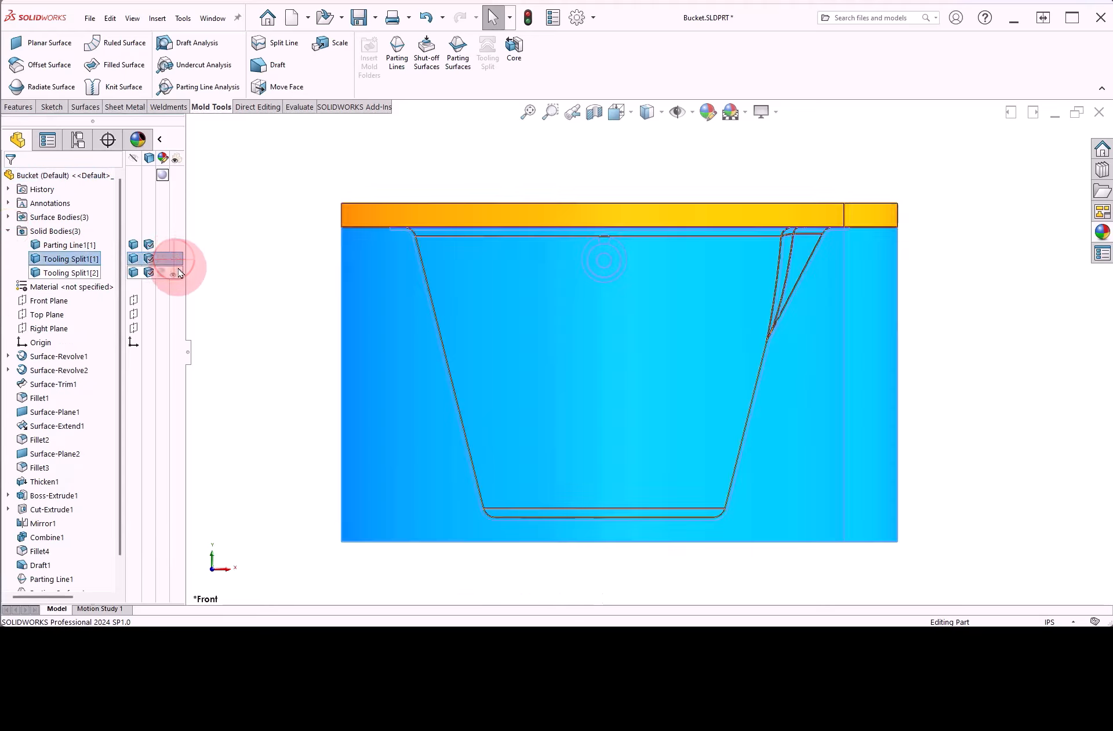
pyautogui.click(177, 270)
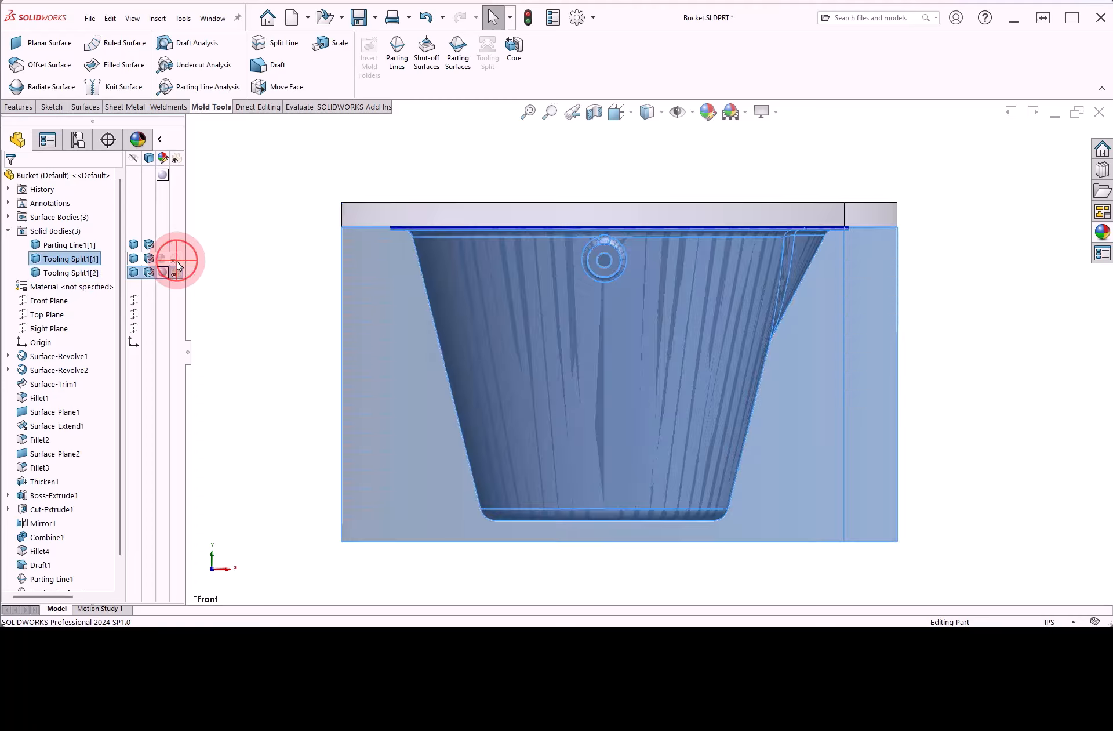
pyautogui.click(242, 264)
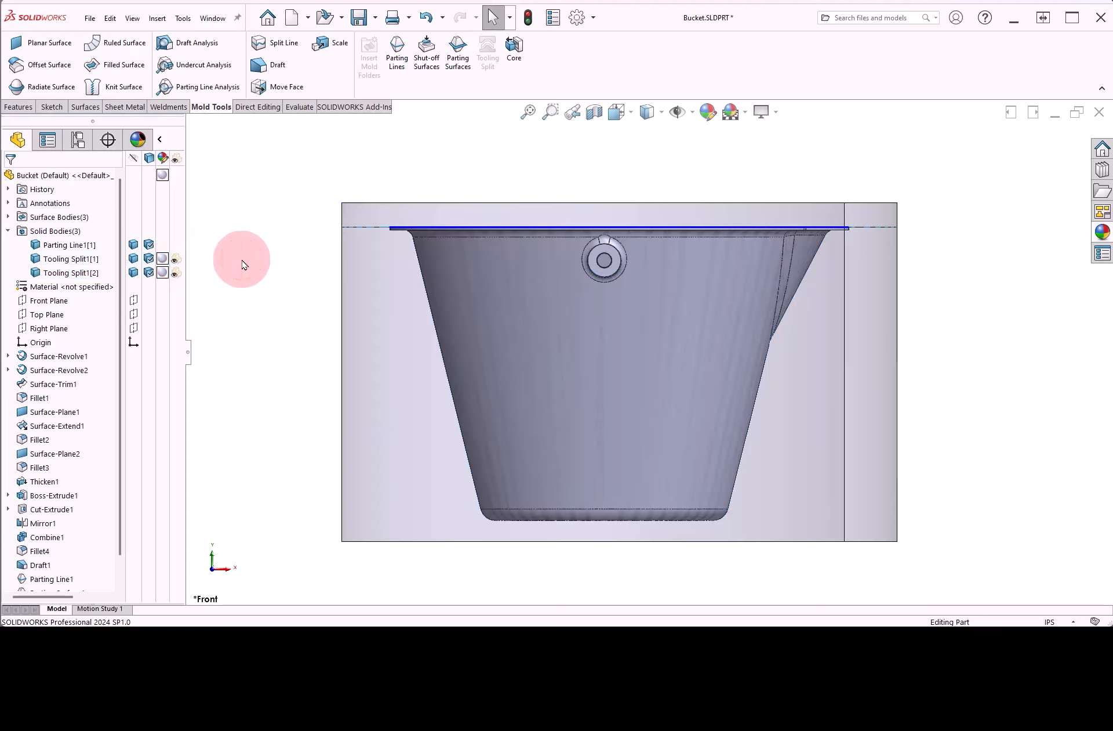
pyautogui.press('F8')
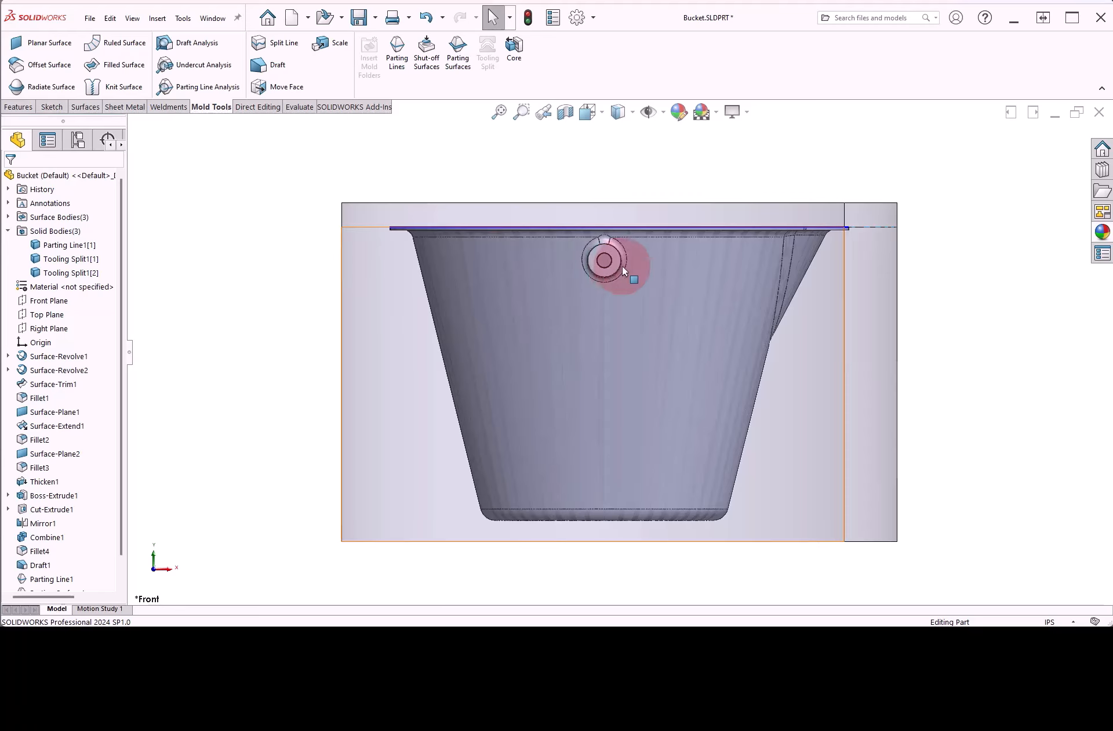
# Sketch a closed U-shaped profile about 2.97 in wide on the Front Plane, running from the parting surface down around the side boss.
pyautogui.scroll(-5, 605, 260)
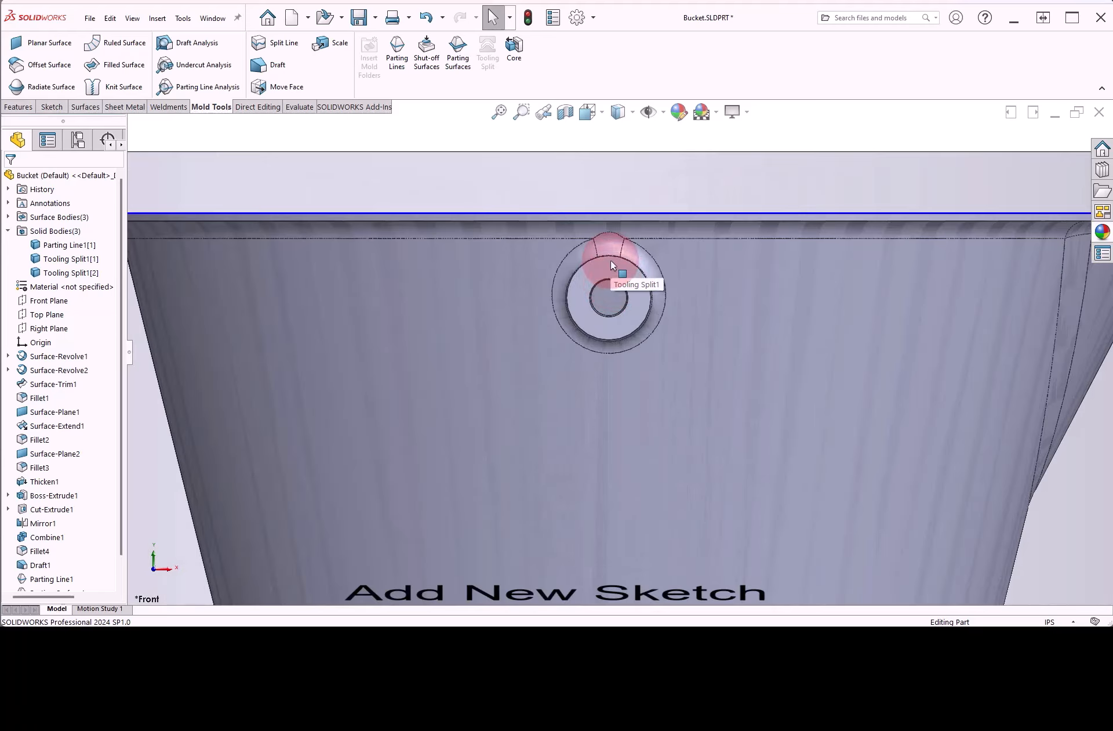
pyautogui.click(73, 299)
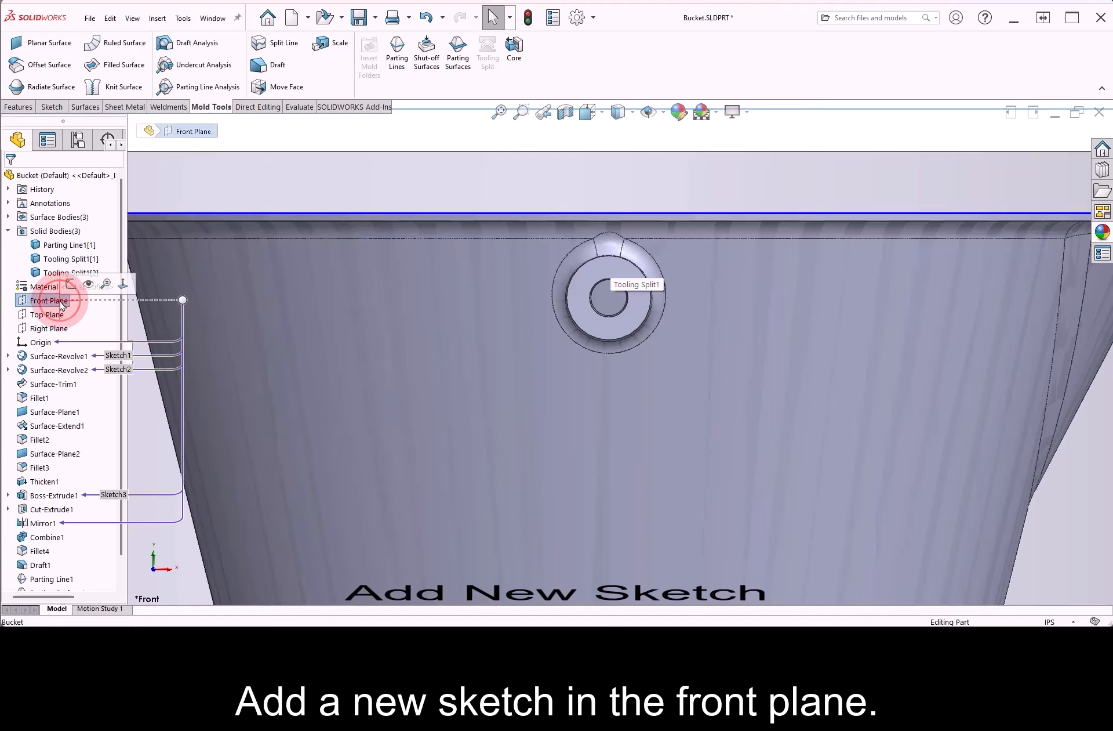
pyautogui.click(70, 284)
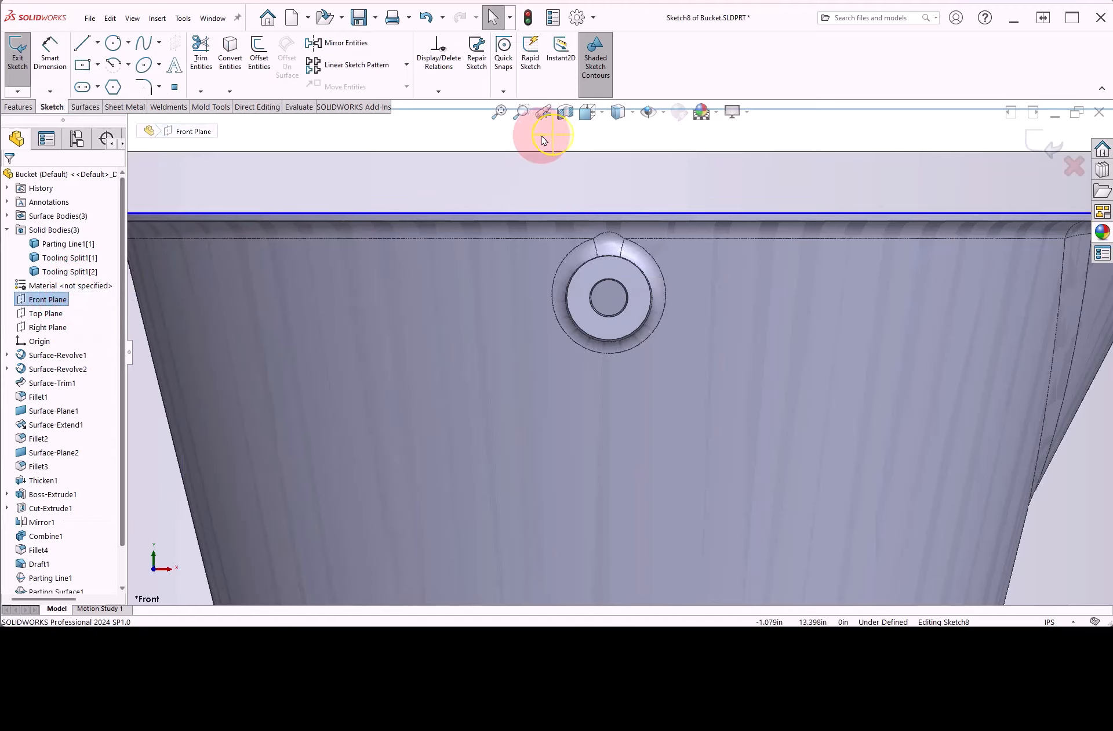
pyautogui.moveTo(543, 136); pyautogui.dragTo(481, 136, button='right')
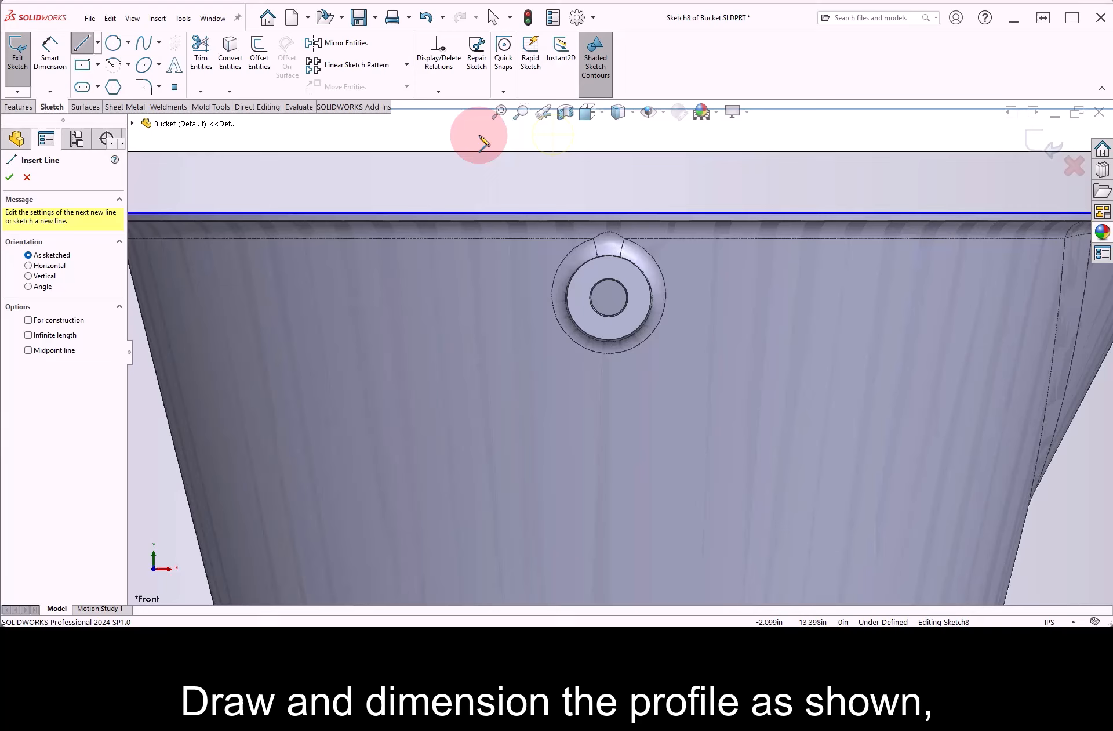
pyautogui.click(697, 214)
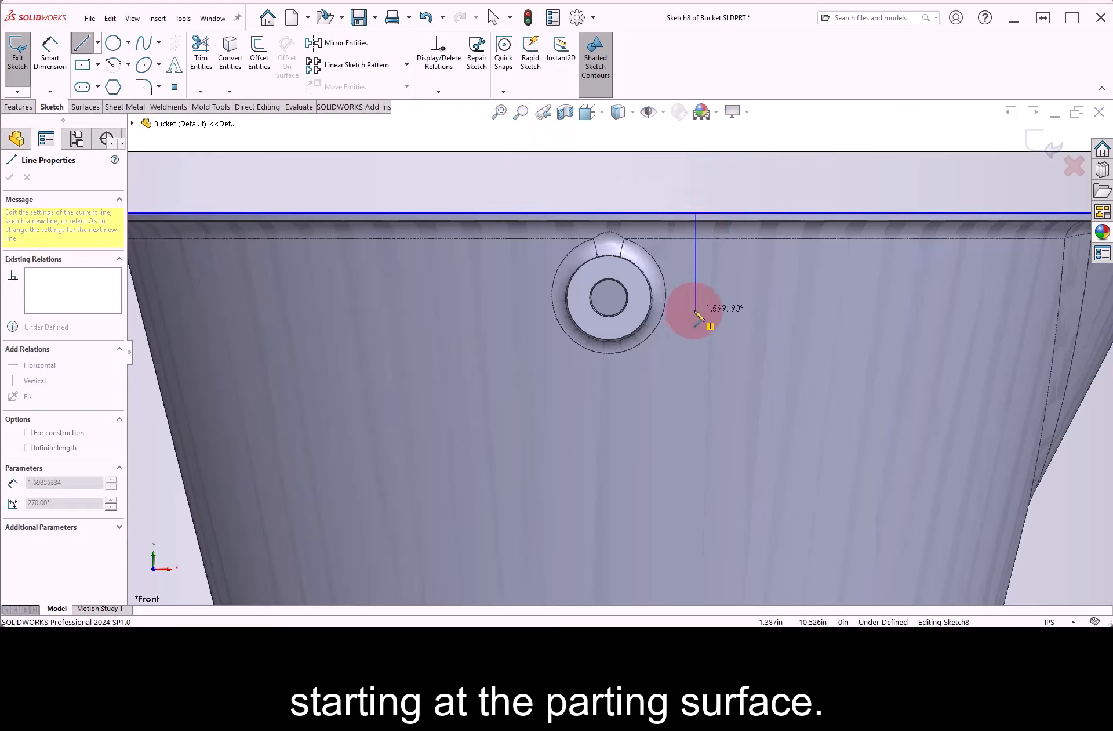
pyautogui.click(696, 302)
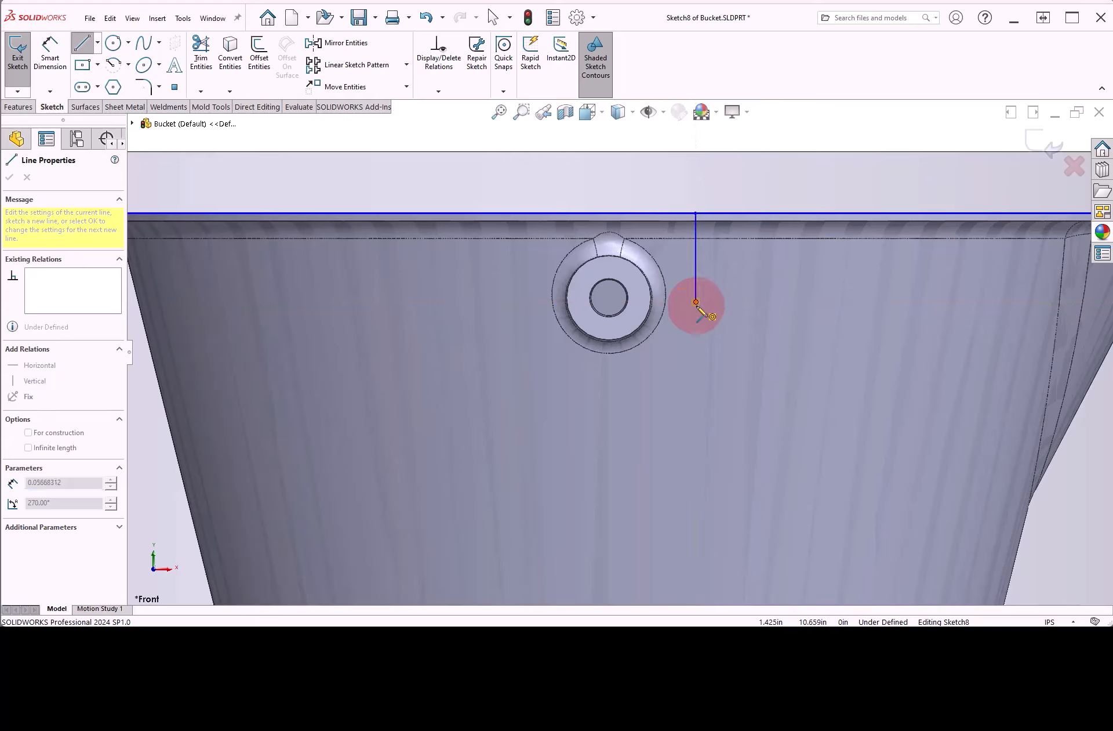
pyautogui.click(514, 302)
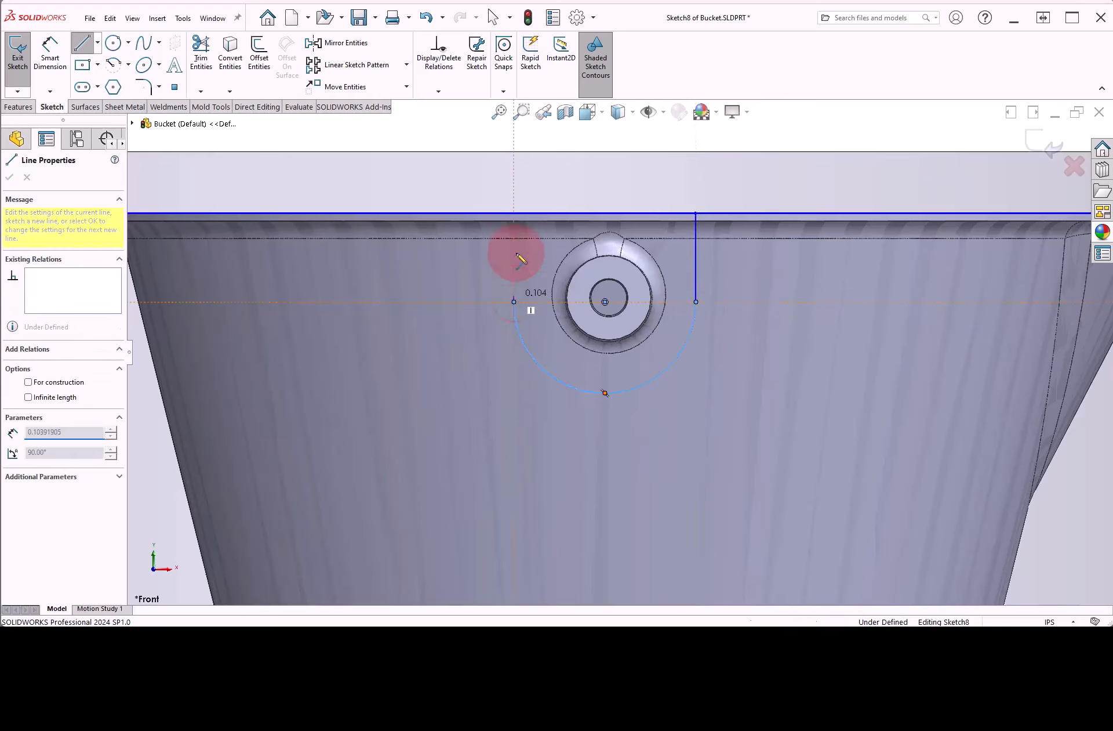
pyautogui.click(514, 213)
pyautogui.click(696, 214)
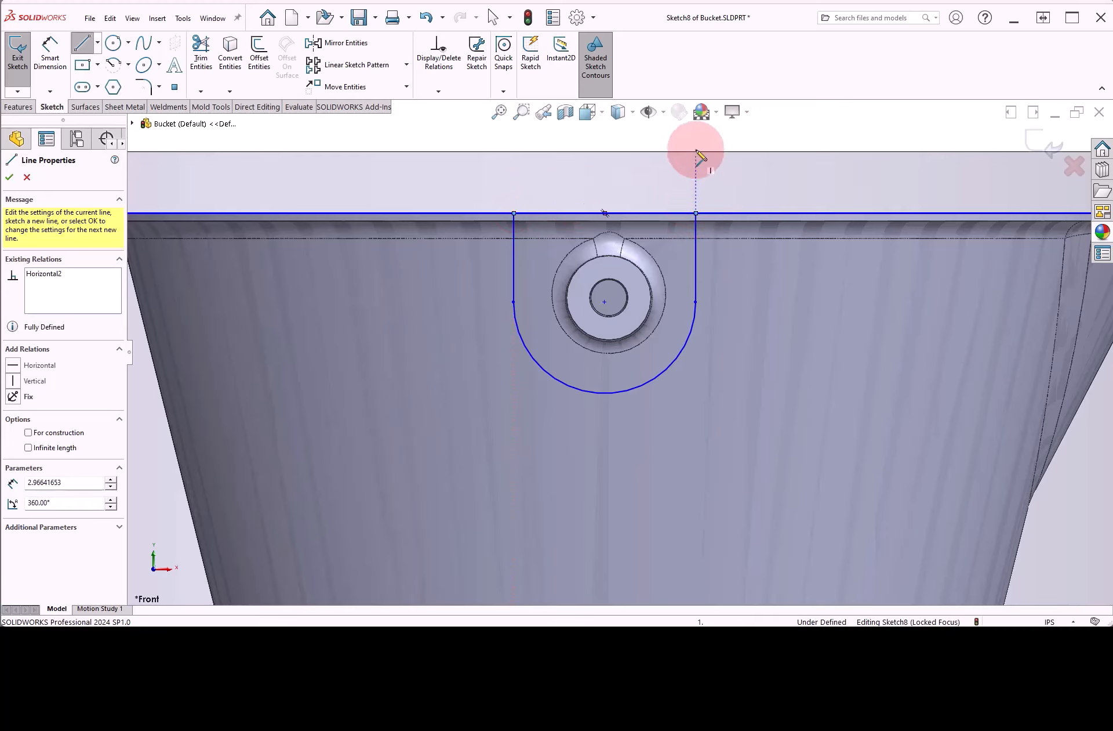
pyautogui.click(807, 152)
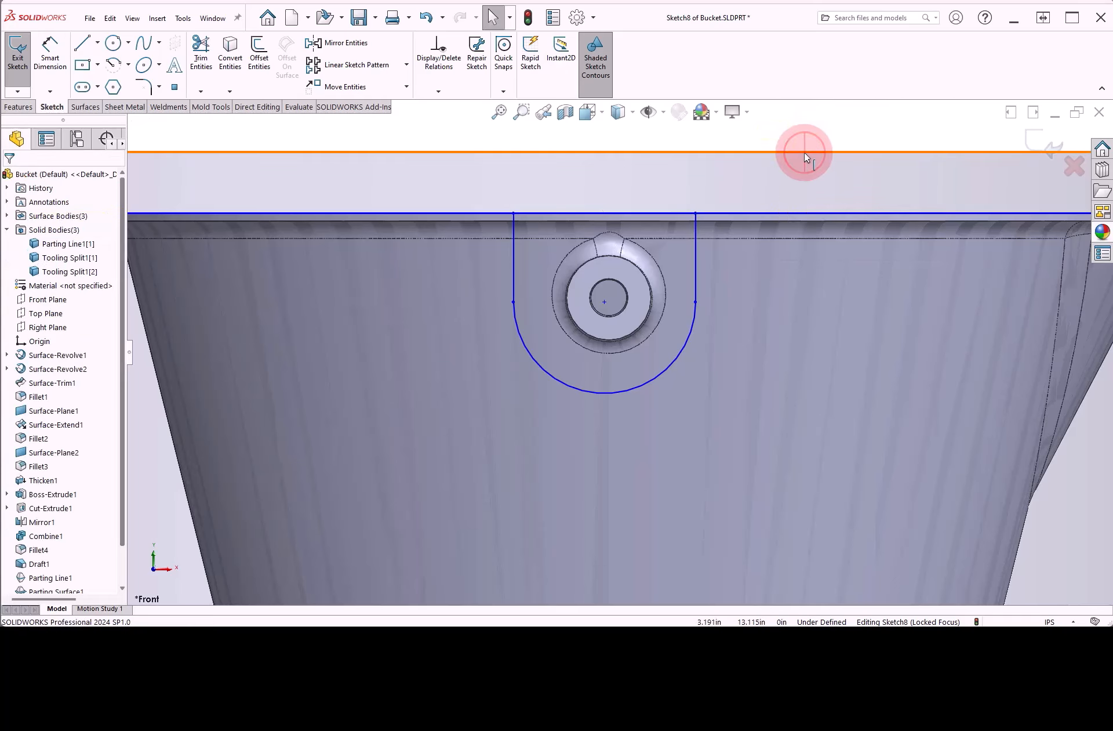
# Display the model with hidden lines visible and make the U-shaped profile's arc centre concentric with the boss's inner circular edge.
pyautogui.click(633, 114)
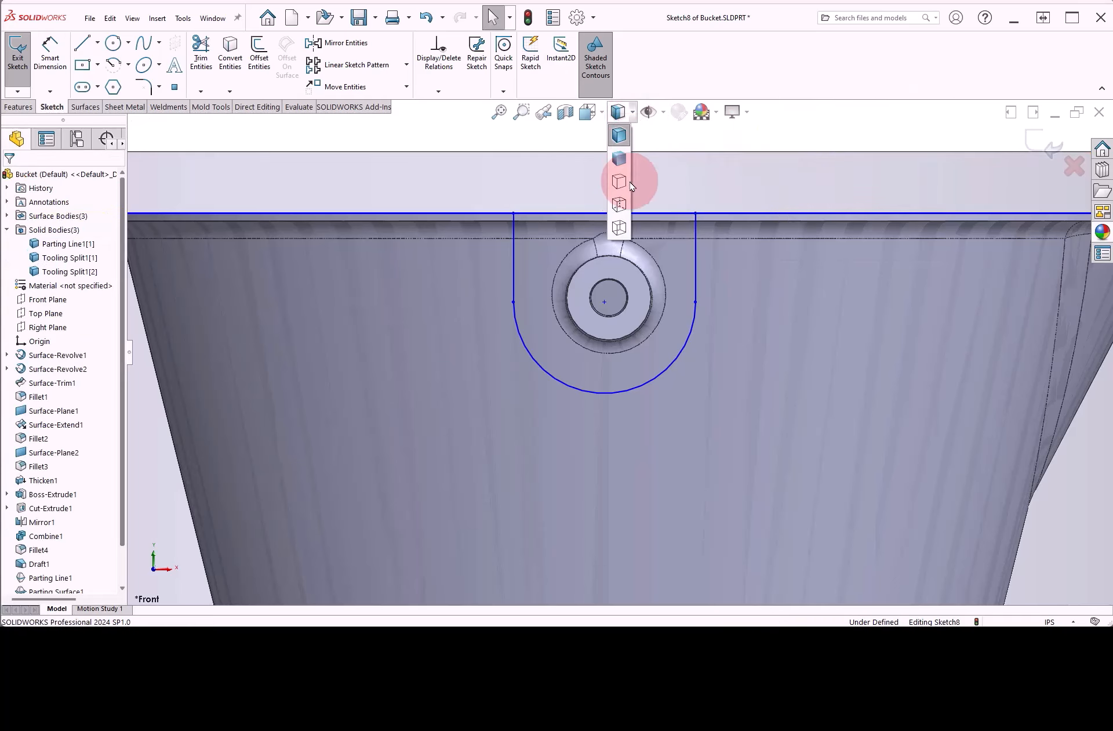
pyautogui.click(620, 204)
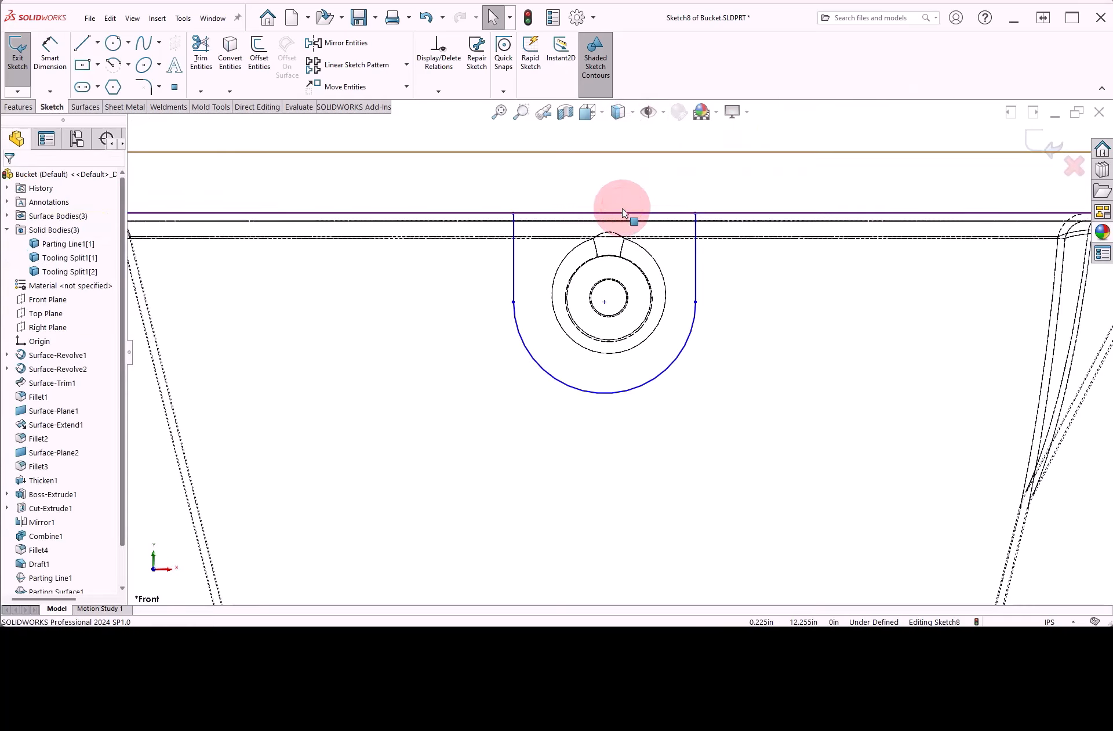
pyautogui.click(605, 303)
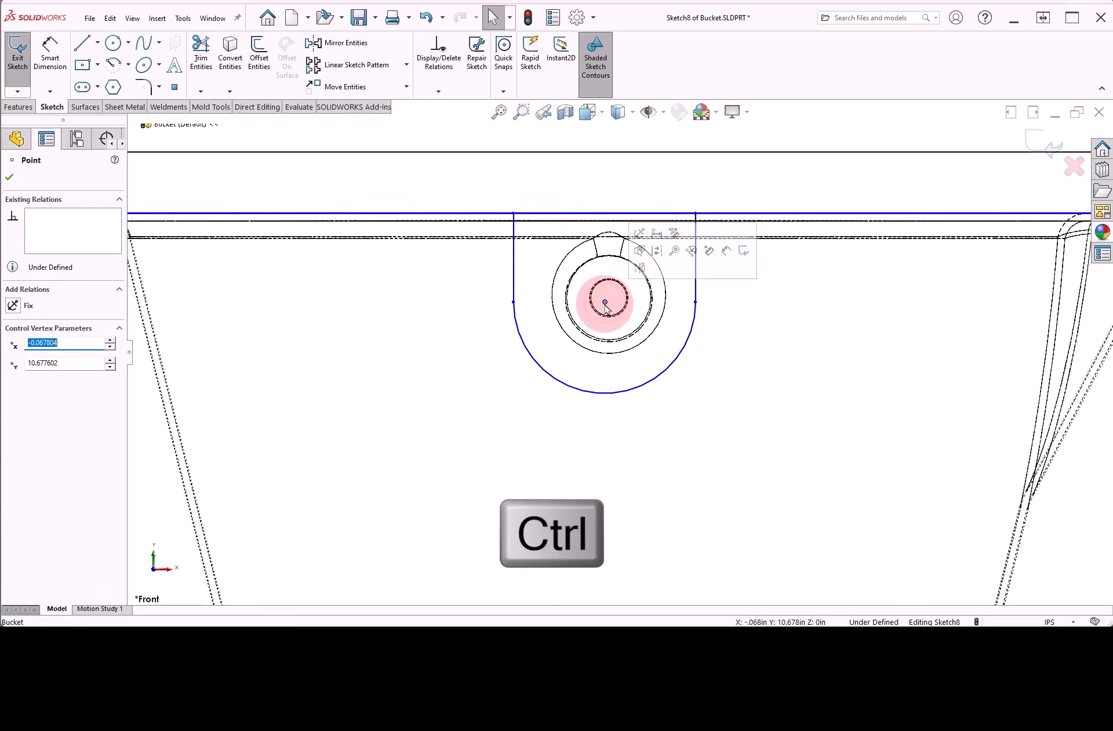
pyautogui.keyDown('ctrl'); pyautogui.click(626, 291); pyautogui.keyUp('ctrl')
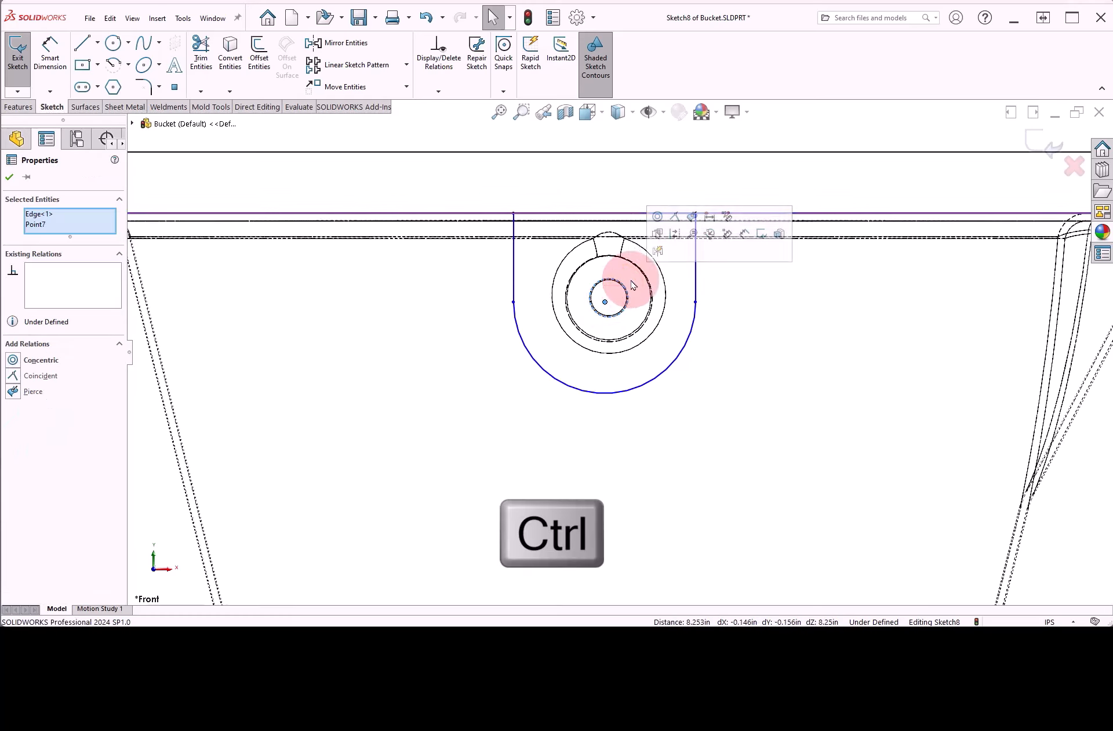
pyautogui.click(657, 216)
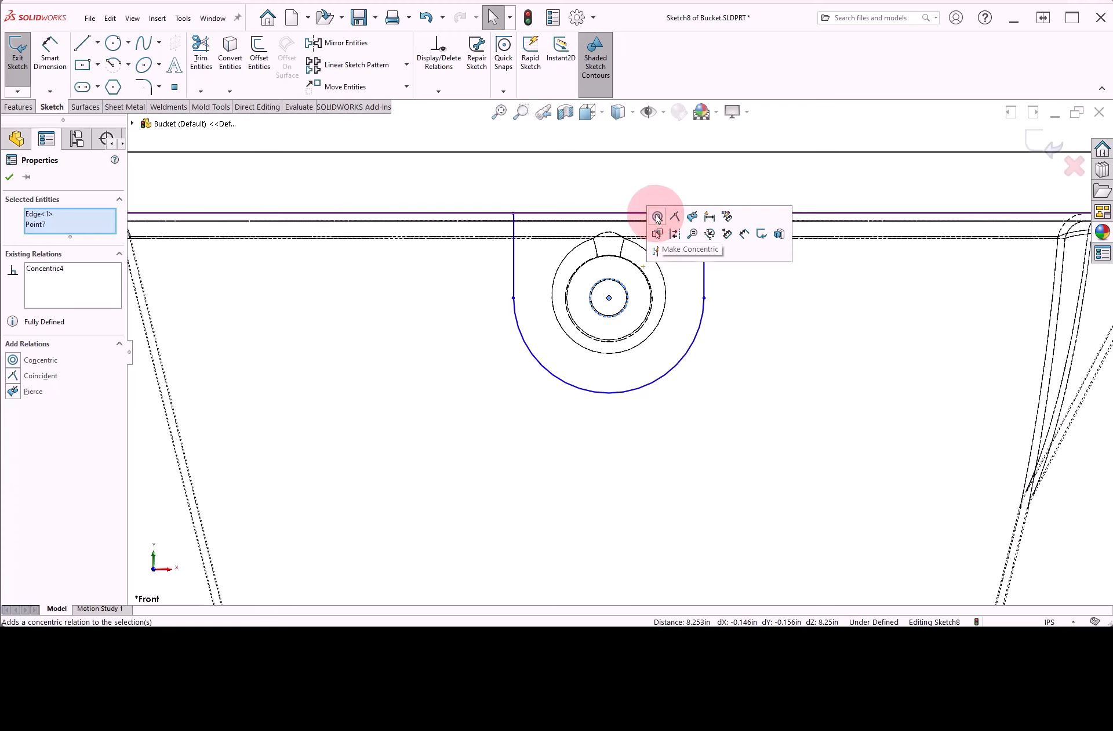
pyautogui.click(696, 138)
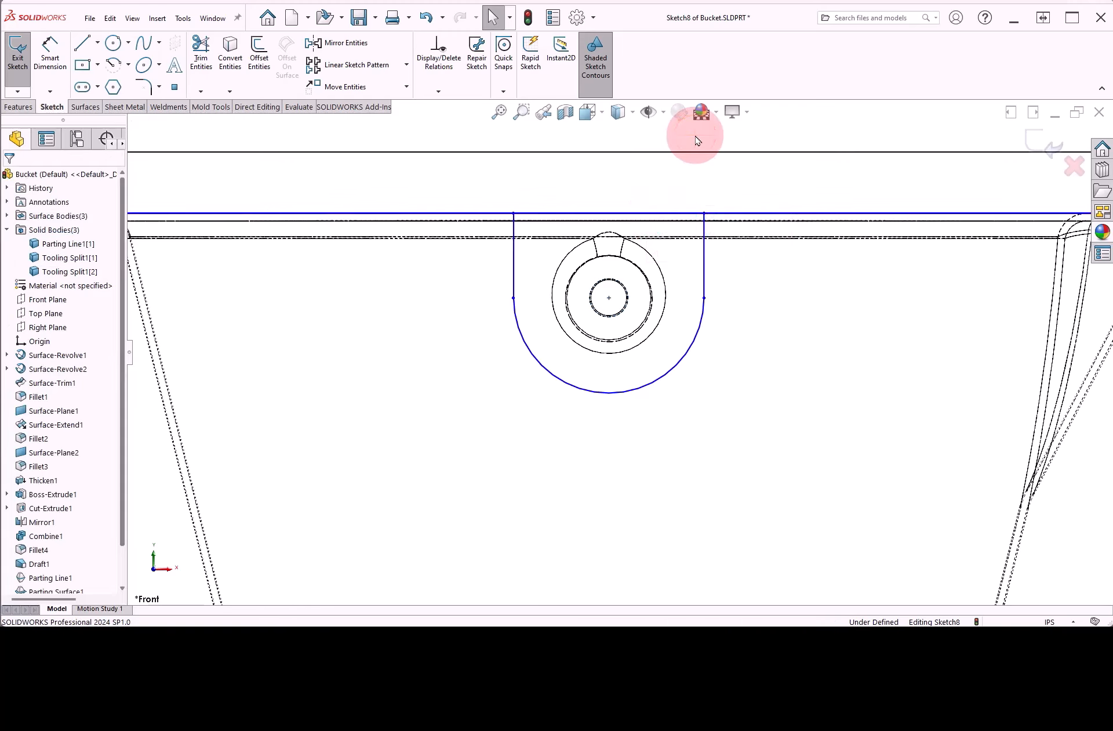
# Dimension the profile's straight upper line to 3.5 in and exit the sketch.
pyautogui.moveTo(695, 135); pyautogui.dragTo(697, 84, button='right')
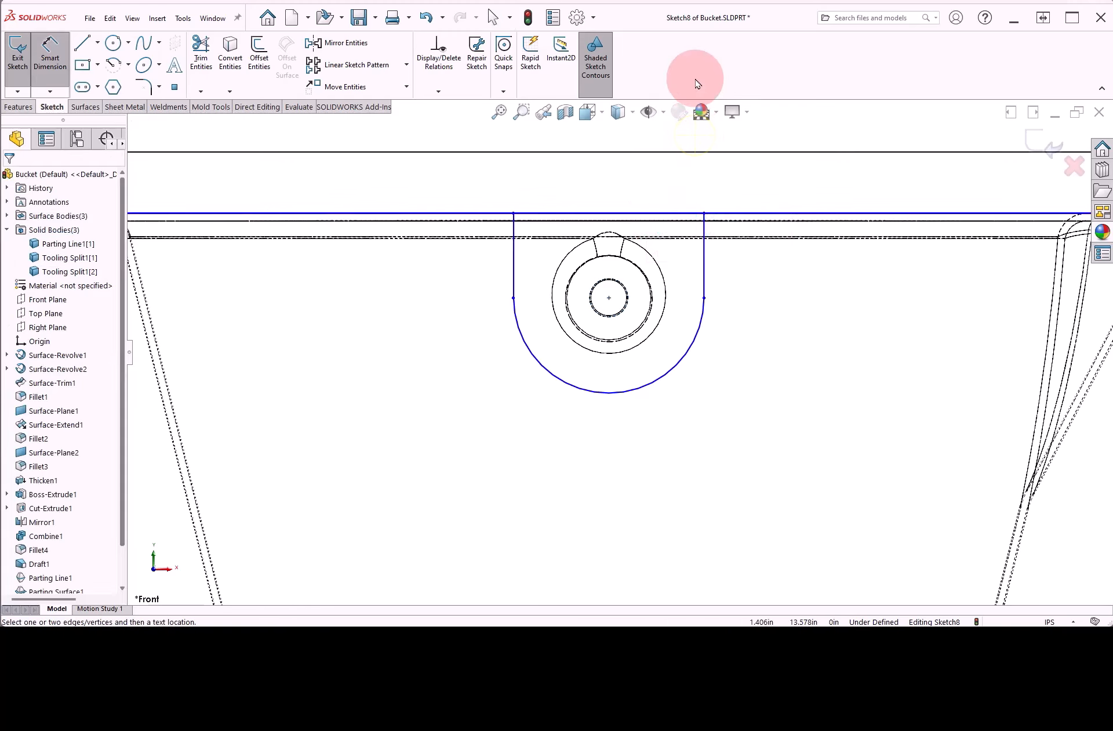
pyautogui.click(634, 213)
pyautogui.click(621, 180)
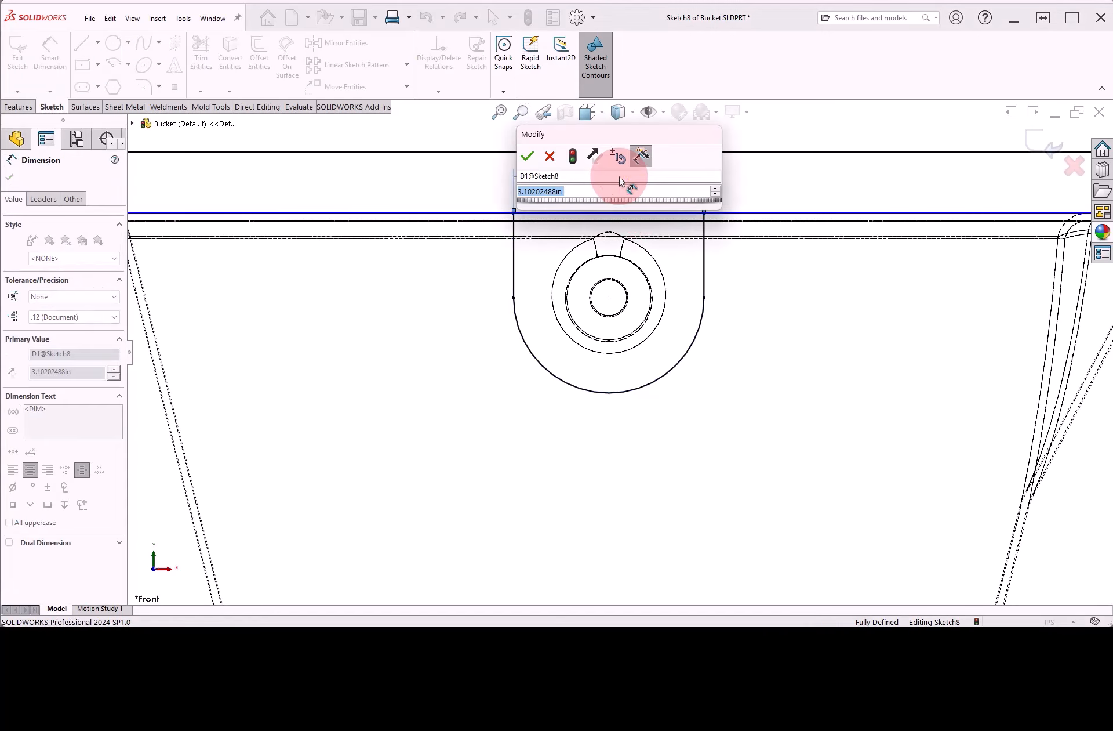
pyautogui.write('3.5')
pyautogui.press('Return')
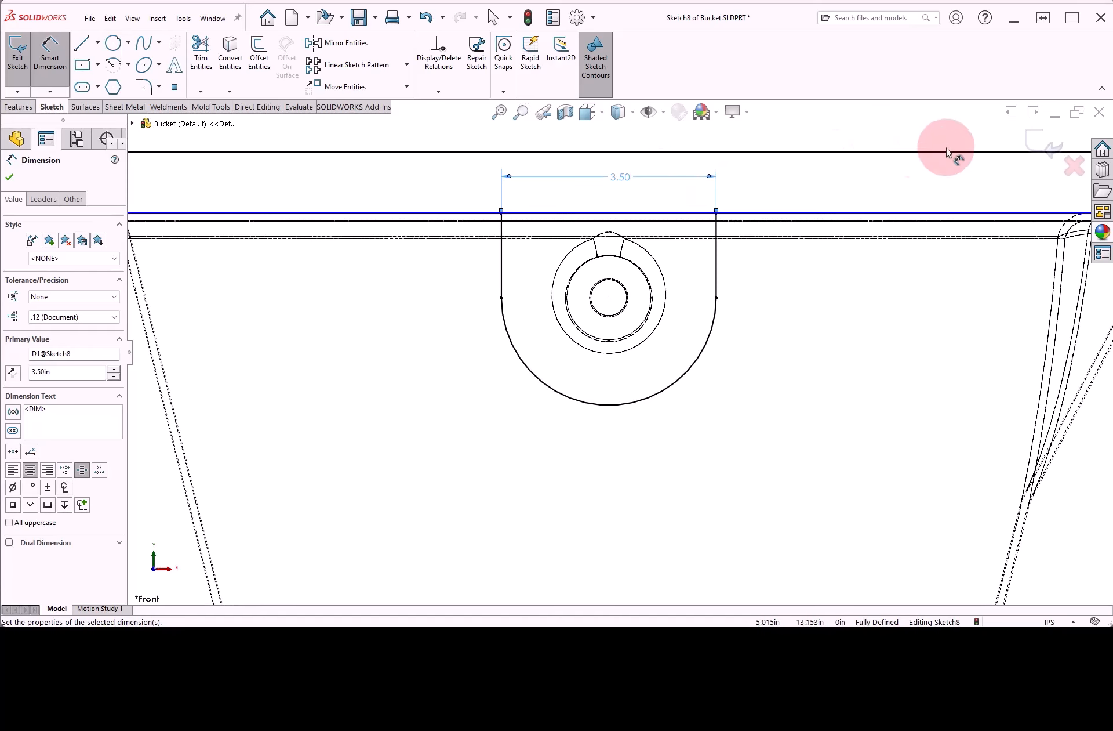
pyautogui.click(1038, 141)
pyautogui.click(1038, 141)
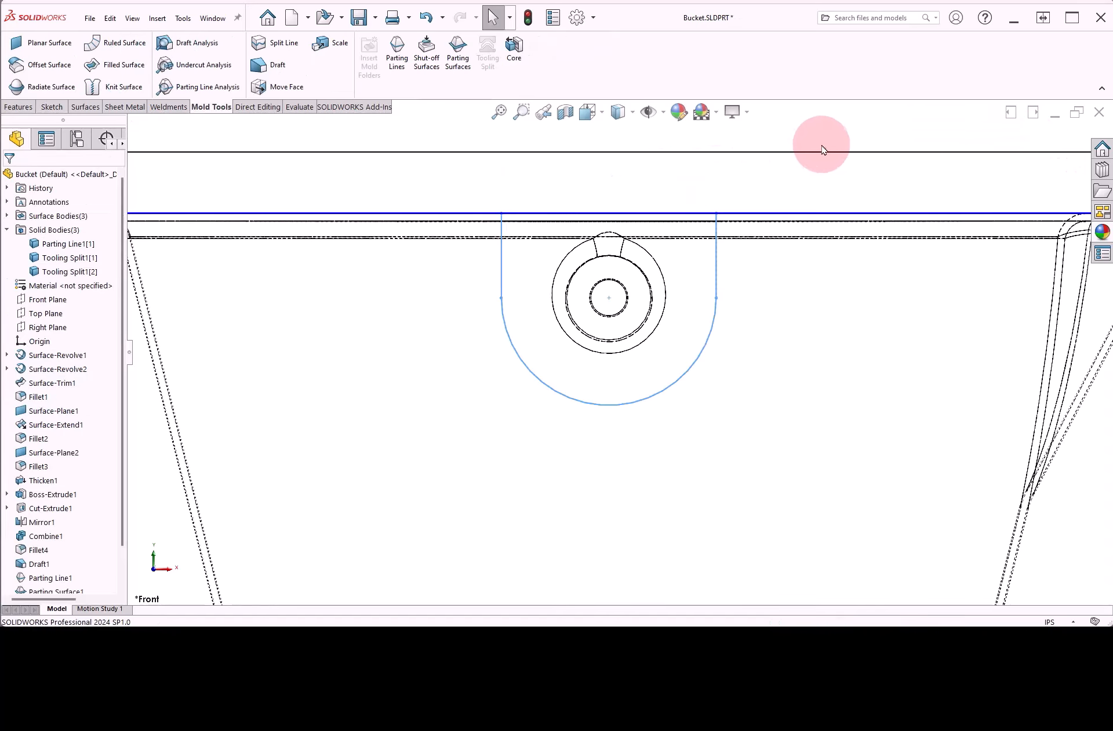
# Show the model in a trimetric view, shaded with edges.
pyautogui.moveTo(802, 141); pyautogui.dragTo(846, 121, button='right')
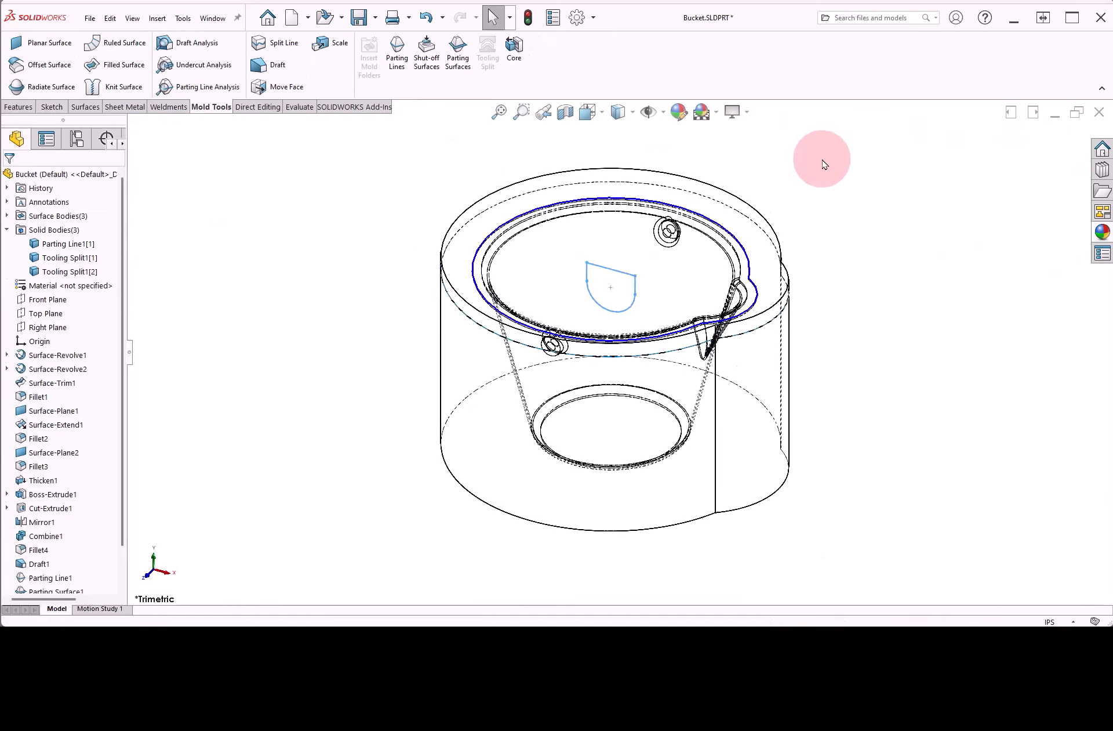
pyautogui.click(633, 115)
pyautogui.click(619, 137)
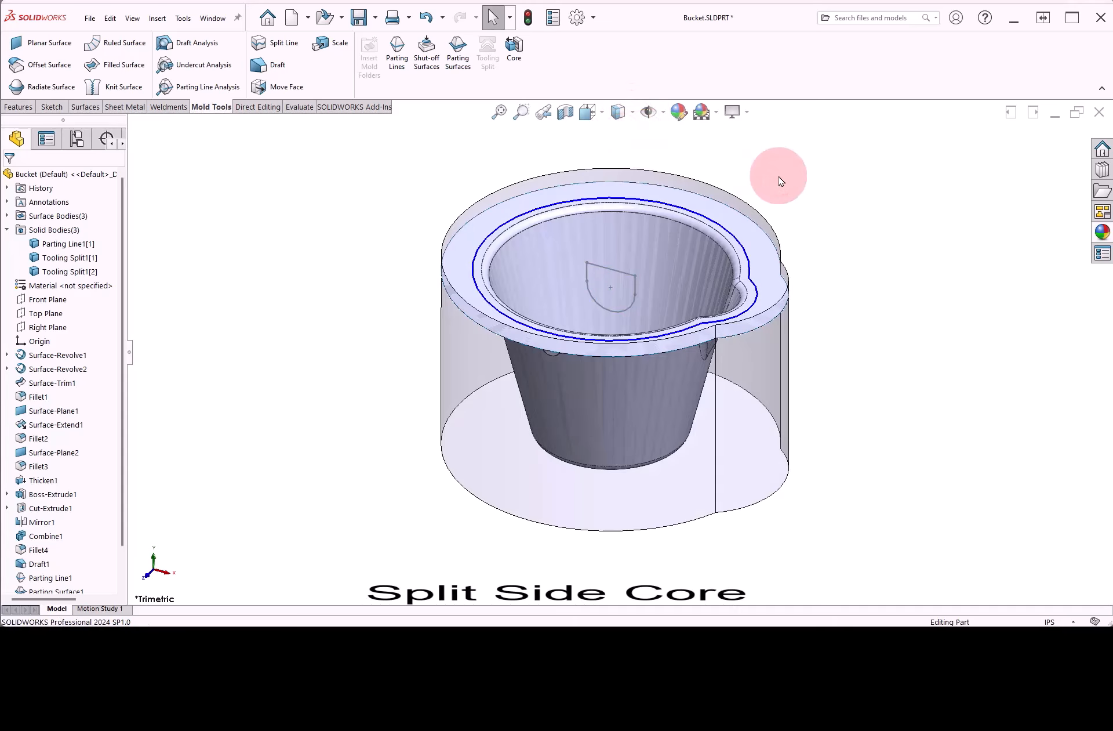
# Start a Core feature from the U-shaped sketch and select the lower tooling body Tooling Split1[1] to extract it from.
pyautogui.click(516, 52)
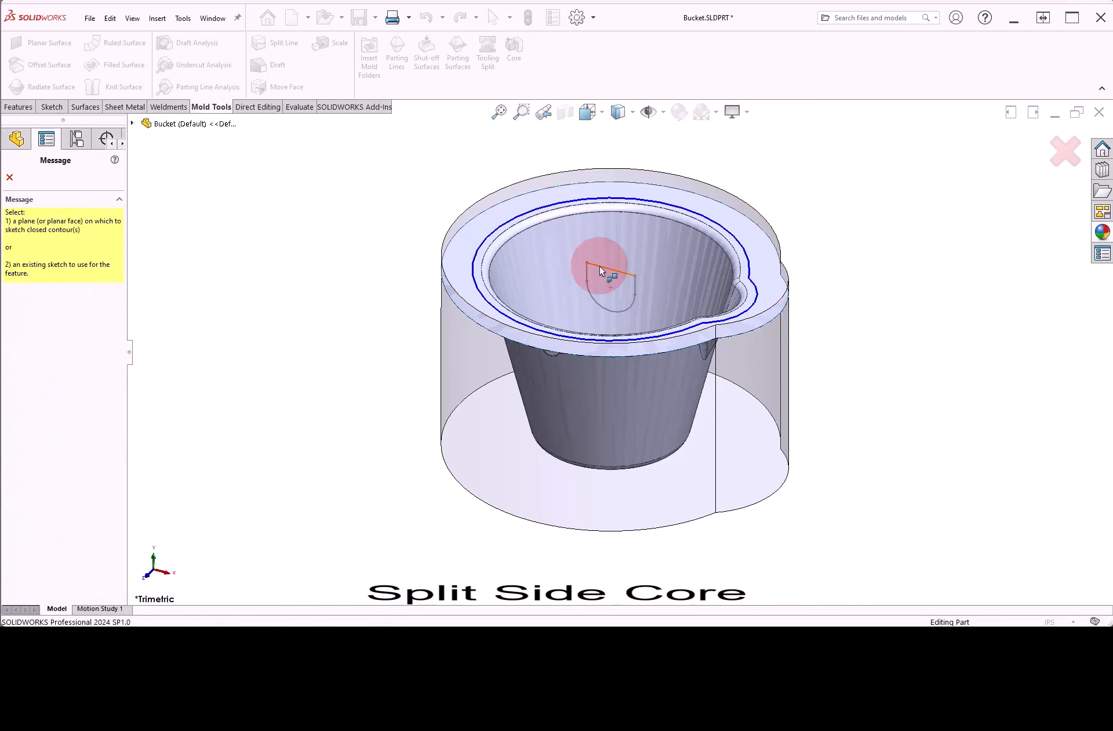
pyautogui.click(588, 258)
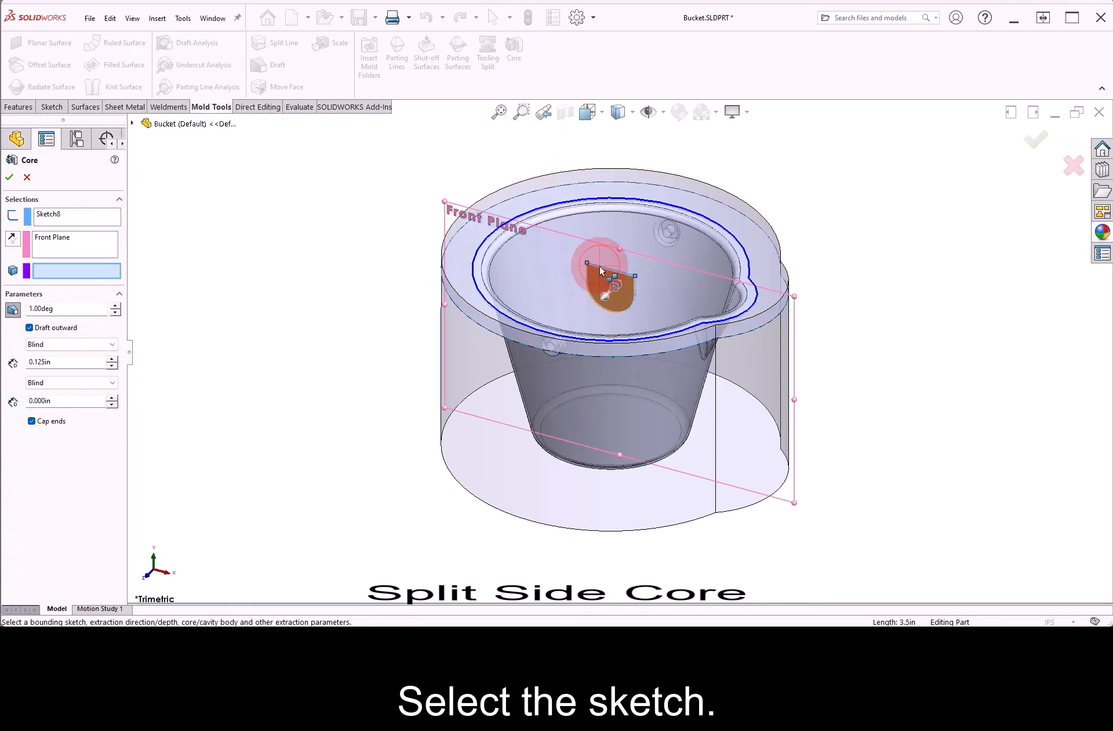
pyautogui.click(72, 271)
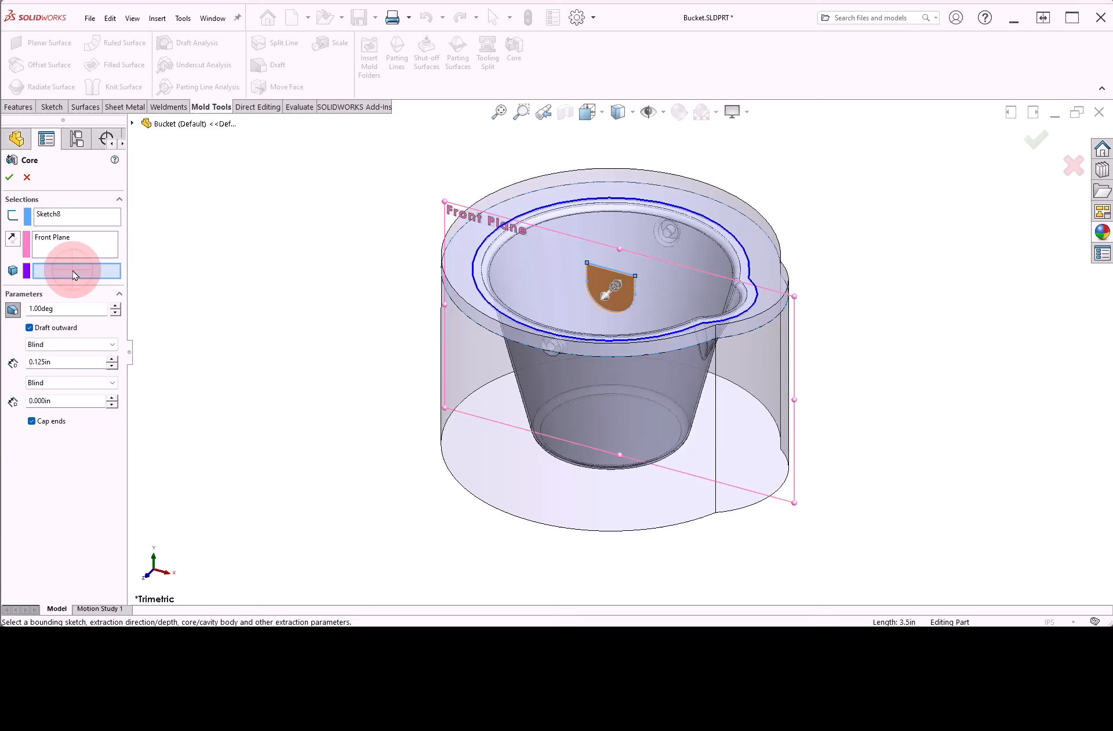
pyautogui.click(454, 368)
pyautogui.moveTo(432, 361); pyautogui.dragTo(408, 313, button='middle')
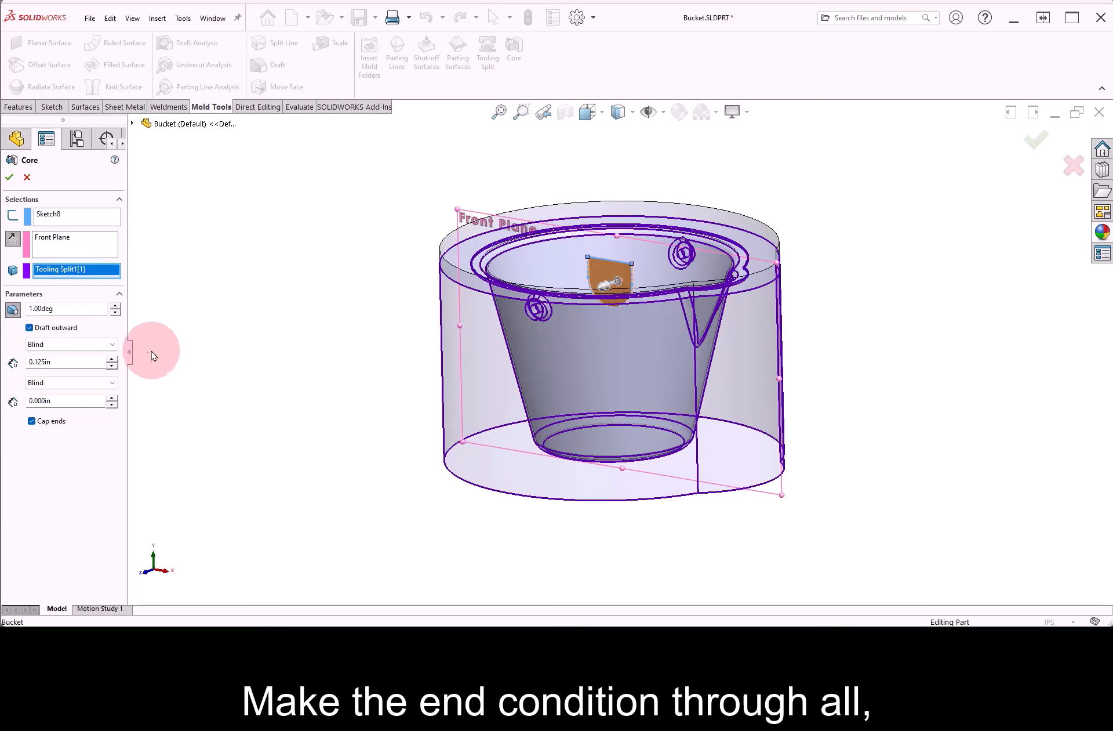
# Extract the core Through All in the reversed direction over the front boss, with a 1° outward draft, and finish it.
pyautogui.click(109, 344)
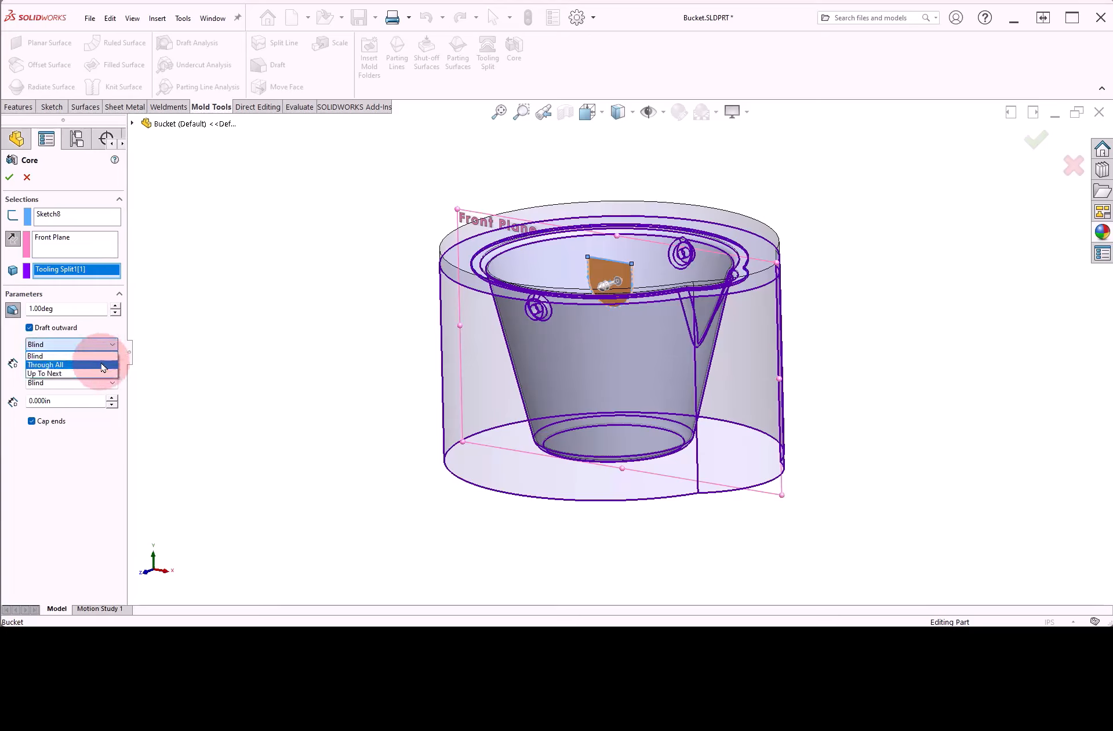
pyautogui.click(104, 365)
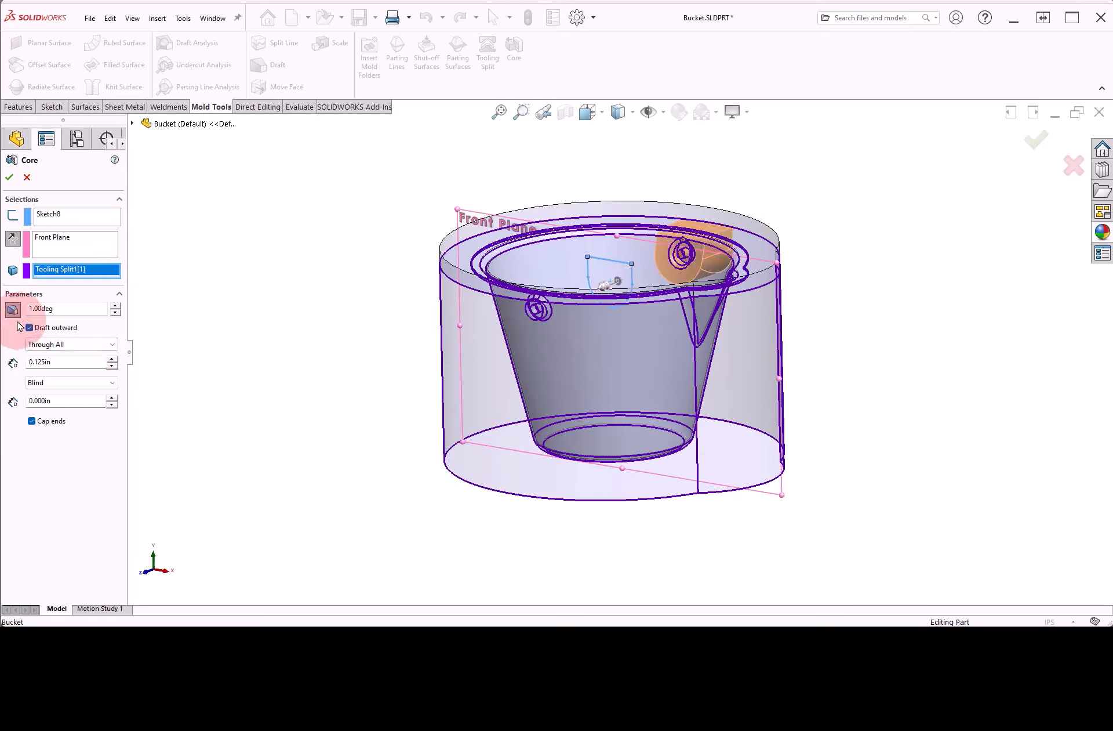
pyautogui.click(12, 239)
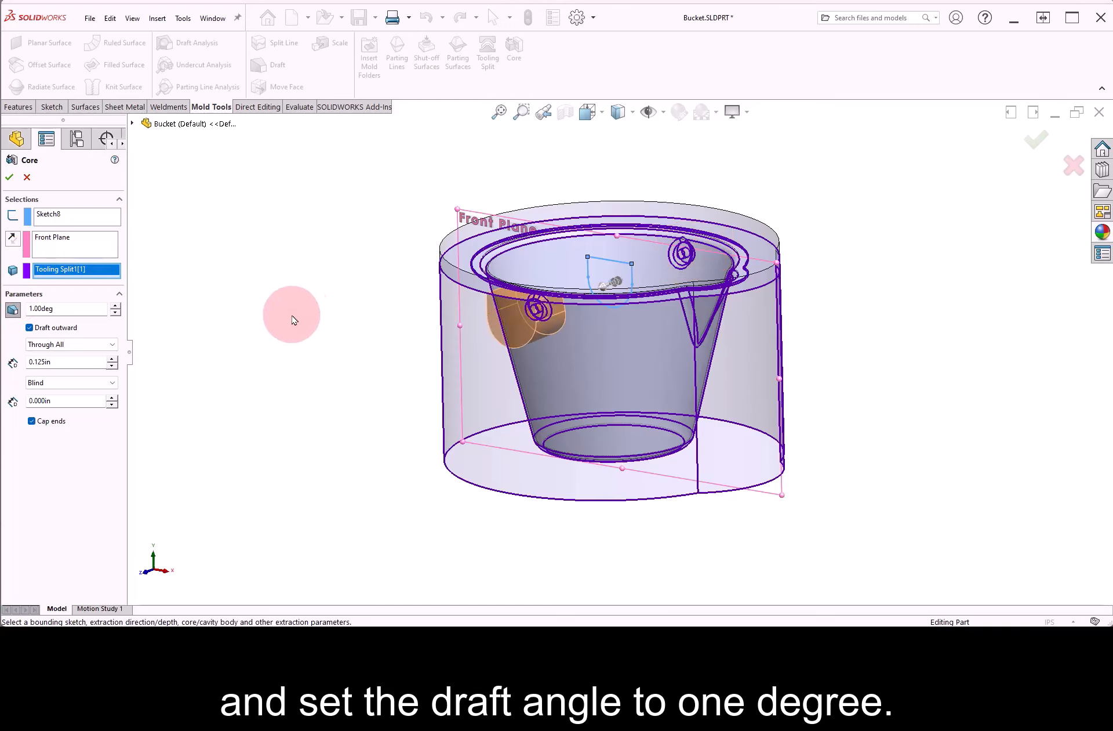
pyautogui.click(13, 310)
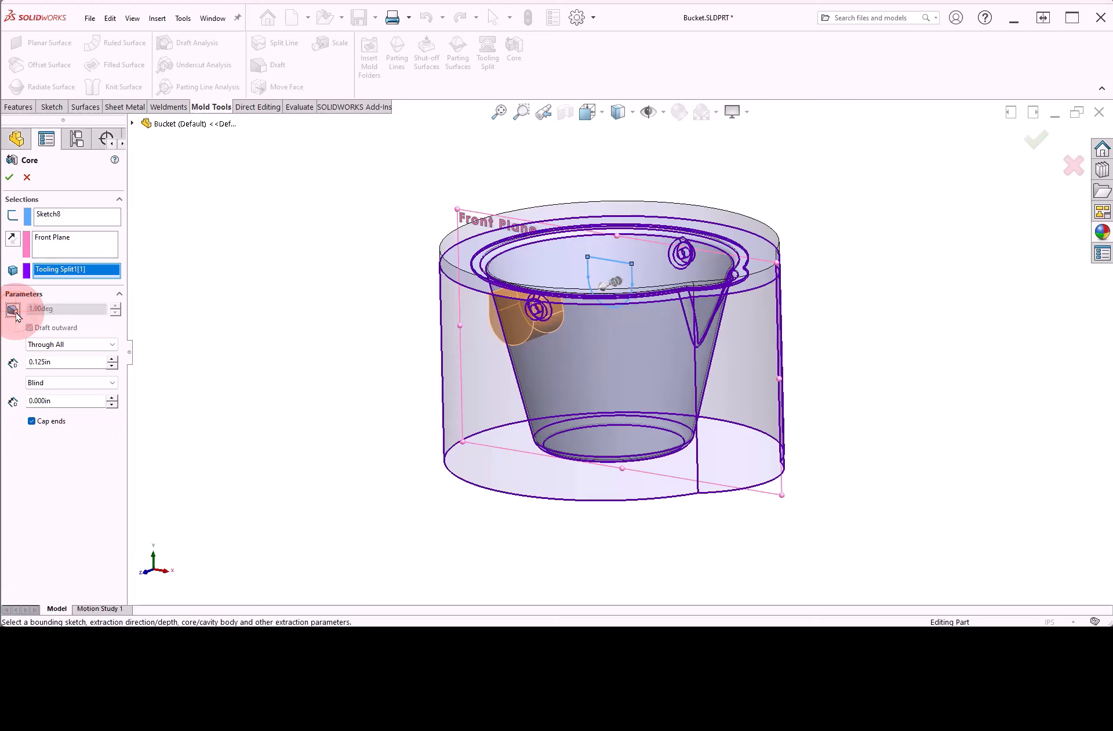
pyautogui.click(30, 327)
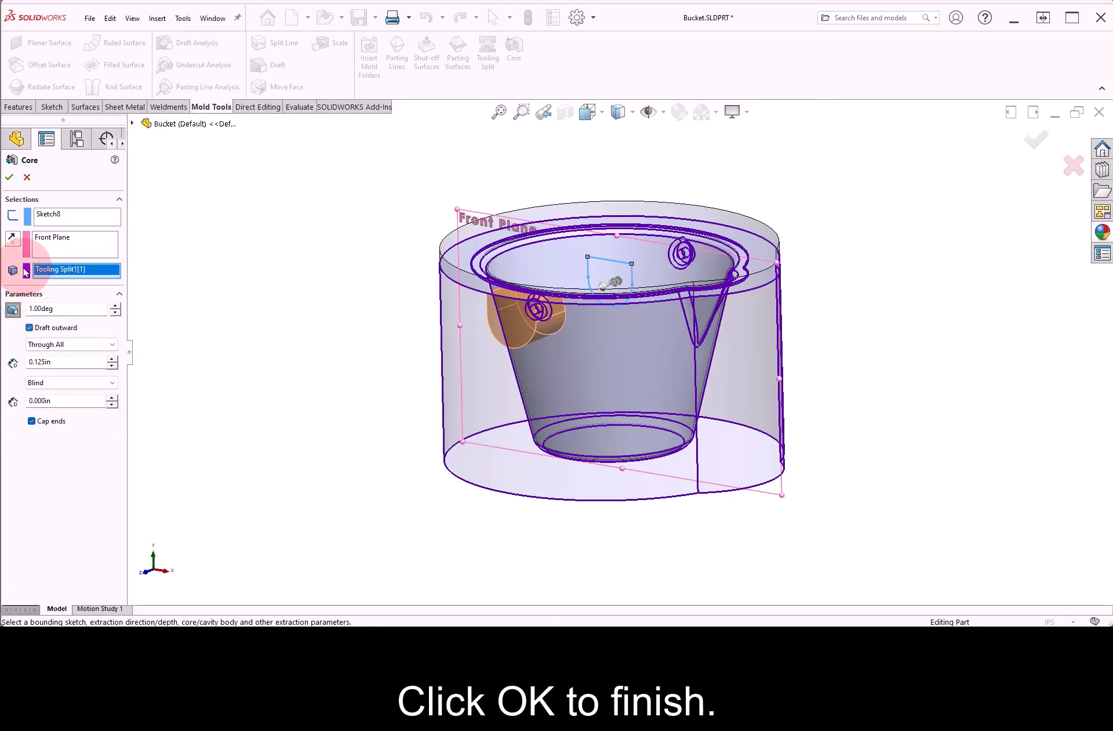
pyautogui.click(9, 177)
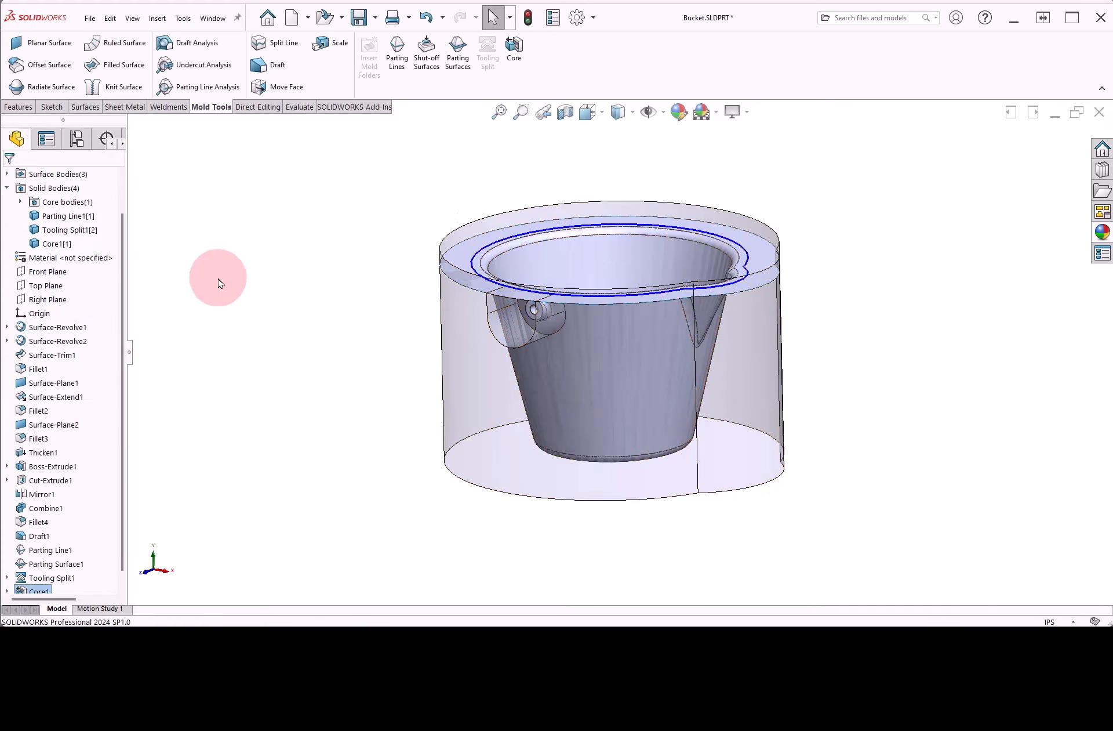
# Expand the core bodies folder and highlight the new side core body in the model.
pyautogui.moveTo(312, 235); pyautogui.dragTo(305, 266, button='middle')
pyautogui.click(20, 203)
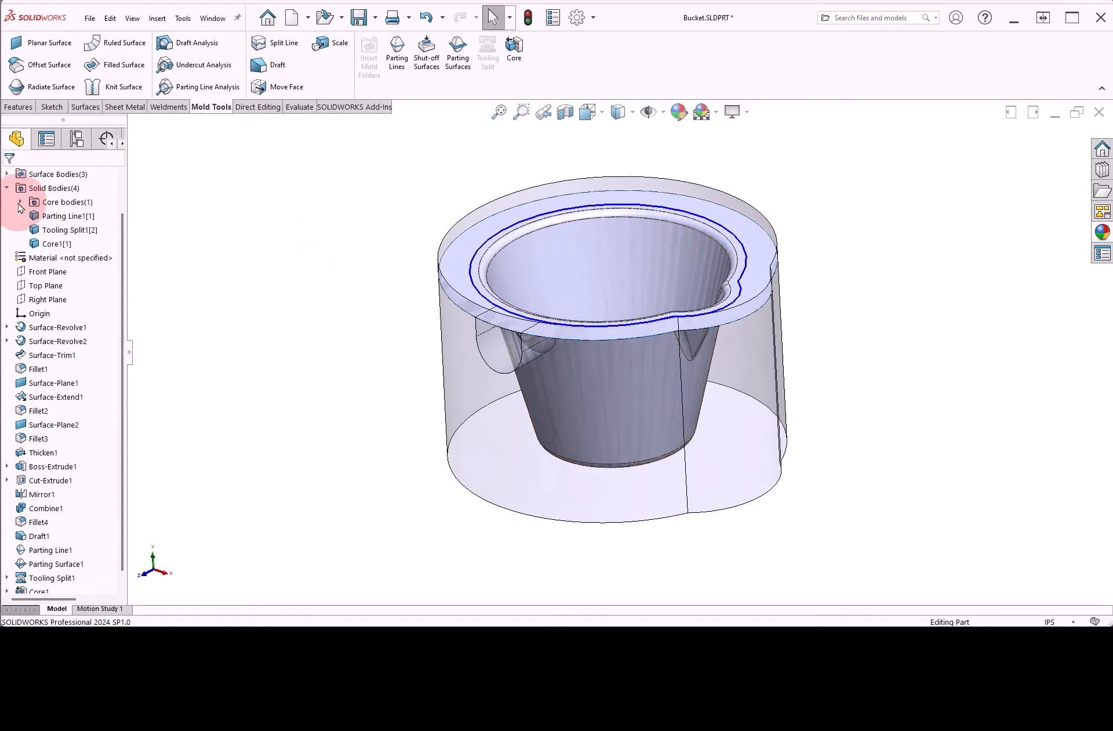
pyautogui.click(70, 217)
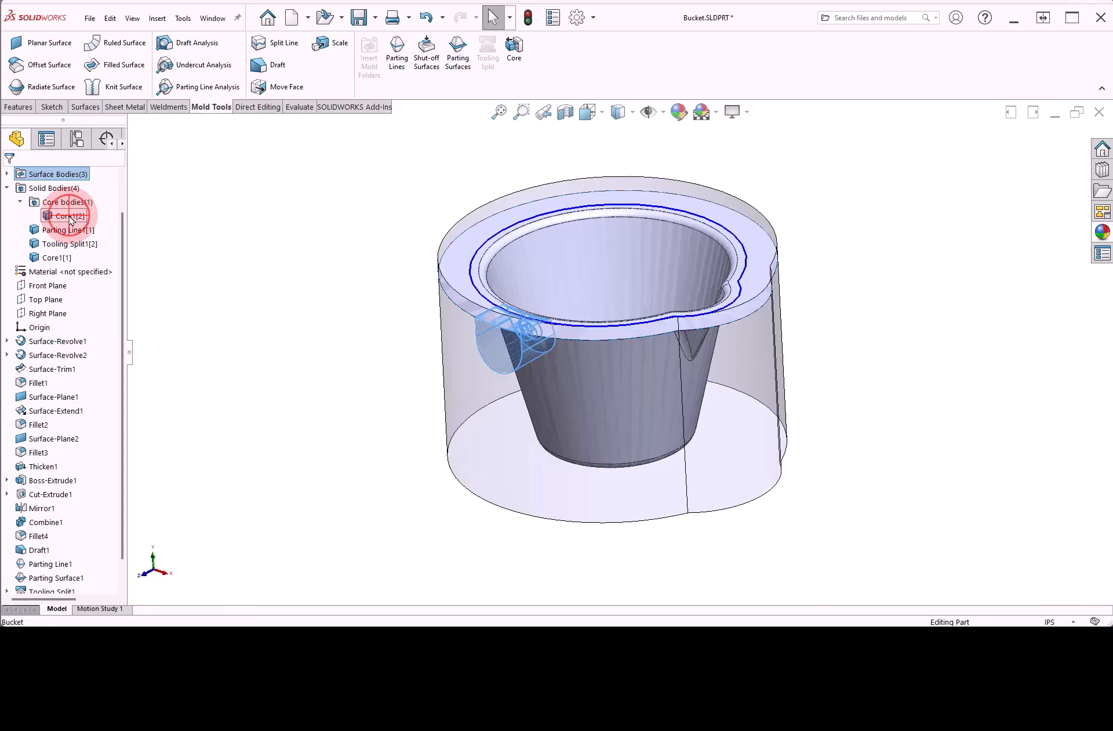
pyautogui.click(232, 280)
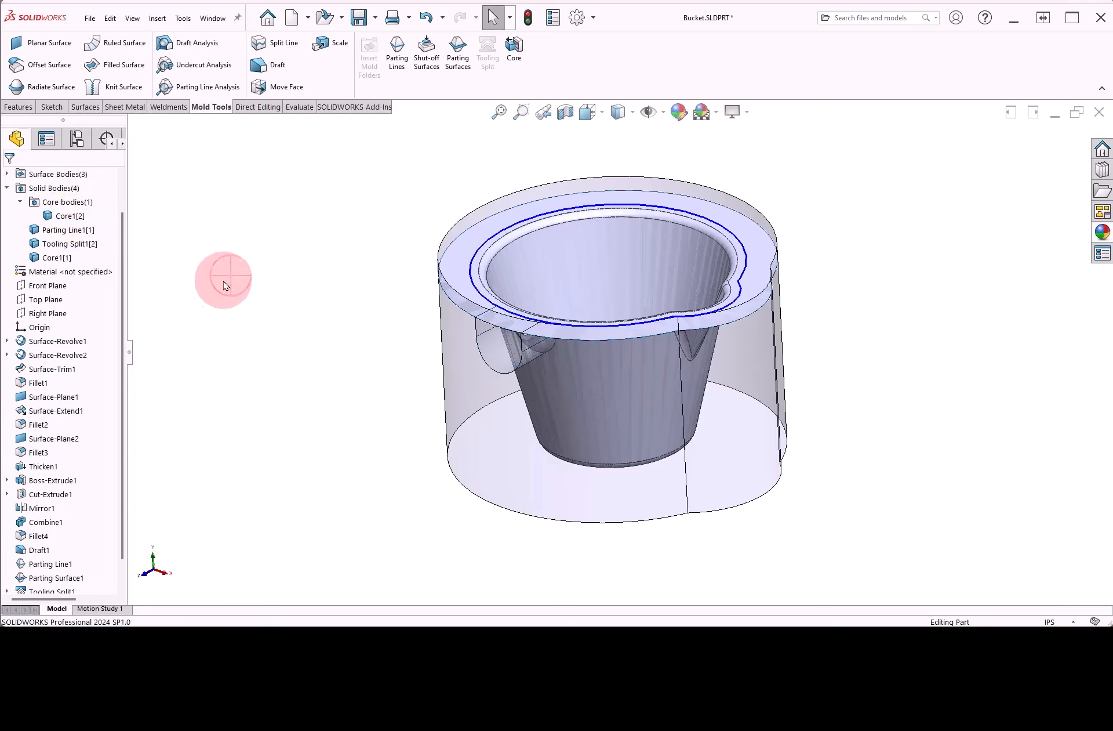
# Create a derived sketch of the first side core's profile, Sketch8, on the Front Plane.
pyautogui.scroll(-2, 124, 307)
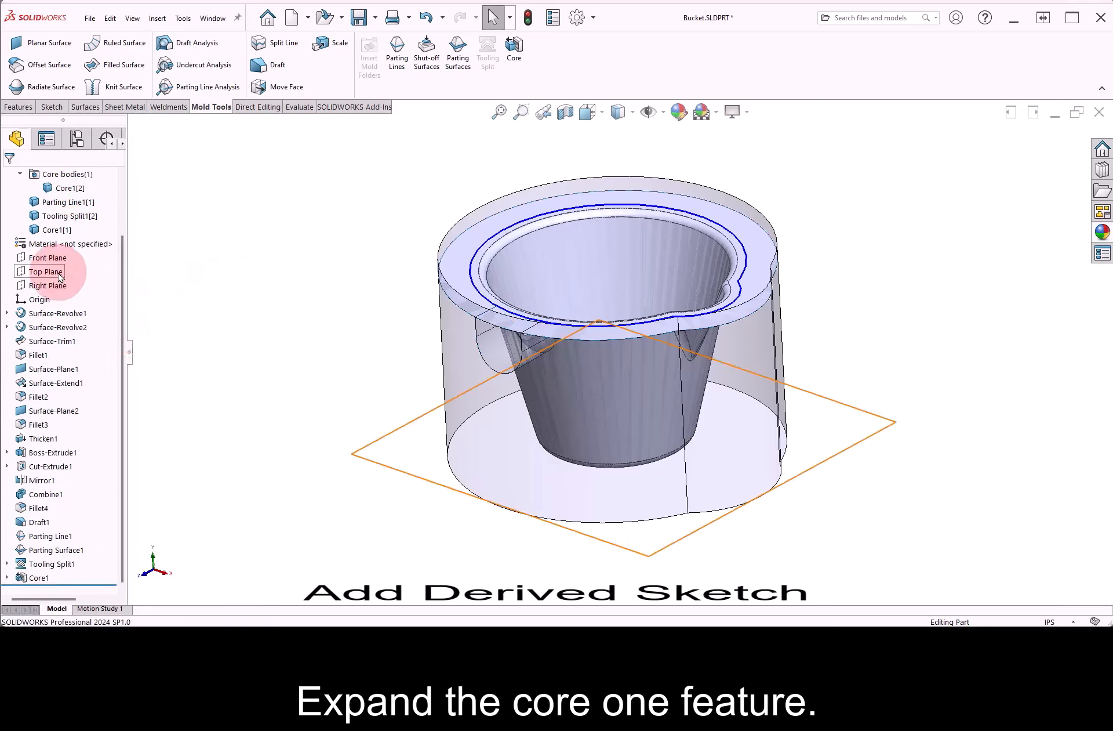
pyautogui.click(48, 258)
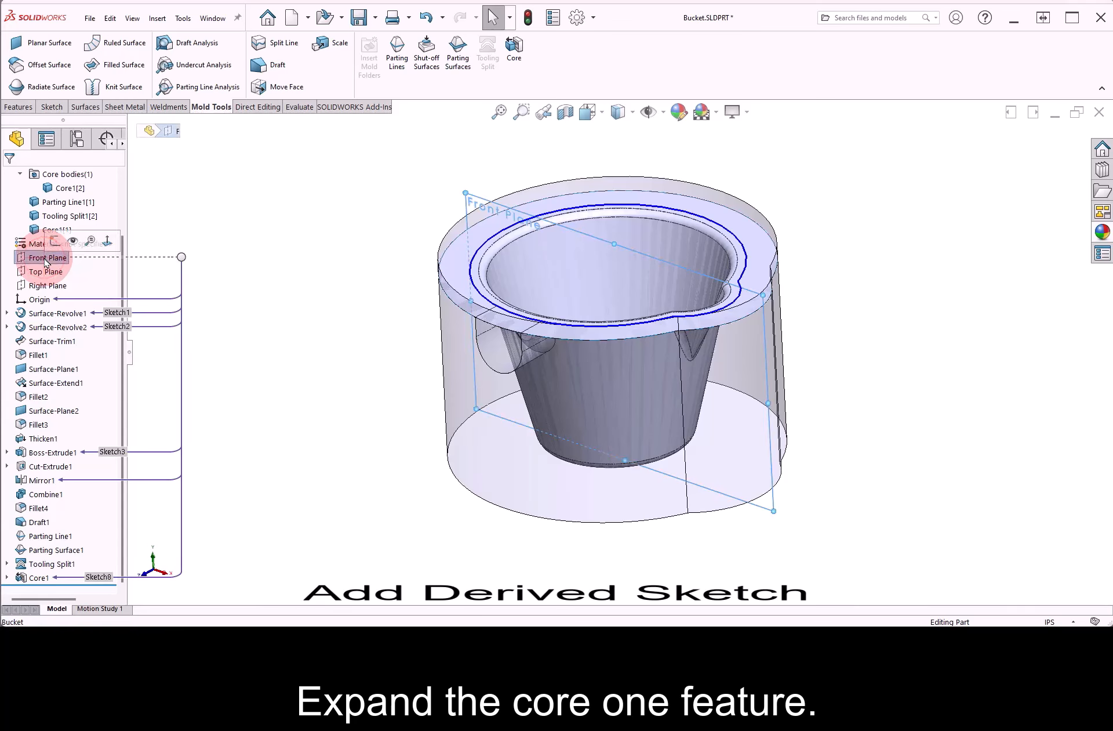
pyautogui.click(7, 578)
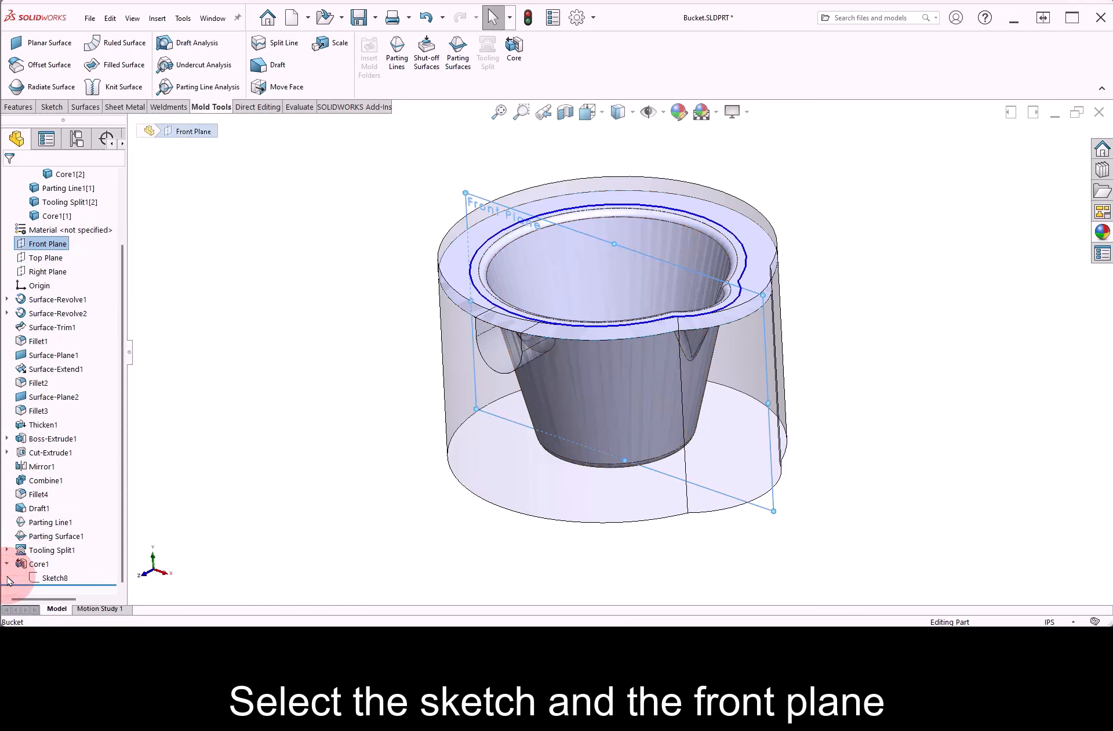
pyautogui.keyDown('ctrl'); pyautogui.click(54, 577); pyautogui.keyUp('ctrl')
pyautogui.click(158, 18)
pyautogui.click(187, 388)
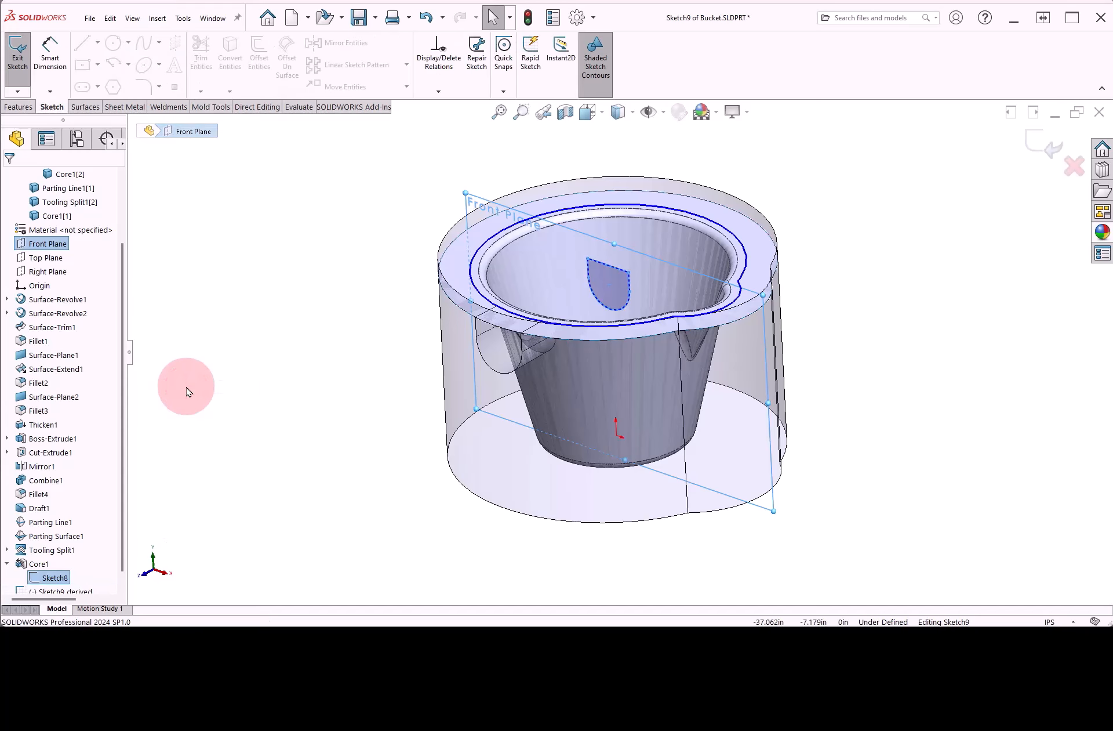
# Move the derived profile away from its original position and show the original side core sketch, Sketch8, for reference.
pyautogui.moveTo(542, 303); pyautogui.dragTo(554, 309, button='middle')
pyautogui.moveTo(590, 299)
pyautogui.mouseDown()
pyautogui.moveTo(602, 288)
pyautogui.moveTo(642, 311)
pyautogui.mouseUp()
pyautogui.click(356, 352)
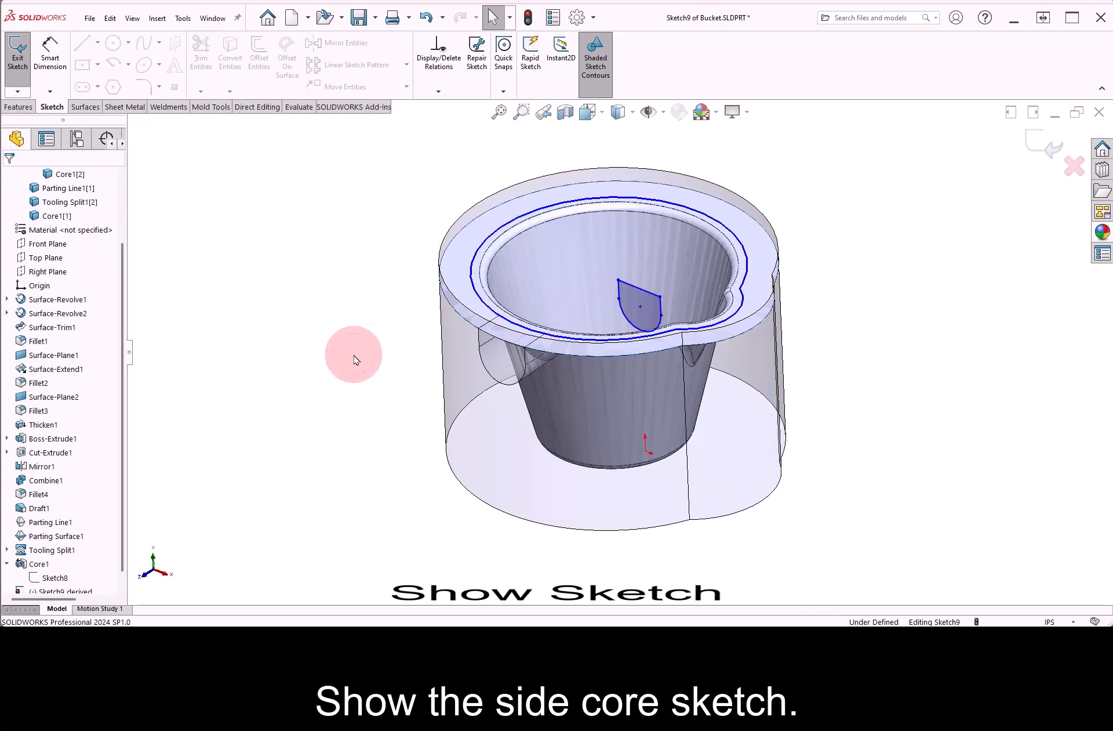
pyautogui.click(58, 578)
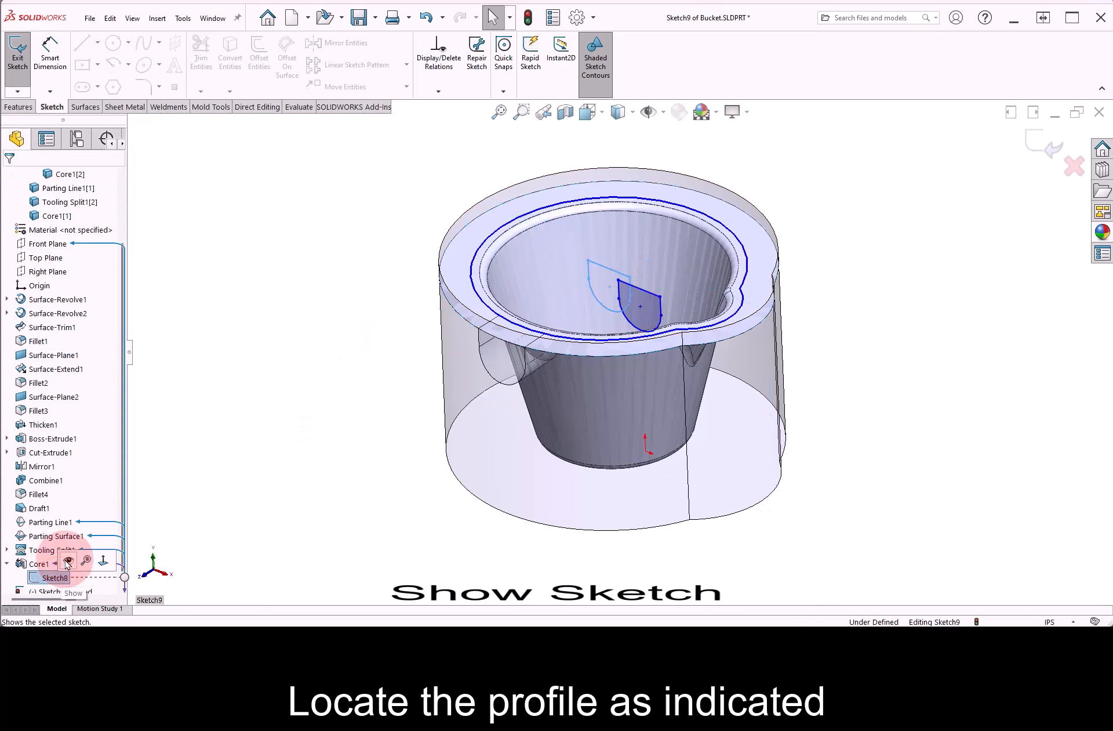
pyautogui.click(65, 559)
pyautogui.click(262, 450)
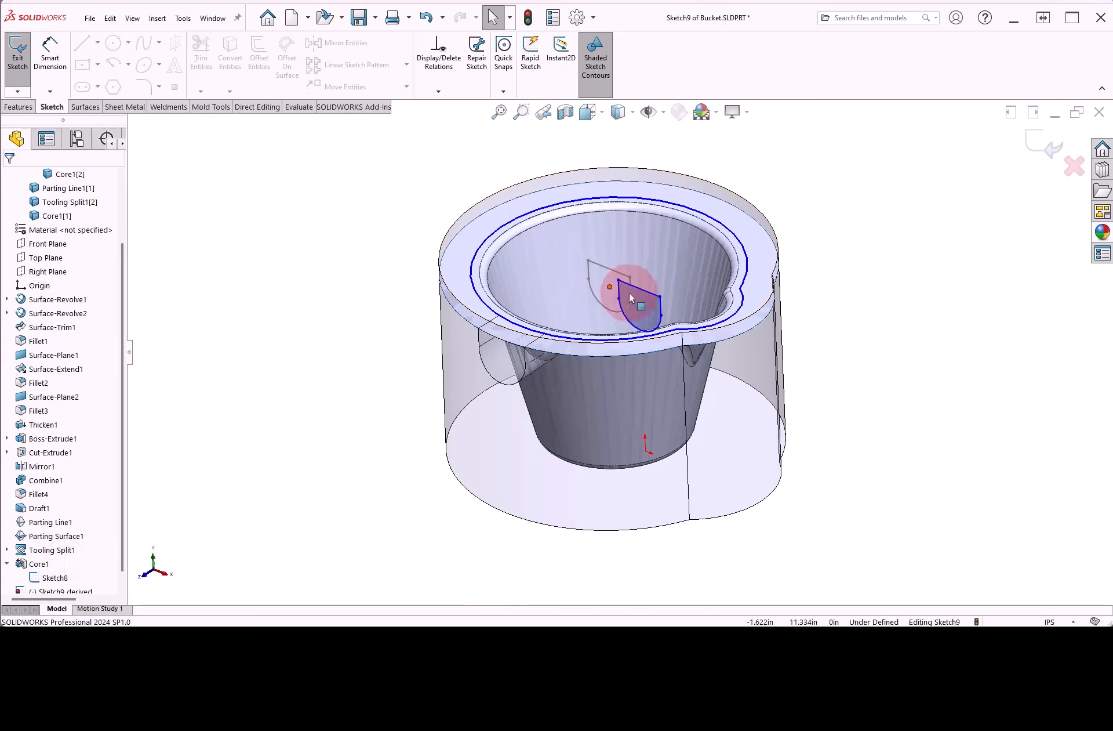
# Align the derived profile with the original by snapping its arc centre onto the original's and making its upper line horizontal, then exit the sketch.
pyautogui.moveTo(642, 311); pyautogui.dragTo(611, 292)
pyautogui.click(612, 276)
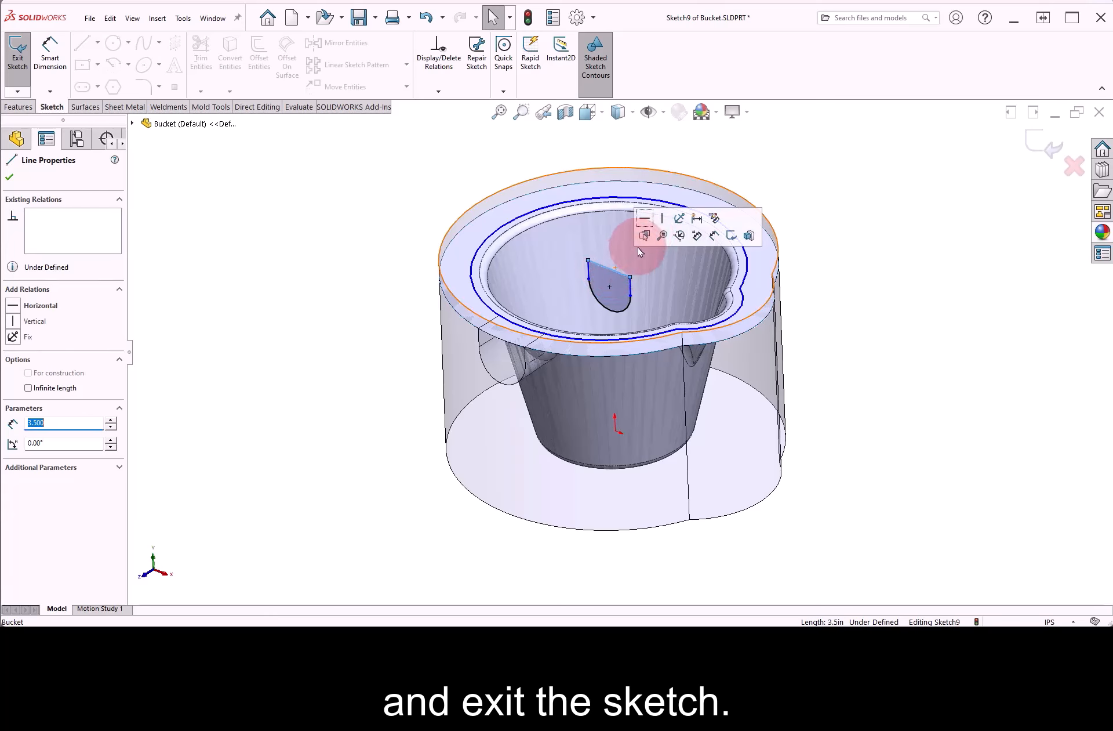
pyautogui.click(846, 259)
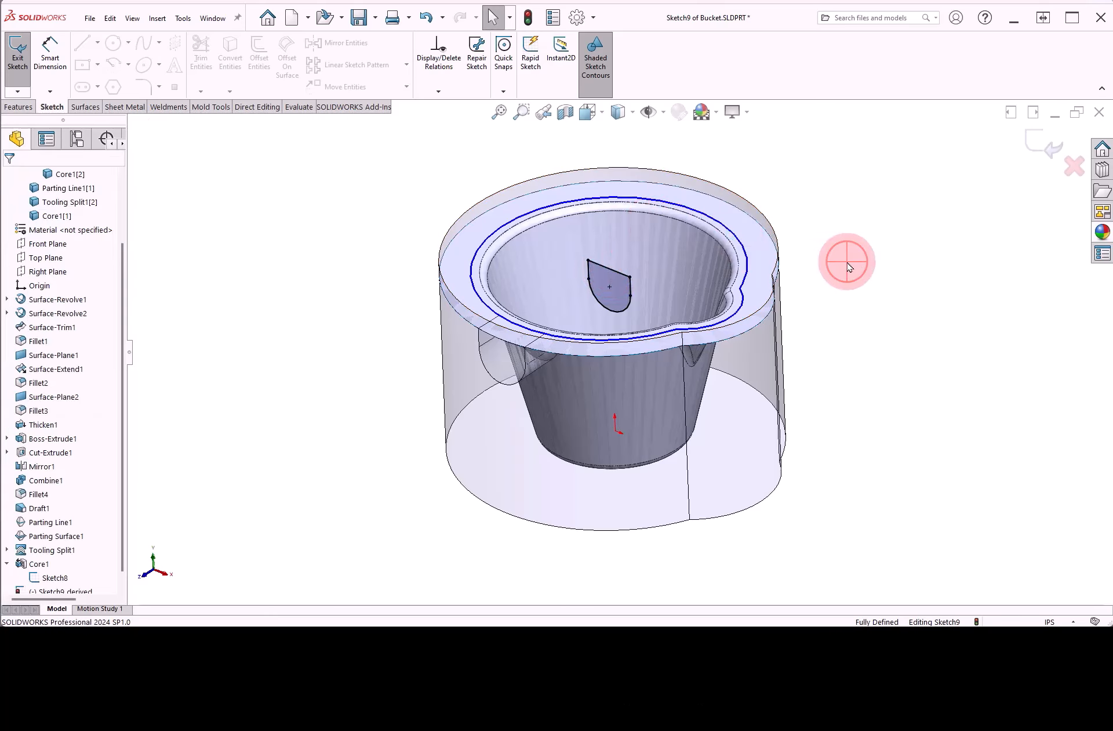
pyautogui.click(1035, 147)
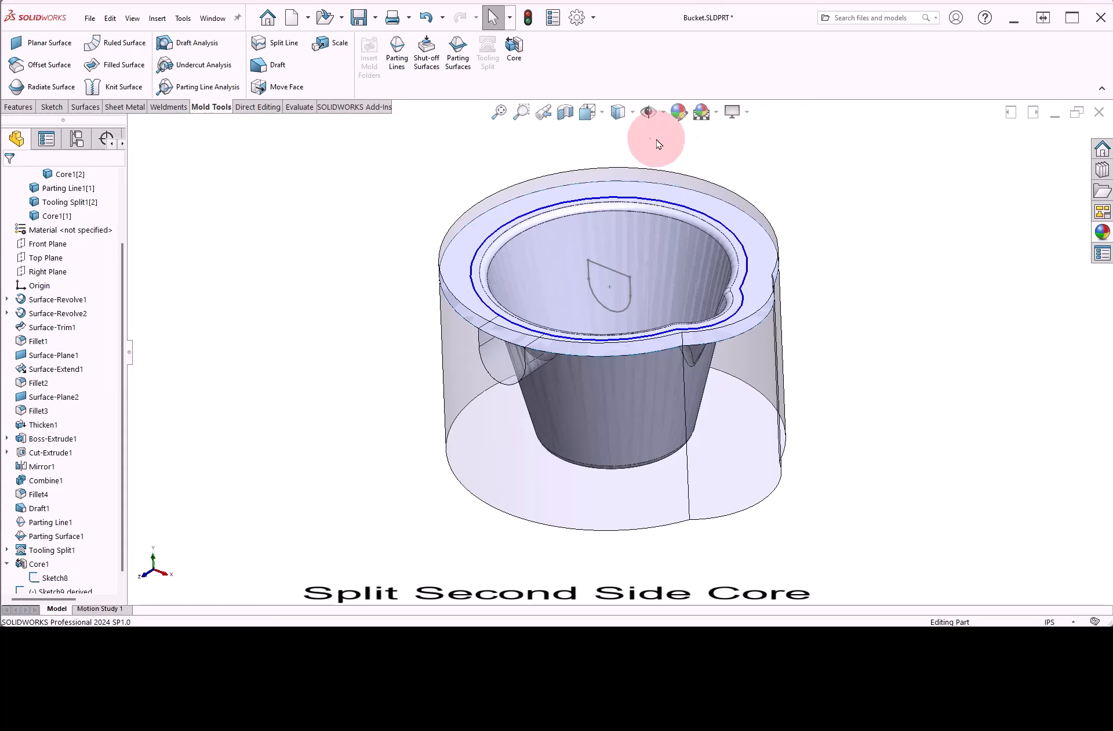
# Create the second side core from the derived sketch Sketch9 in the cavity body, extracting Through All with 1° outward draft.
pyautogui.click(516, 72)
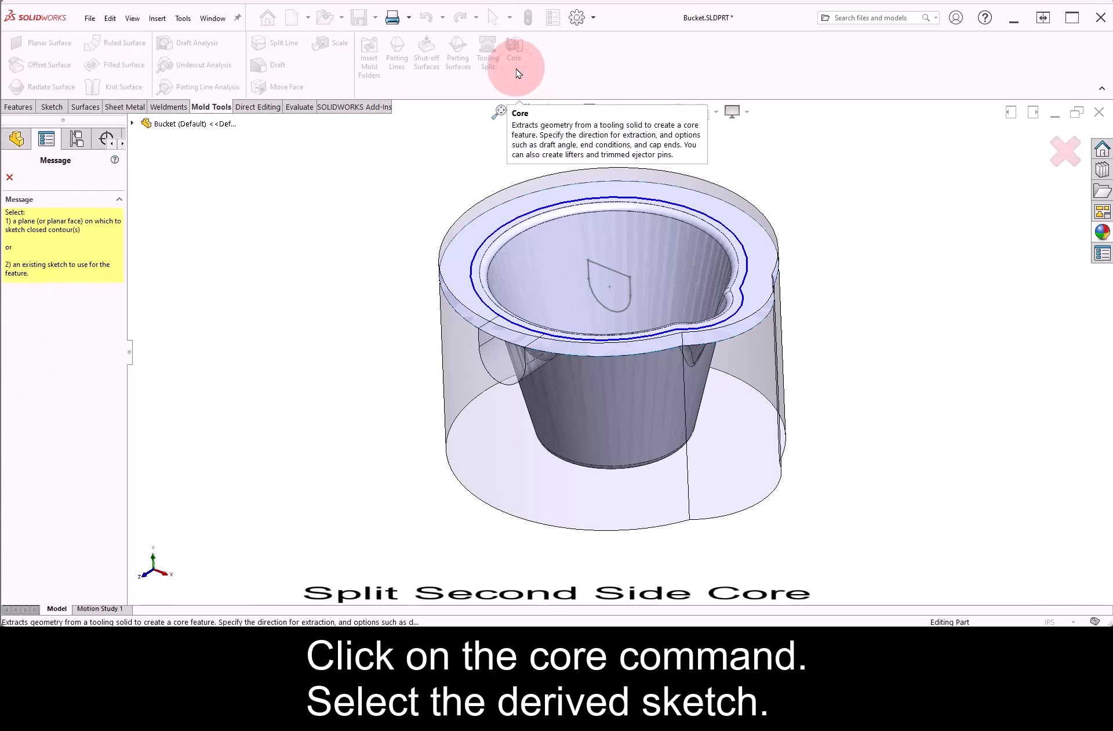
pyautogui.click(133, 124)
pyautogui.click(210, 541)
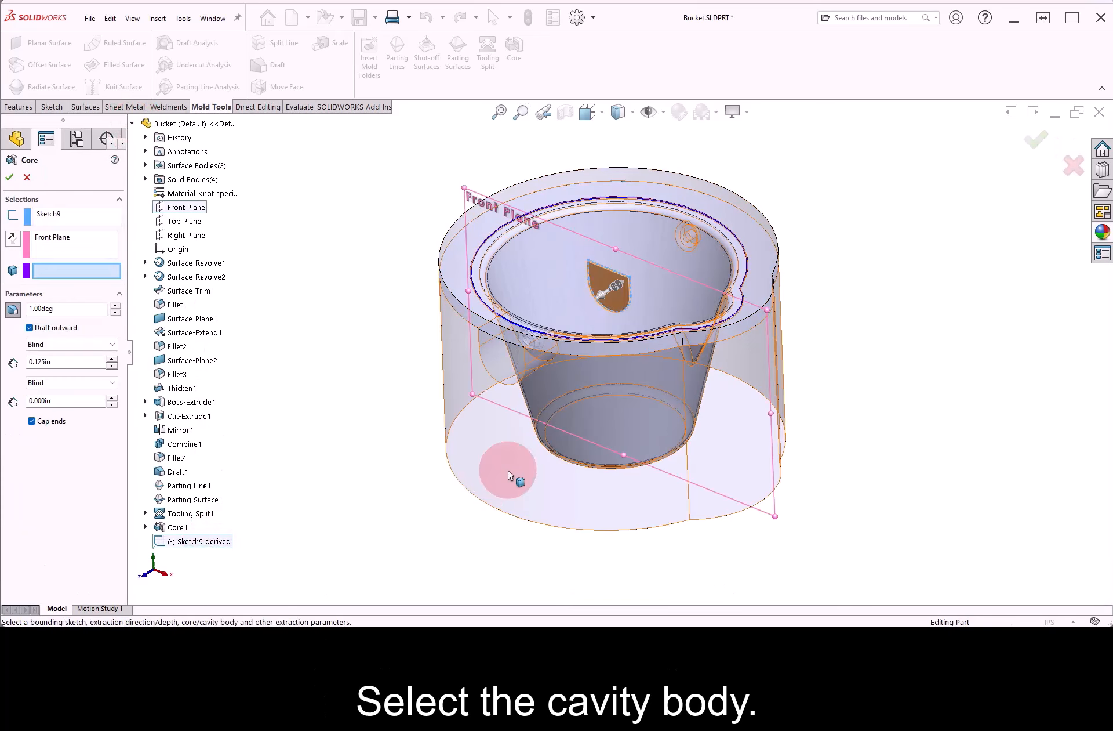
pyautogui.click(508, 475)
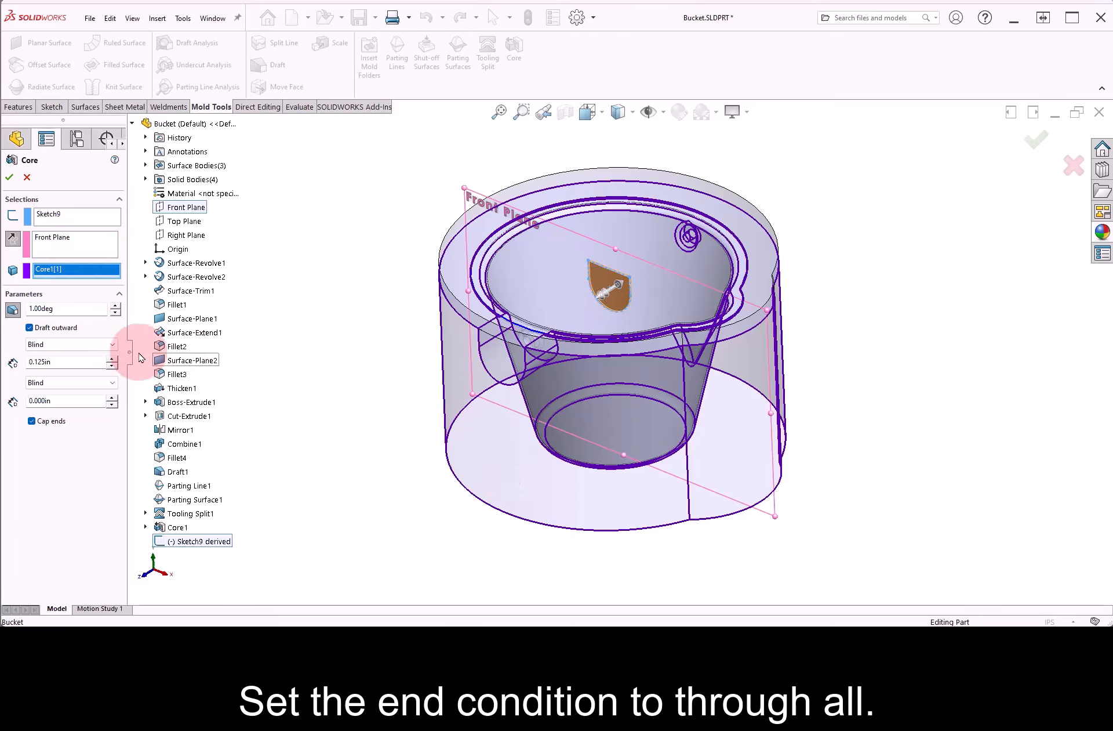
pyautogui.click(101, 344)
pyautogui.click(108, 367)
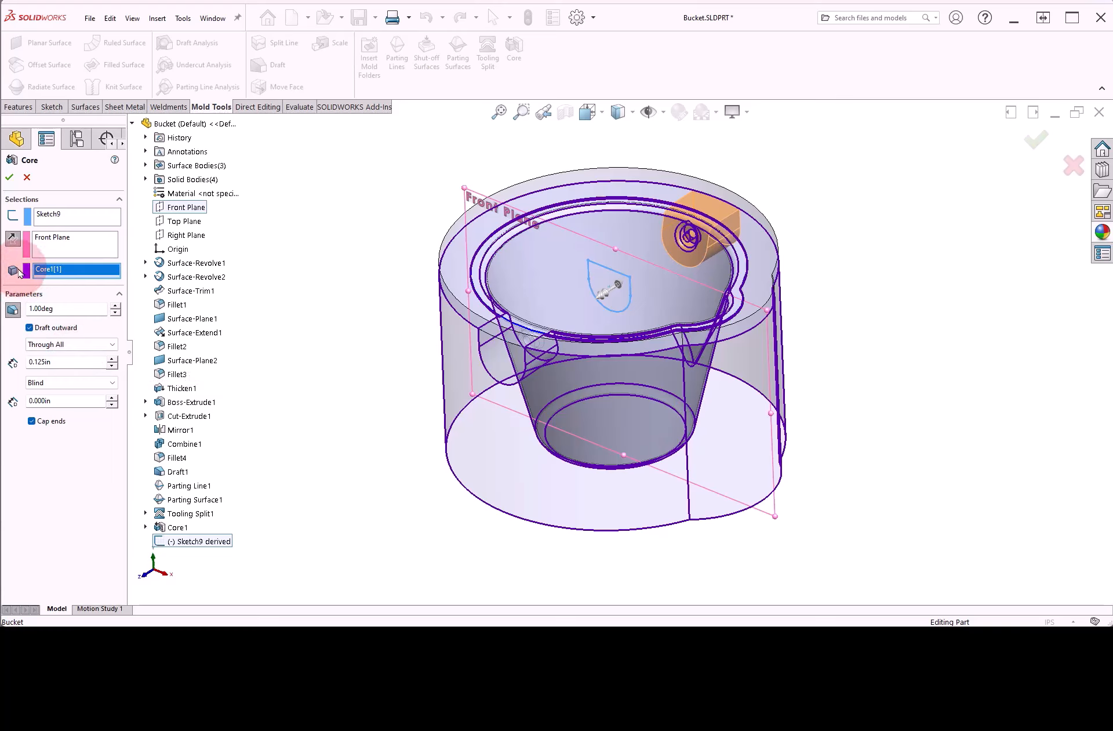
pyautogui.click(12, 311)
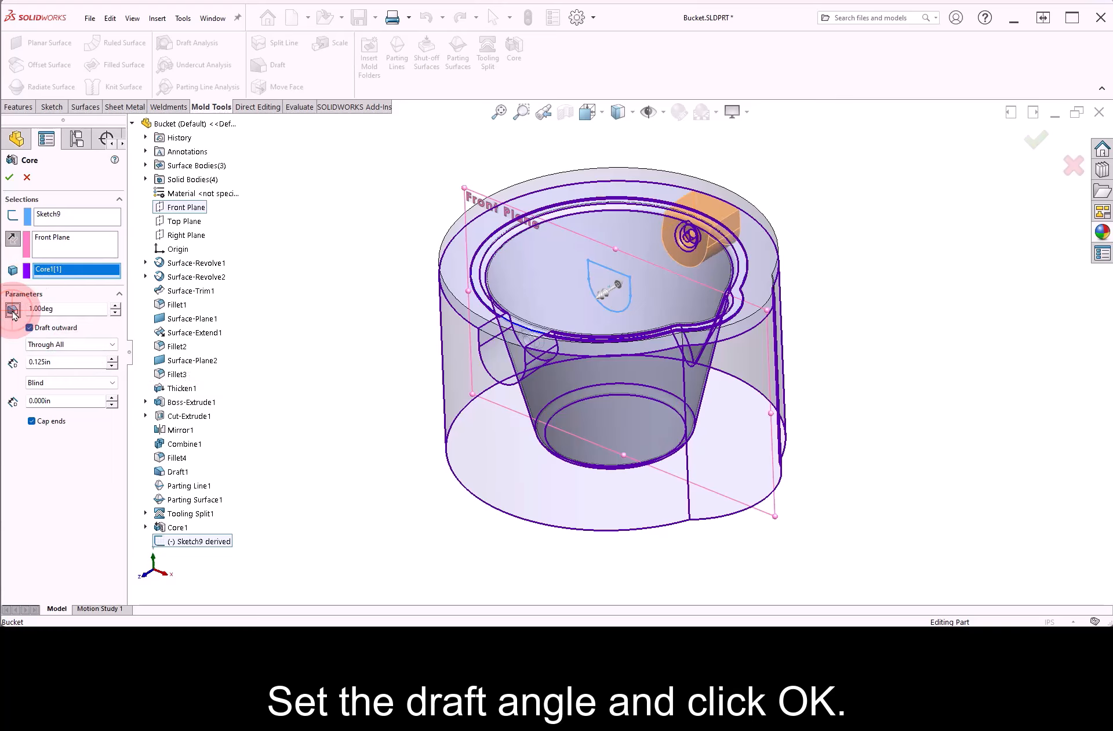
pyautogui.click(8, 178)
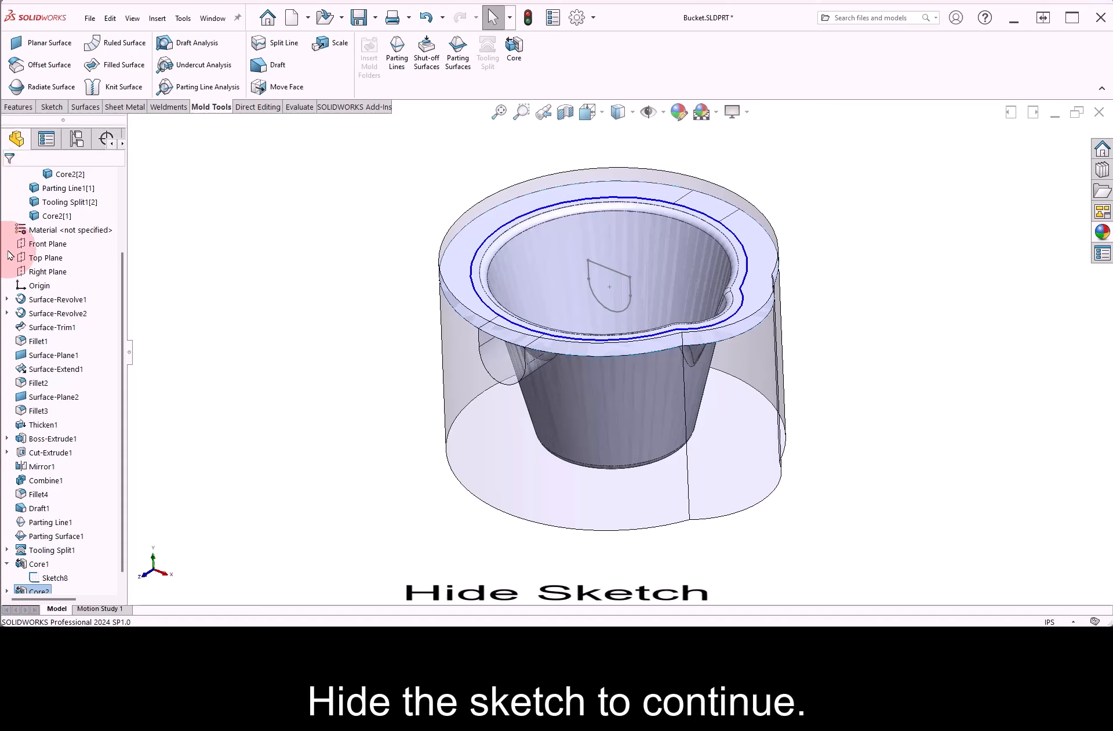
# Hide the first side core's sketch, Sketch8, under the Core1 feature.
pyautogui.click(64, 581)
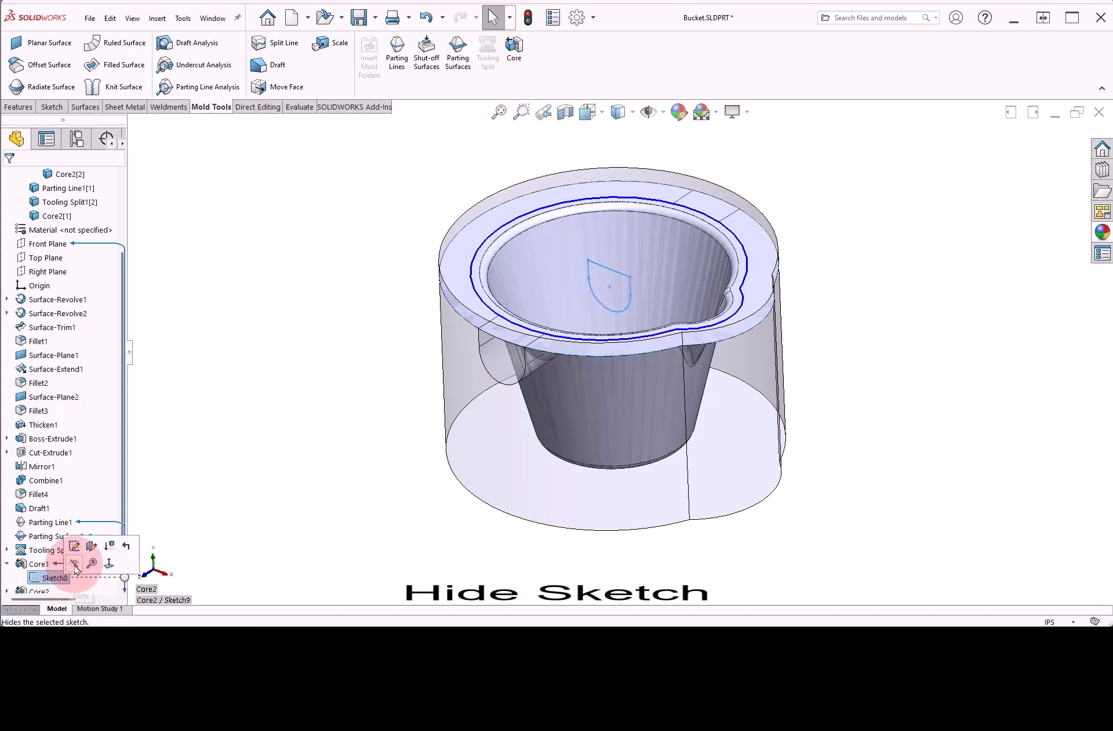
pyautogui.click(79, 565)
pyautogui.click(172, 366)
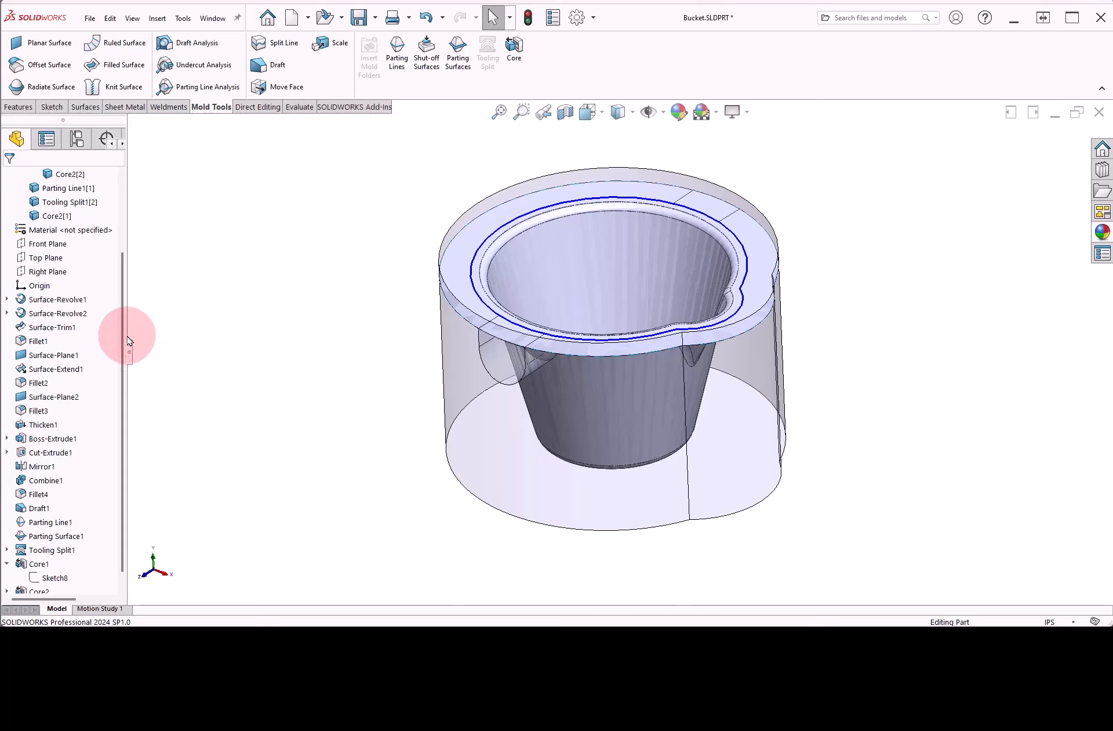
# Check the side core bodies by highlighting them in the model, then clear the selection.
pyautogui.moveTo(121, 333); pyautogui.dragTo(123, 265)
pyautogui.click(70, 258)
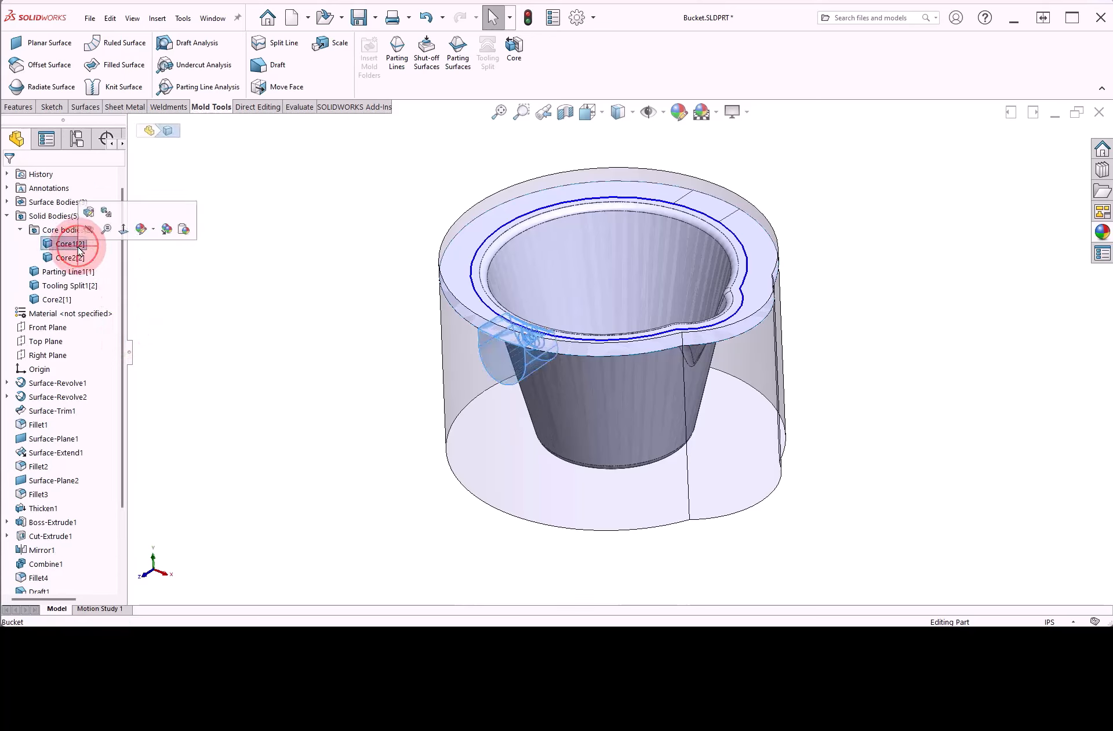
pyautogui.click(196, 259)
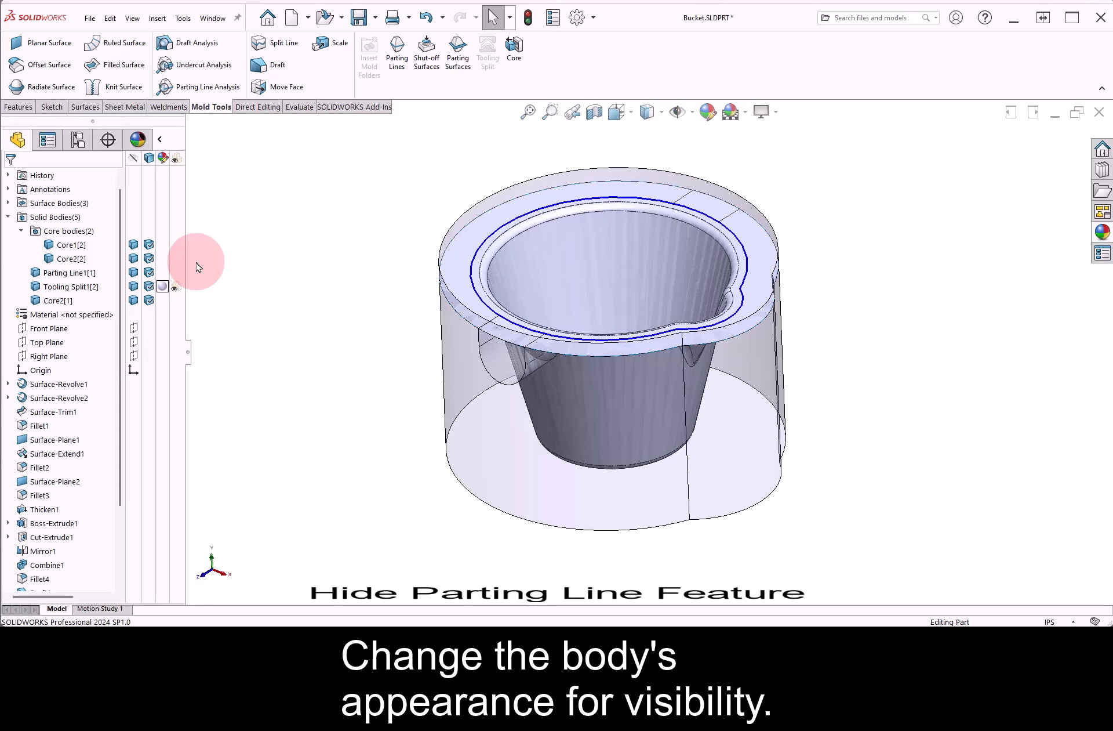
# Remove the transparency from the core body Tooling Split1[2], the cavity body Core2[1] and both side core bodies.
pyautogui.click(176, 288)
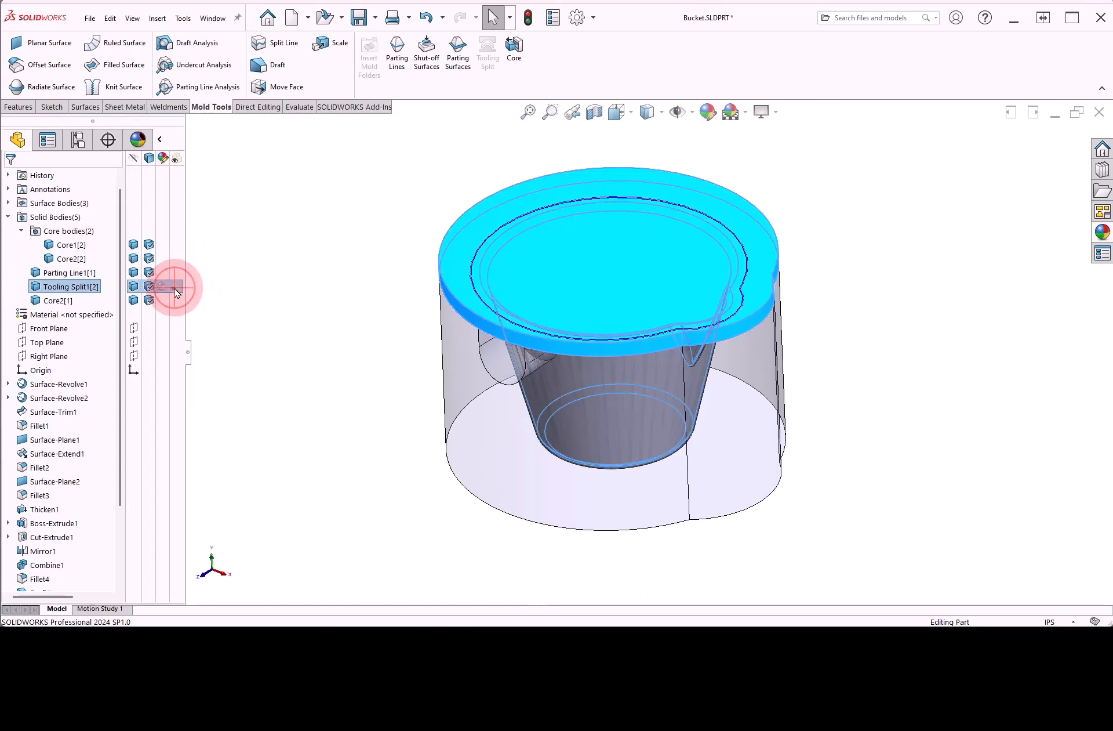
pyautogui.click(176, 301)
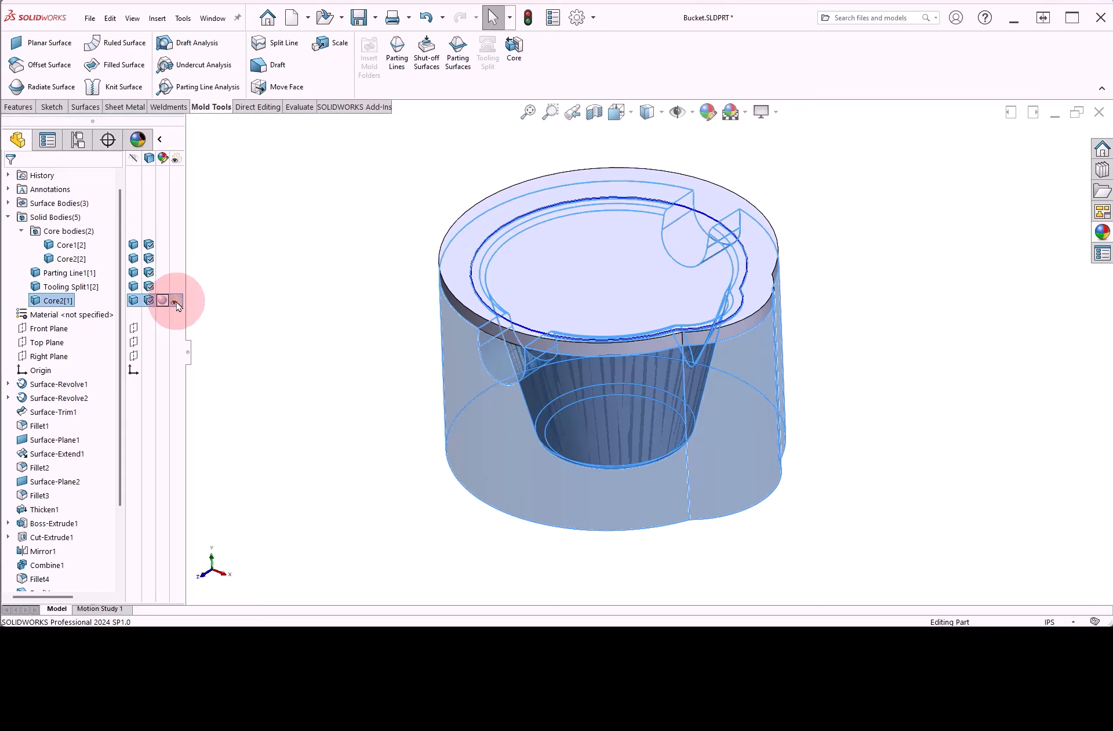
pyautogui.click(220, 299)
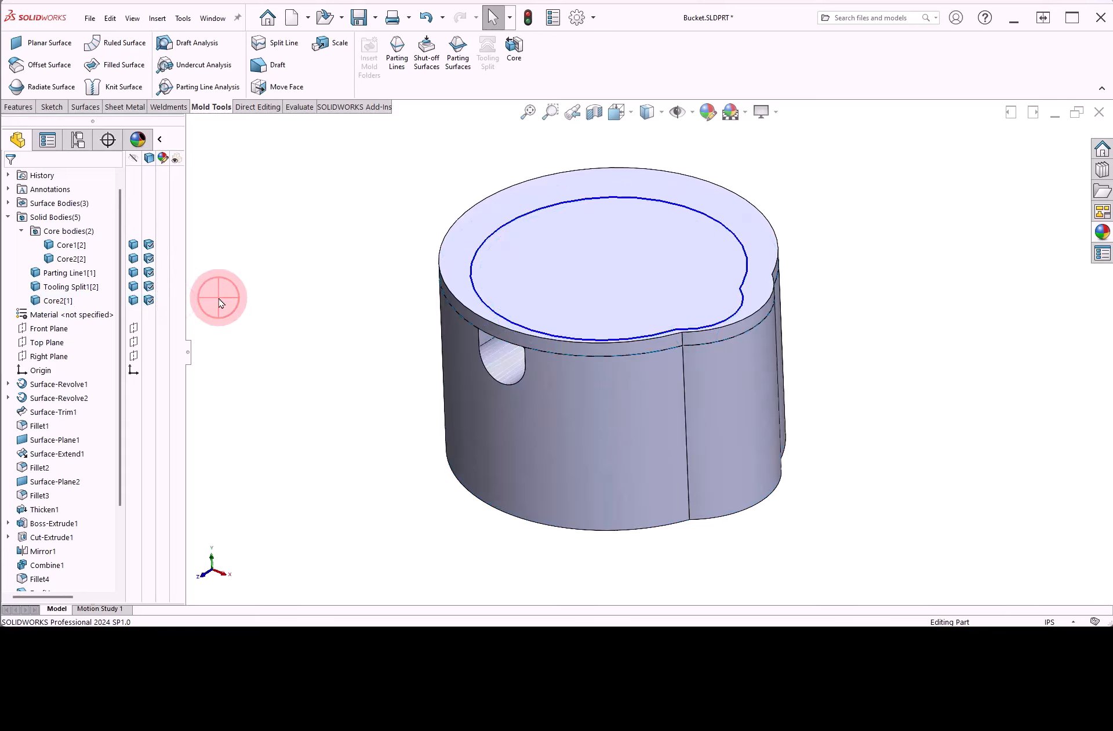
pyautogui.click(174, 245)
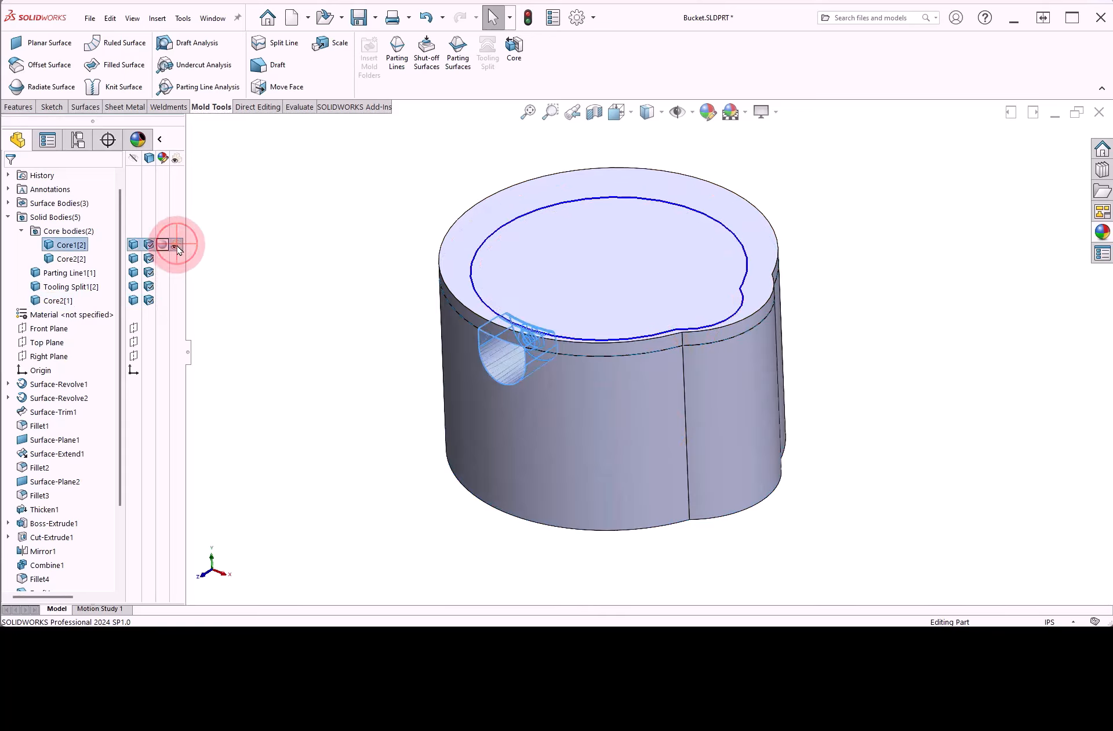
pyautogui.click(175, 259)
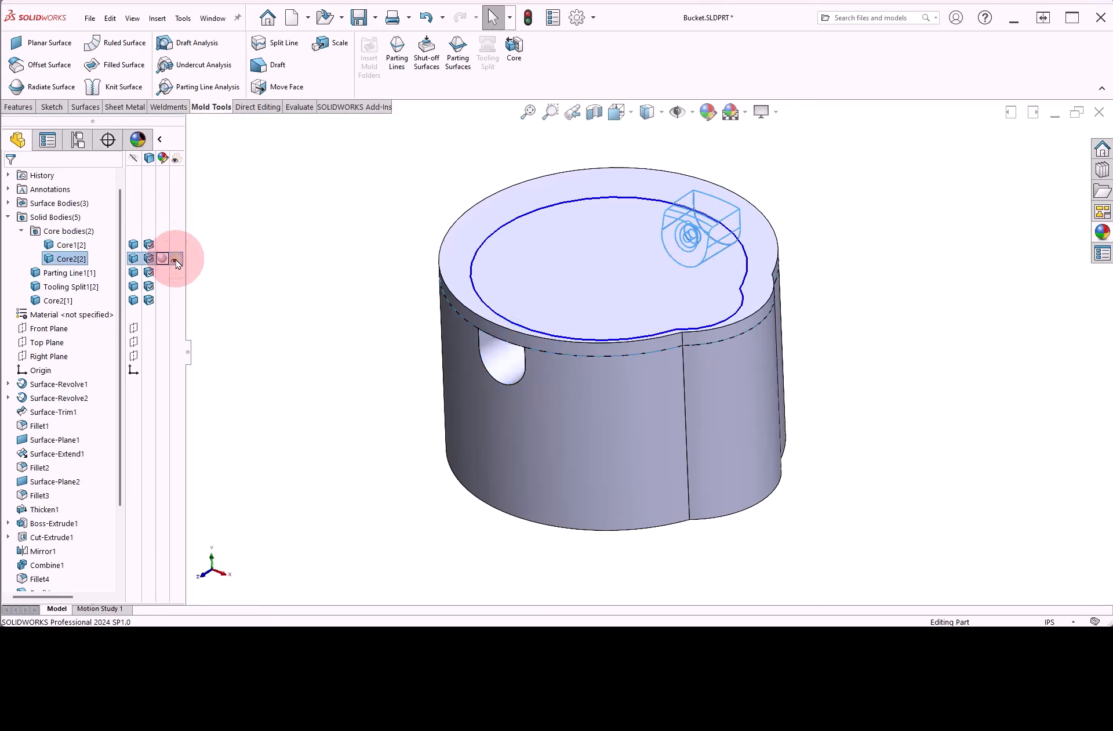
pyautogui.click(228, 254)
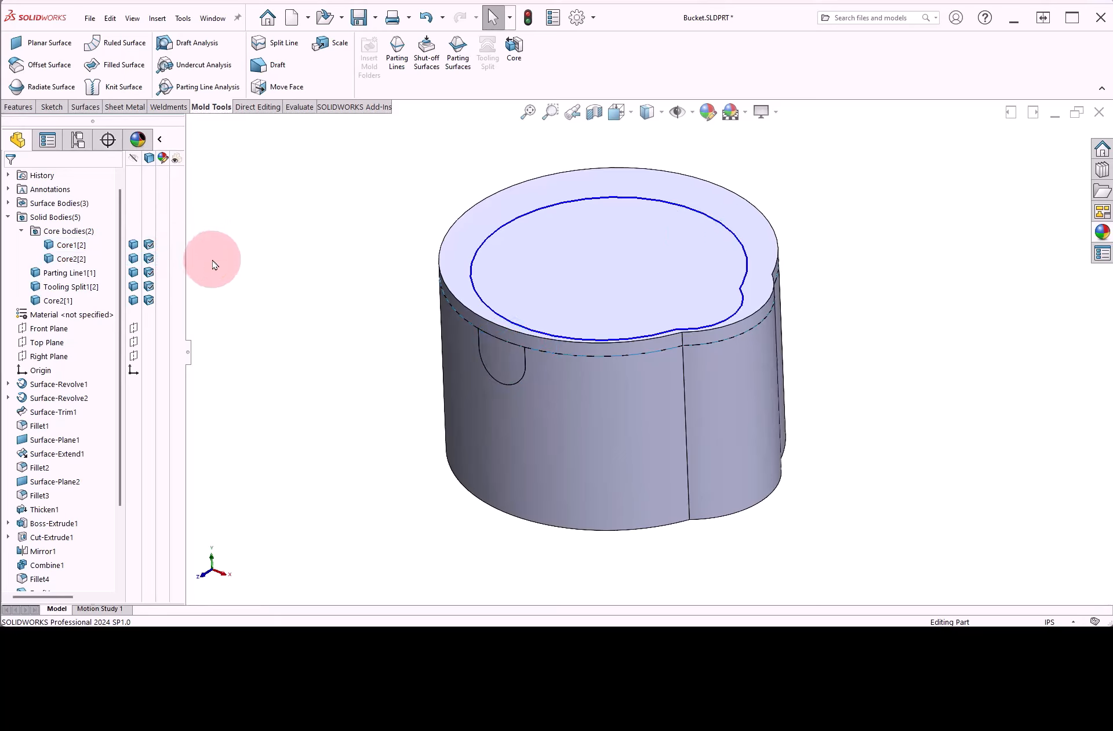
# Hide the core body Tooling Split1[2] and apply a red appearance to the bucket body Parting Line1[1].
pyautogui.click(135, 278)
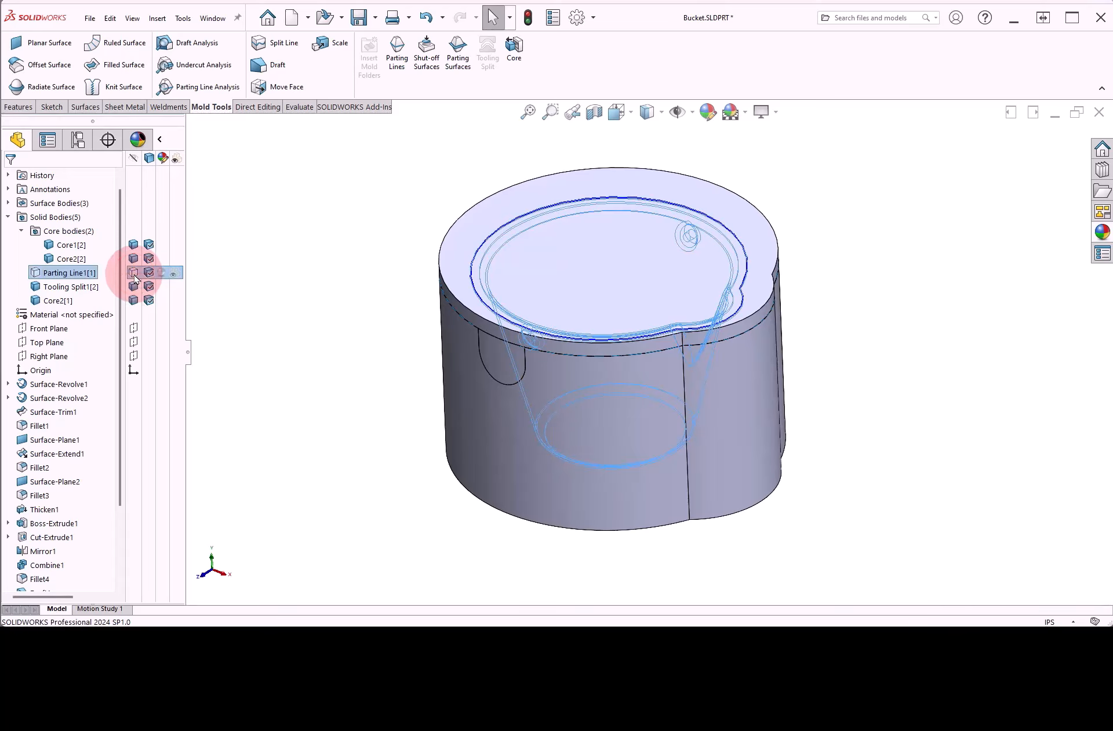
pyautogui.click(134, 286)
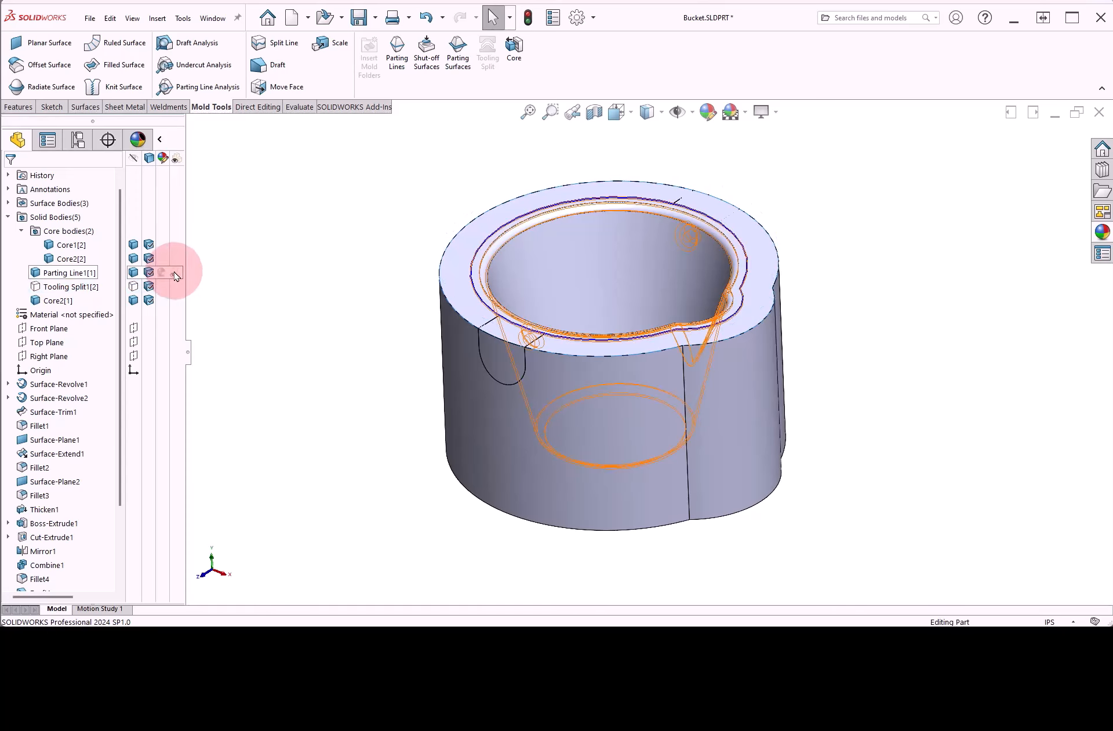
pyautogui.click(164, 275)
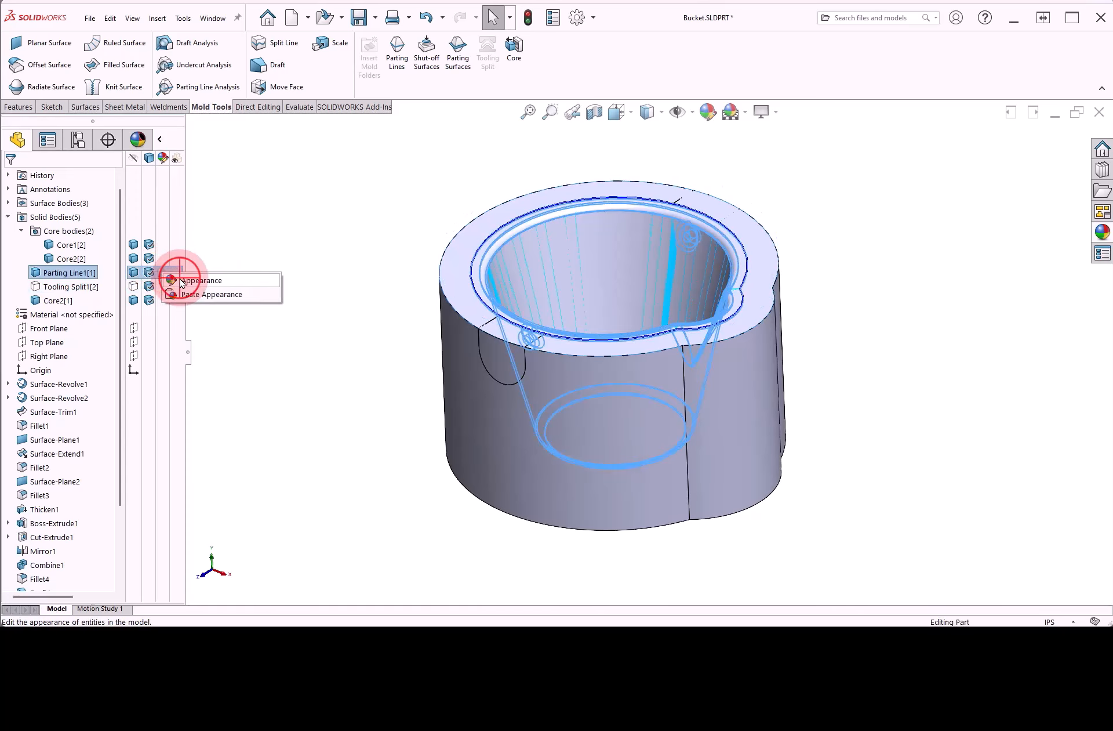
pyautogui.click(200, 281)
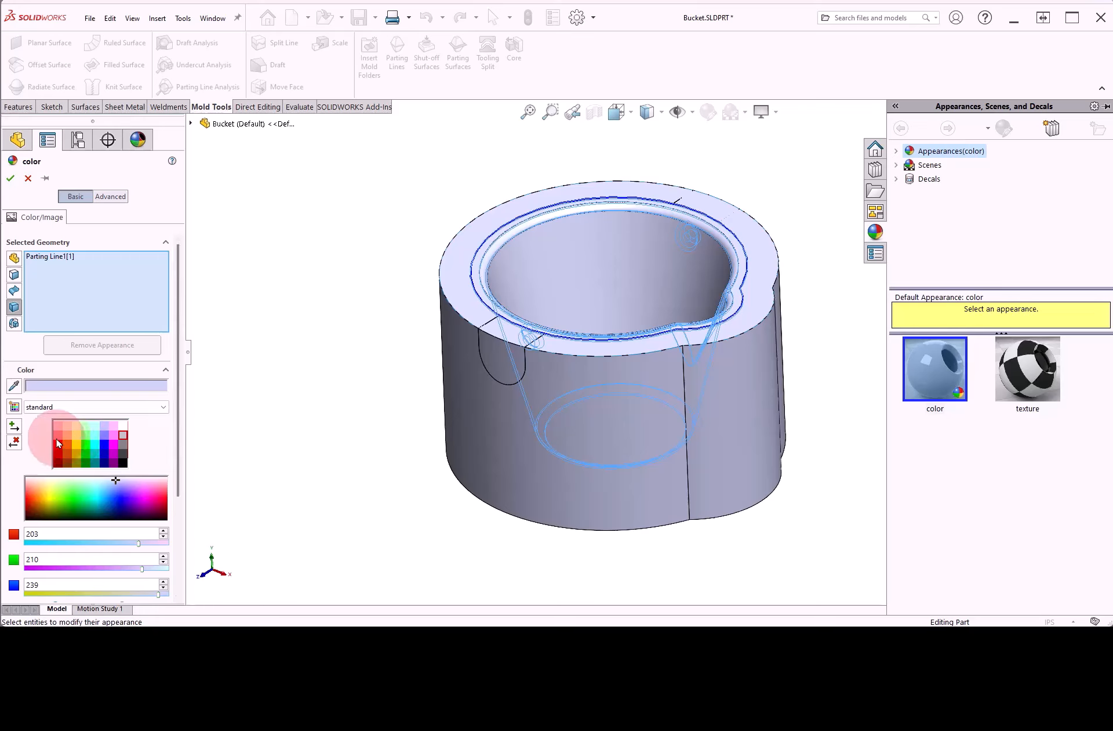
pyautogui.click(58, 444)
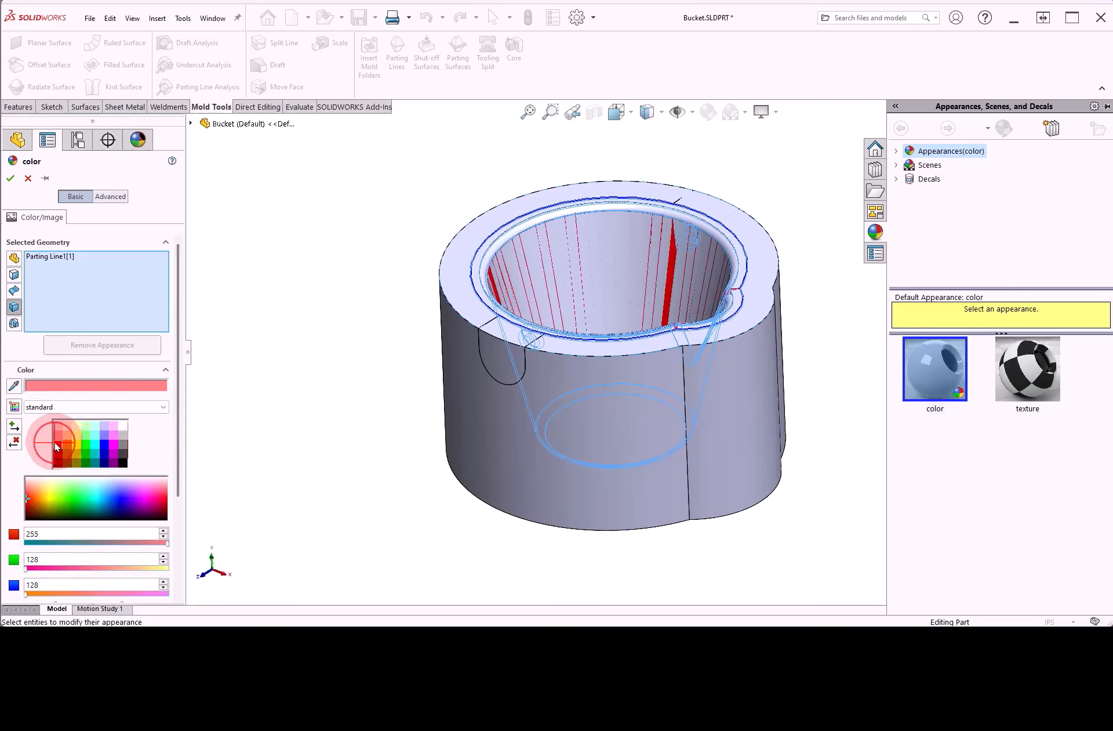
pyautogui.click(10, 178)
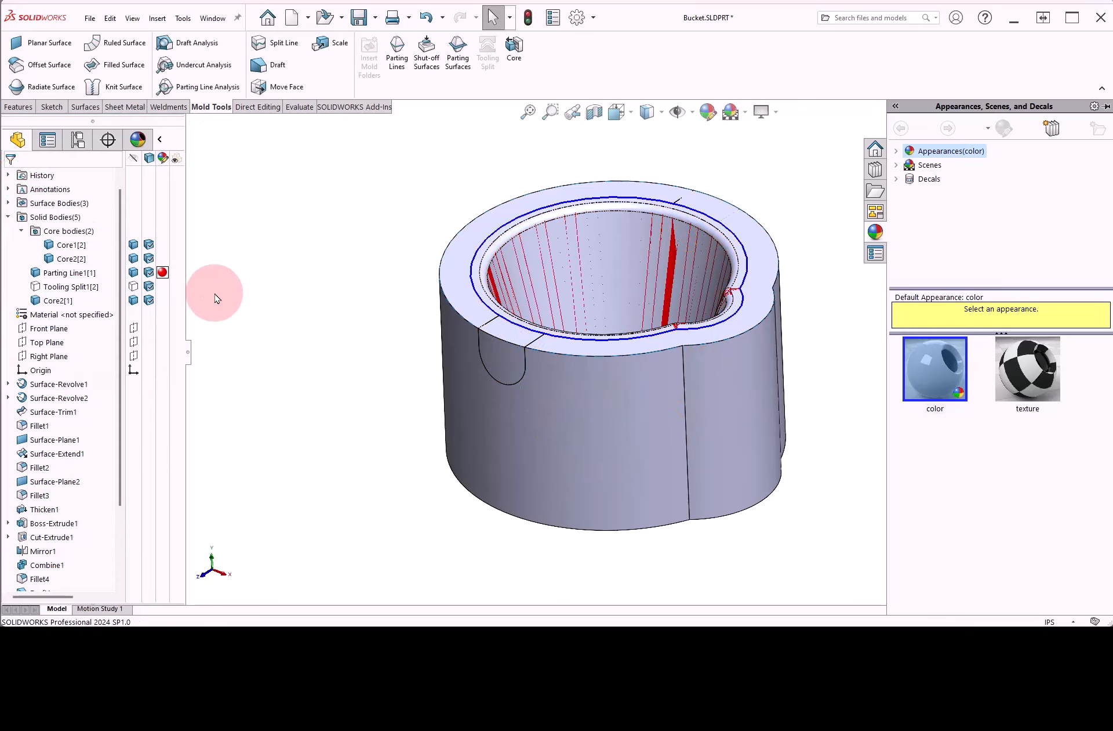
# Hide all the surface bodies so that they no longer cover the coloured bucket.
pyautogui.click(73, 203)
pyautogui.click(85, 189)
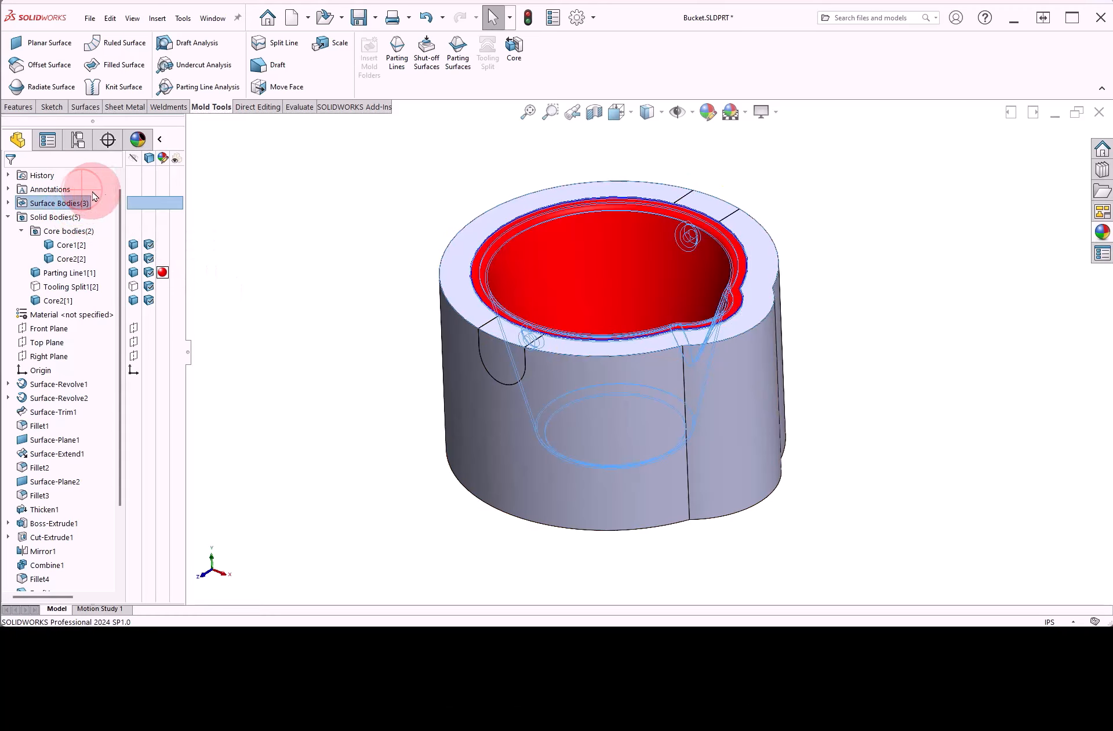
pyautogui.click(310, 255)
# Apply a light cyan appearance (RGB 128, 255, 255) to both side core bodies.
pyautogui.click(72, 246)
pyautogui.click(133, 231)
pyautogui.click(152, 259)
pyautogui.click(96, 427)
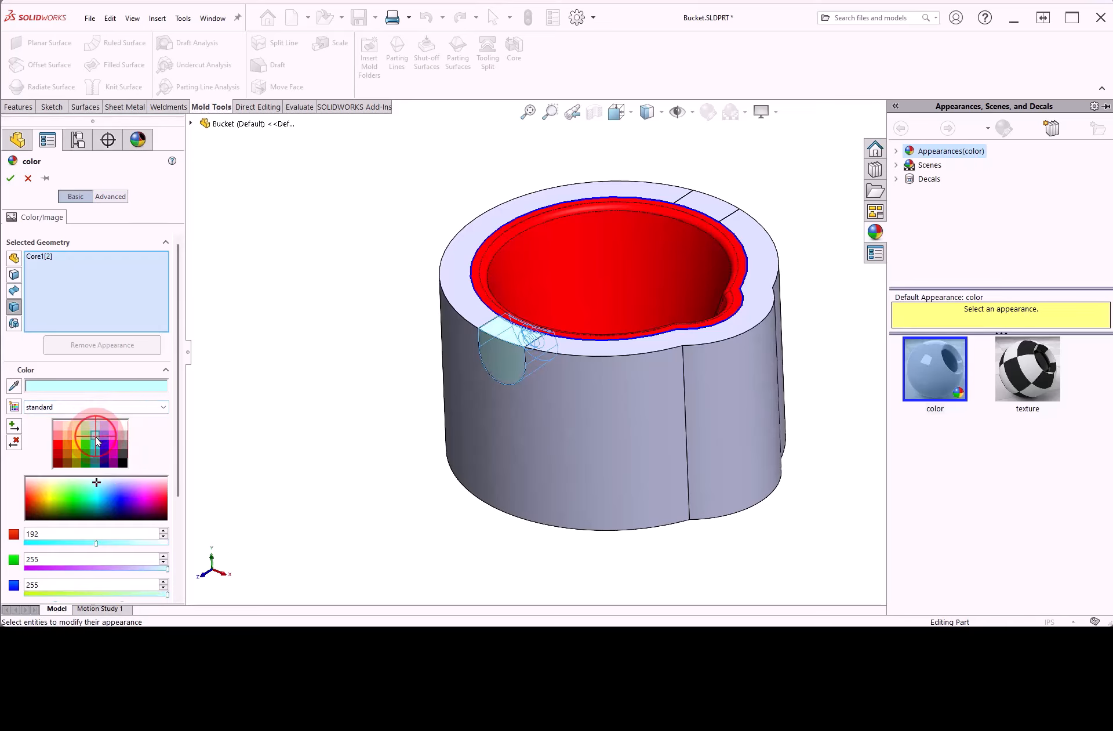
pyautogui.click(96, 439)
pyautogui.click(704, 200)
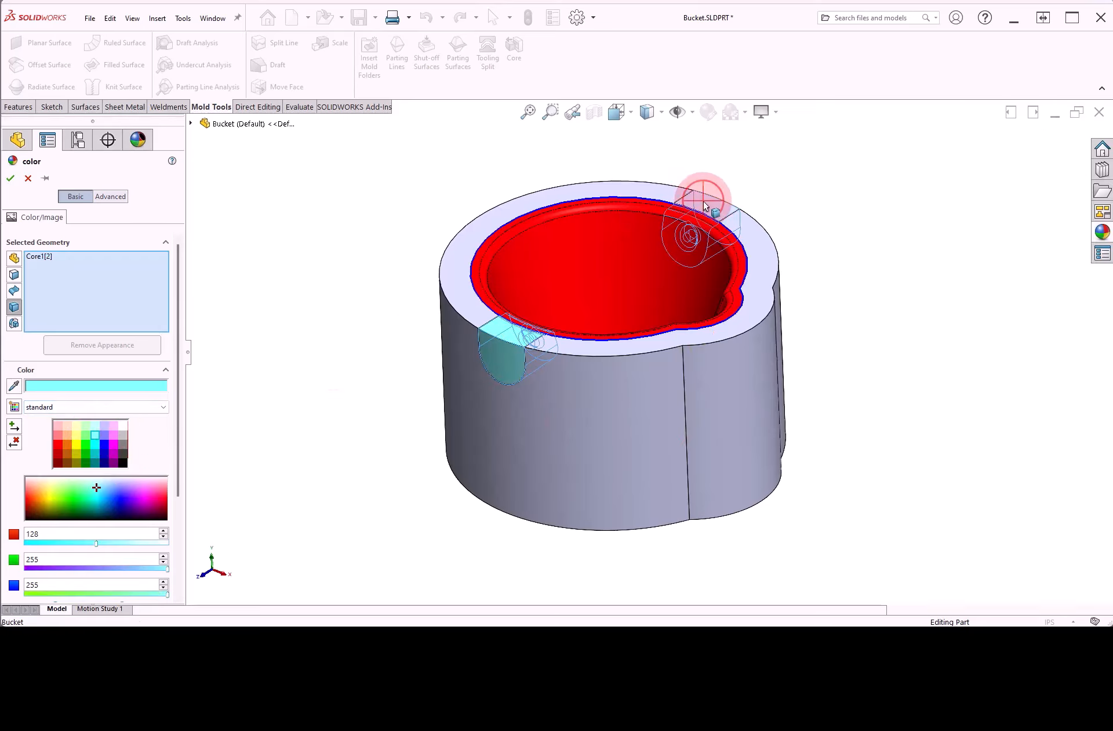
pyautogui.click(13, 183)
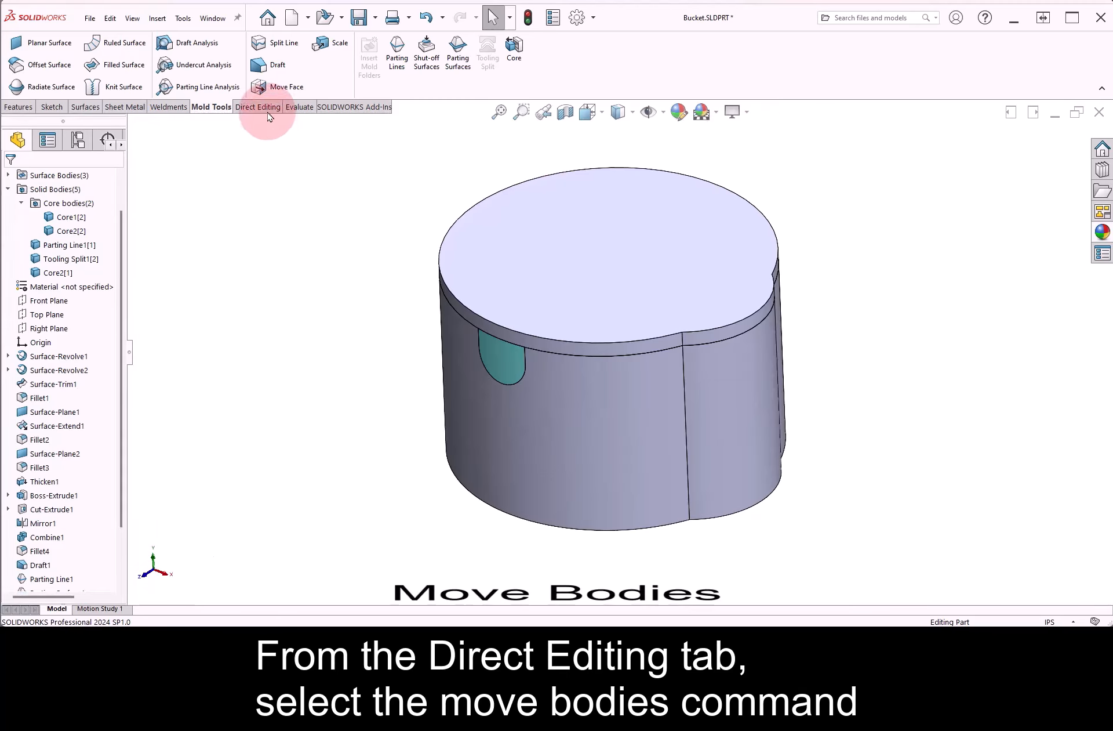
# Move the core body Tooling Split1[2] about 27.9 in upward along Y, out of the bucket.
pyautogui.click(268, 108)
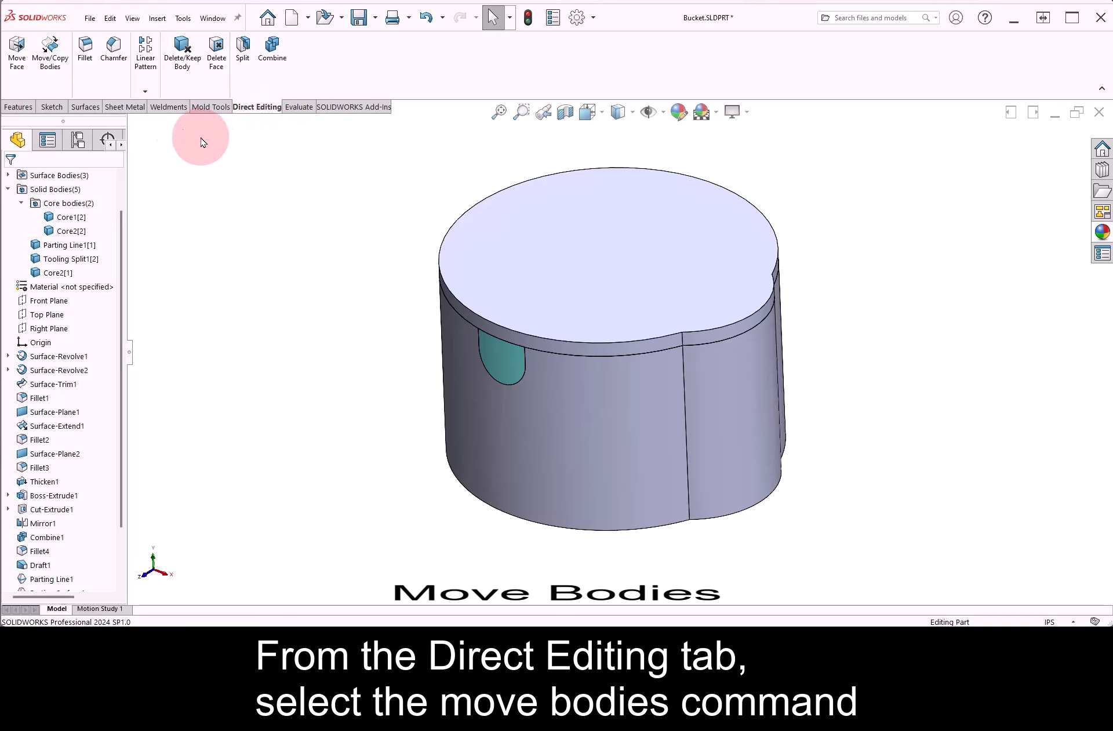
pyautogui.click(55, 69)
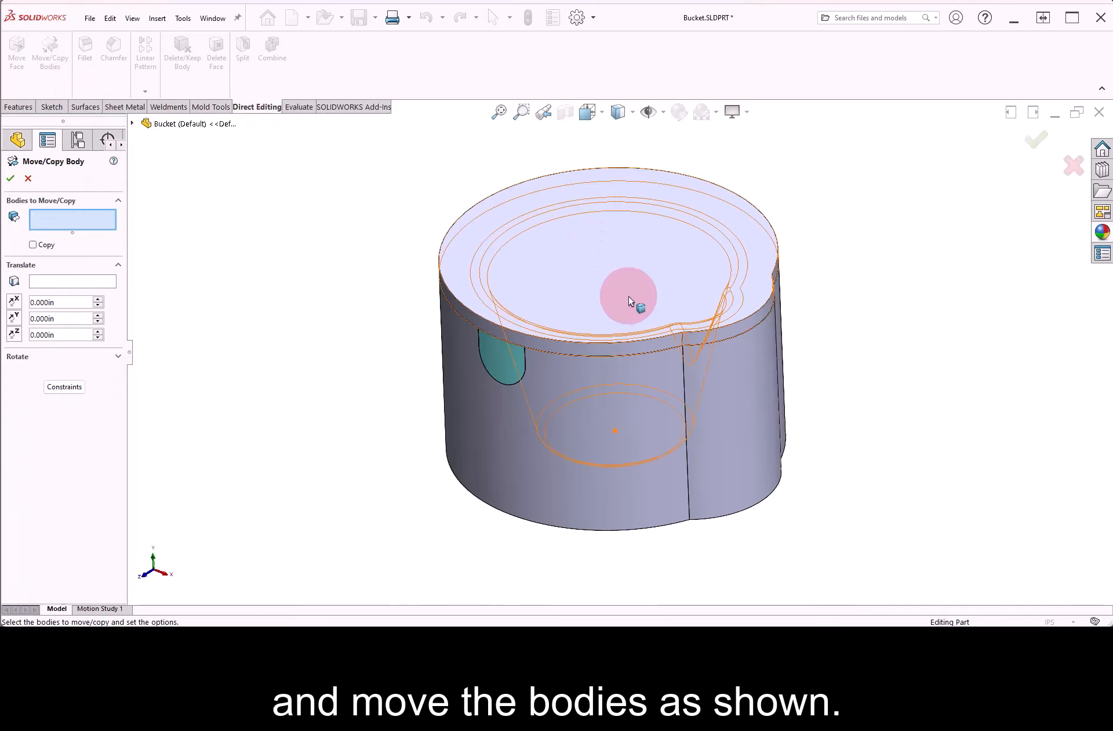
pyautogui.scroll(5, 627, 307)
pyautogui.click(617, 322)
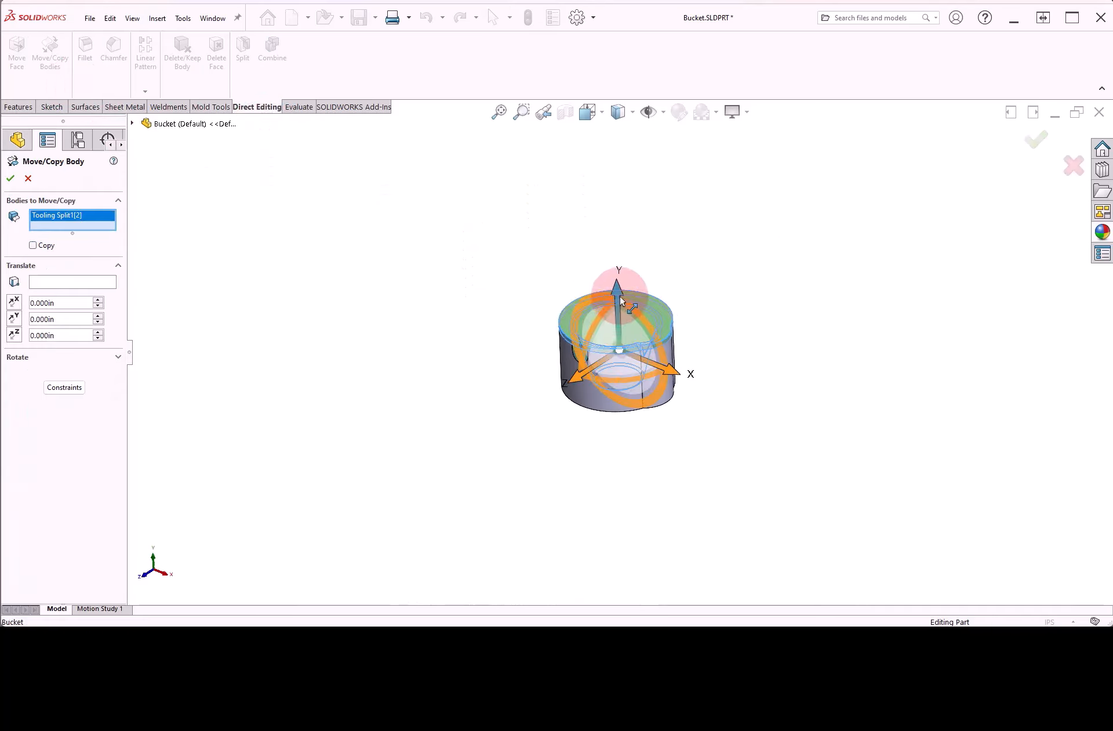
pyautogui.moveTo(616, 278); pyautogui.dragTo(624, 170)
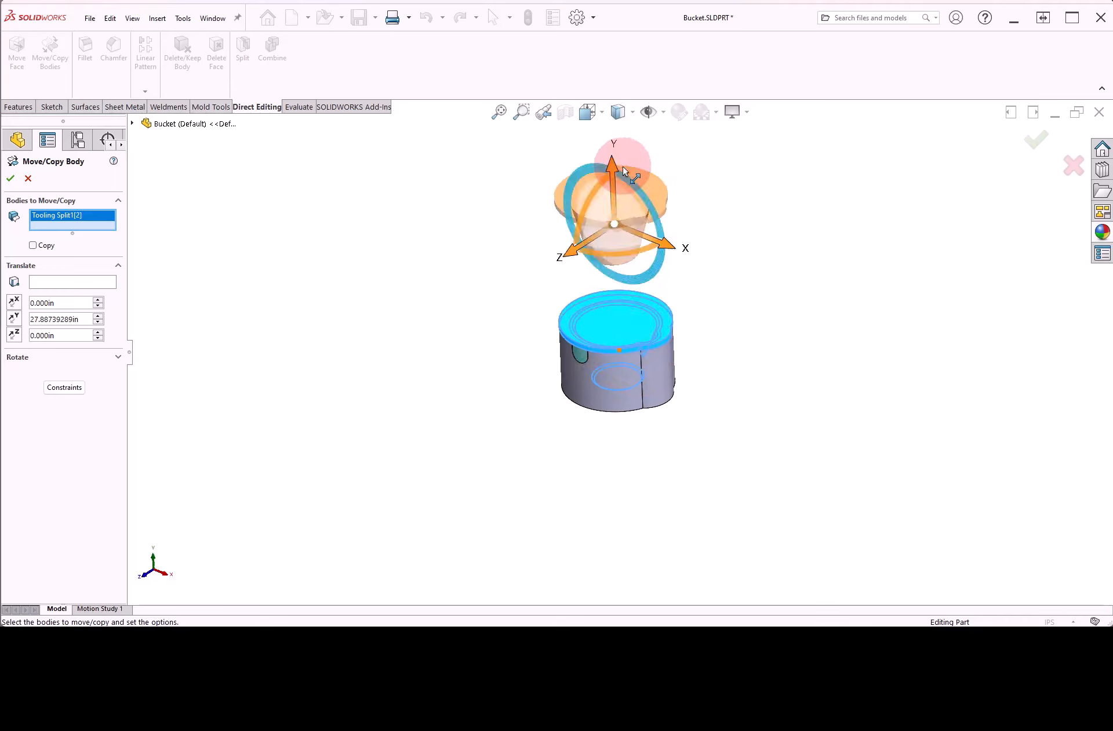
pyautogui.click(11, 180)
# Move the cavity body Core2[1] about 26.65 in downward along Y, away from the bucket.
pyautogui.click(49, 68)
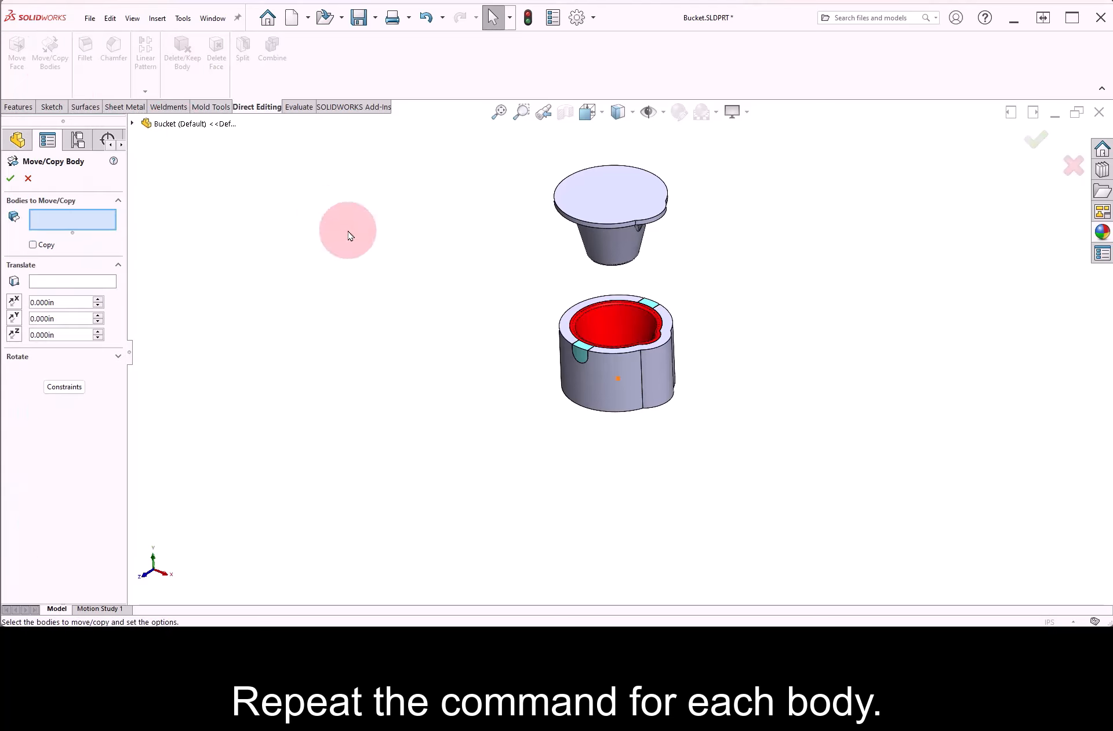
pyautogui.click(623, 394)
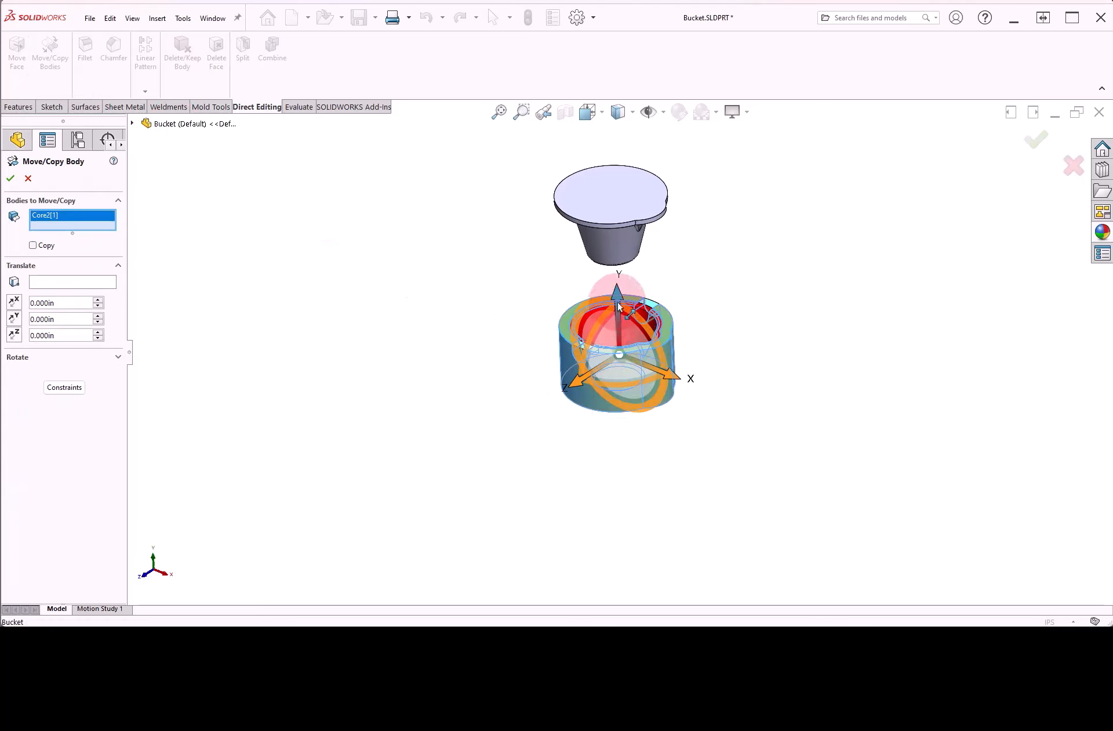
pyautogui.moveTo(618, 306); pyautogui.dragTo(544, 404)
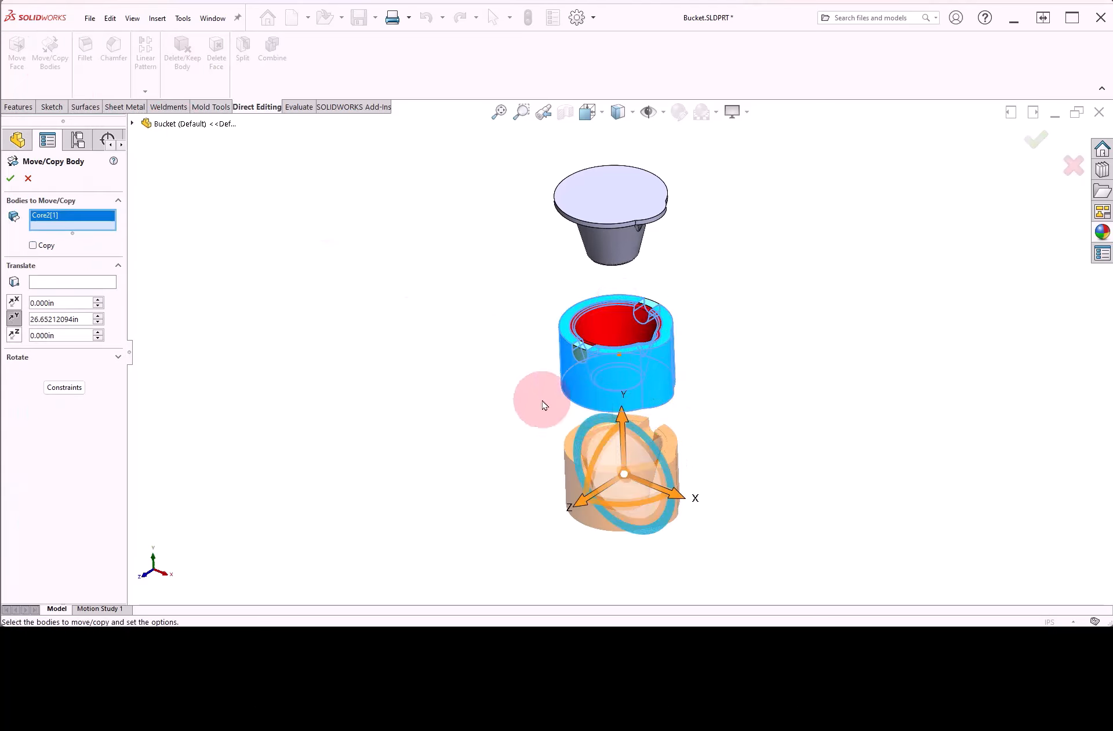
pyautogui.click(10, 178)
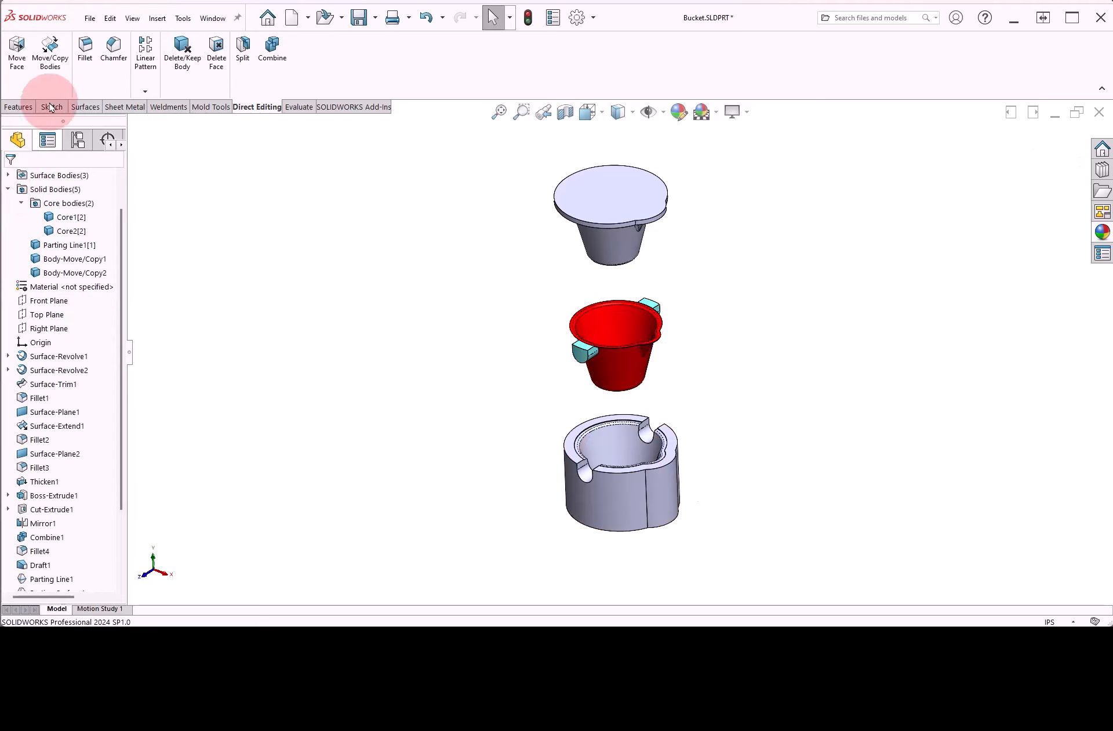
# Move the front side core body Core1[2] outward along Z, clear of the bucket.
pyautogui.click(50, 53)
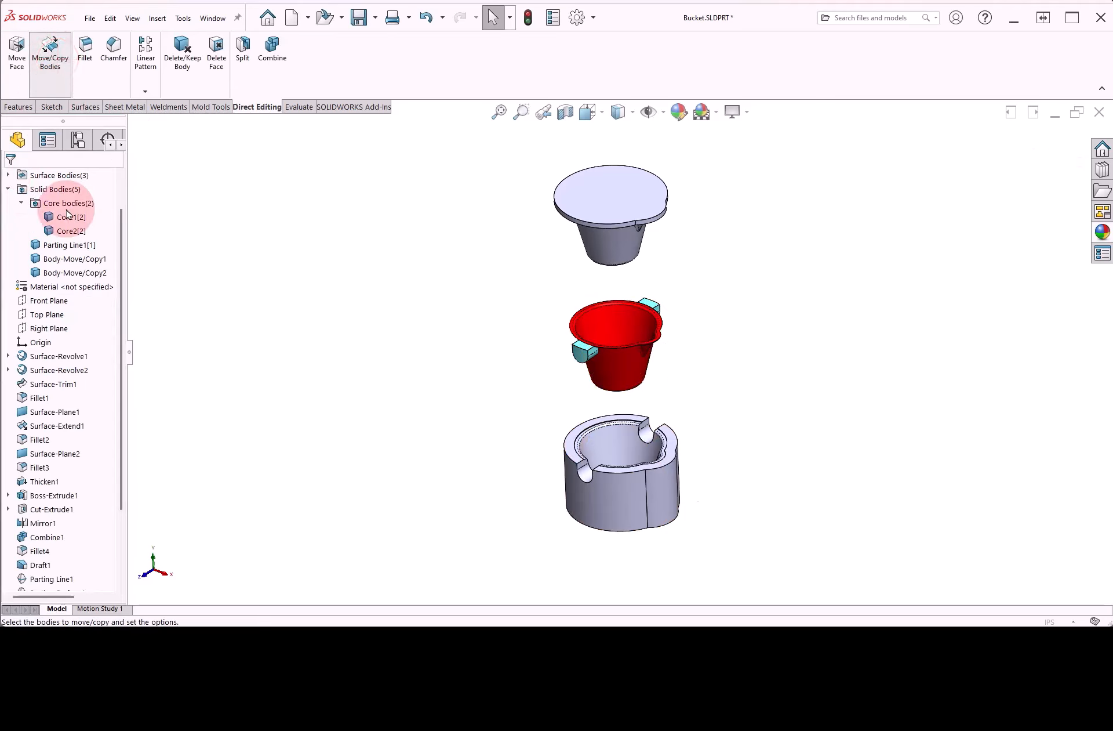
pyautogui.click(585, 358)
pyautogui.moveTo(543, 382); pyautogui.dragTo(497, 413)
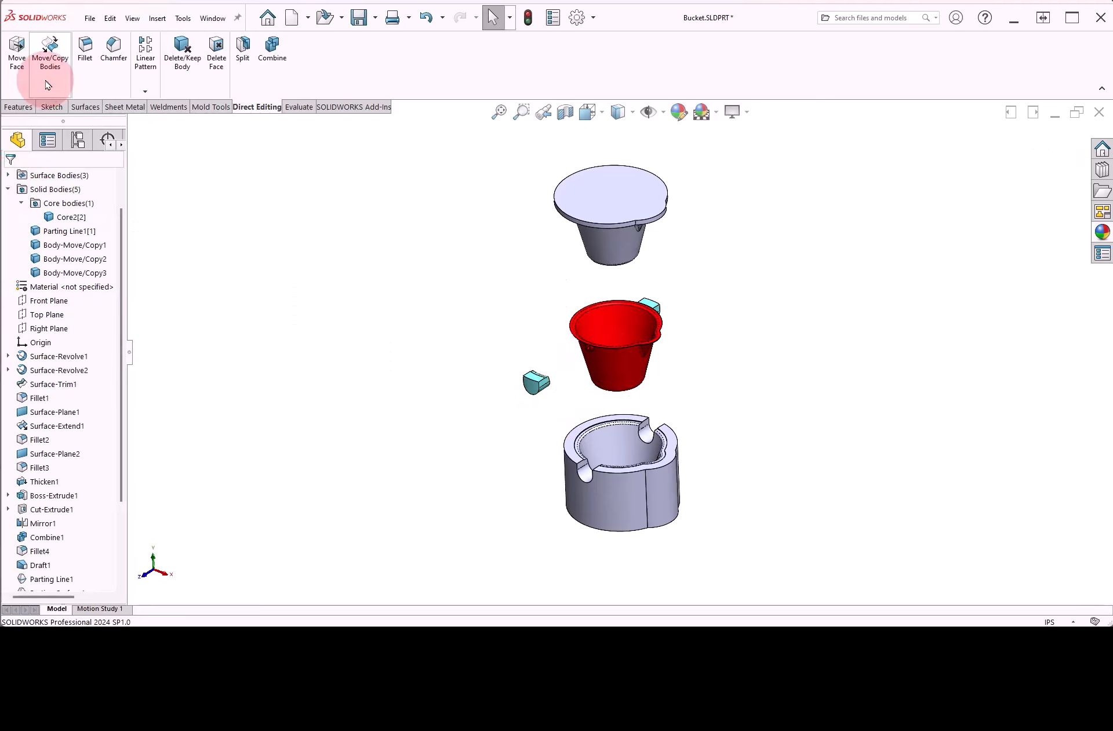
# Move the rear side core body Core2[2] about 16.78 in outward along negative Z, away from the bucket.
pyautogui.click(48, 85)
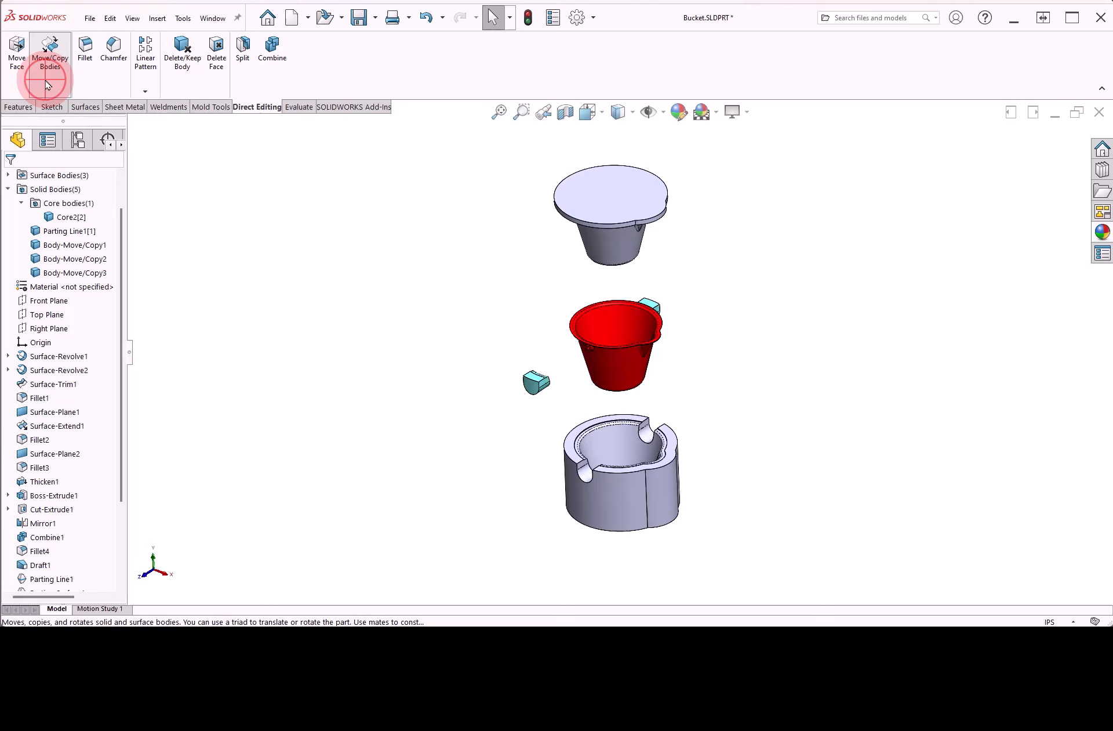
pyautogui.click(653, 307)
pyautogui.moveTo(654, 308); pyautogui.dragTo(660, 307)
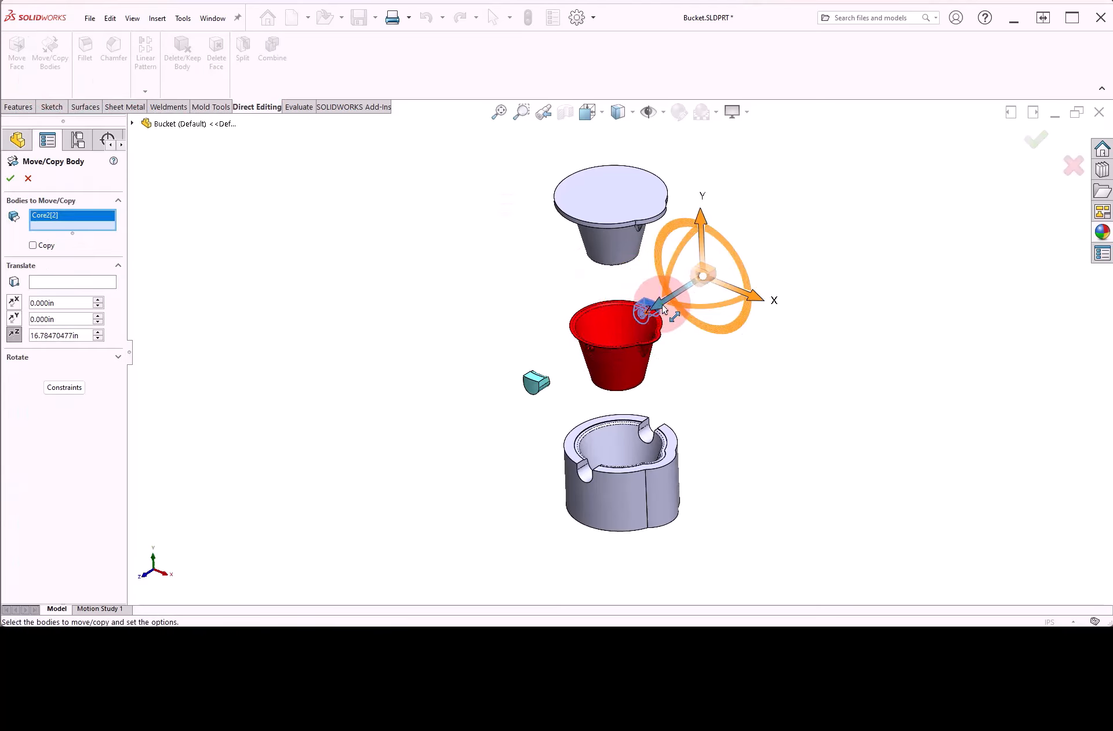
pyautogui.click(13, 180)
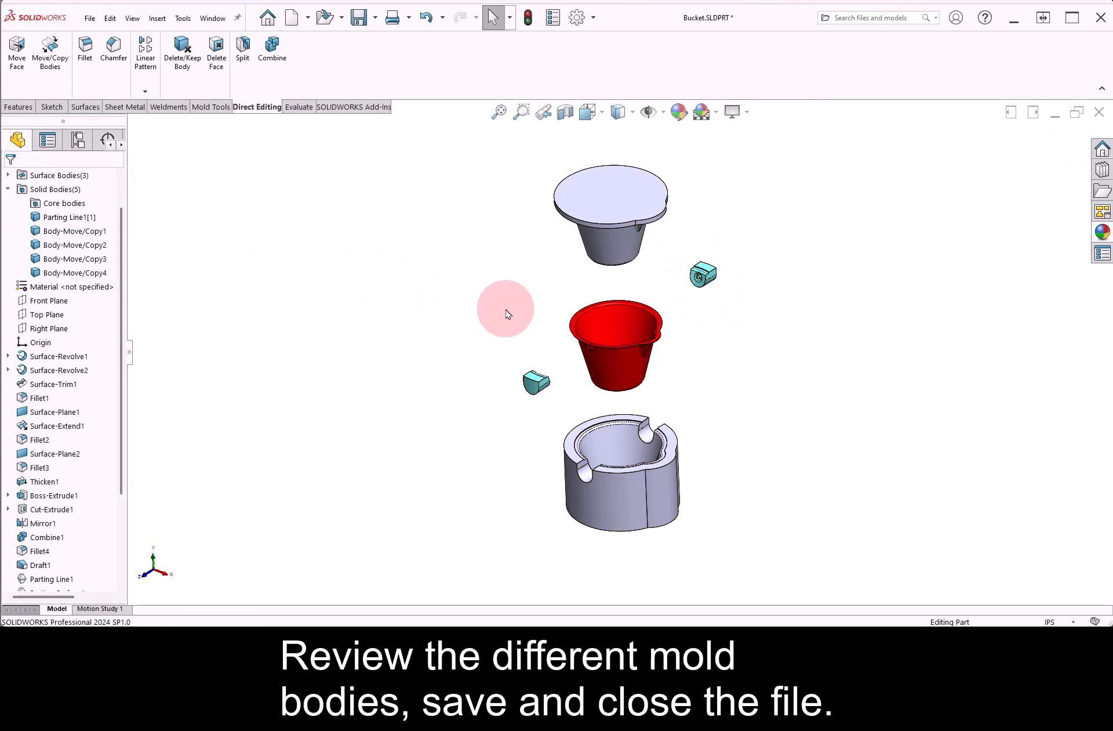
# Examine the separated core, cavity, bucket and side core bodies from several sides.
pyautogui.moveTo(509, 311); pyautogui.dragTo(366, 278, button='middle')
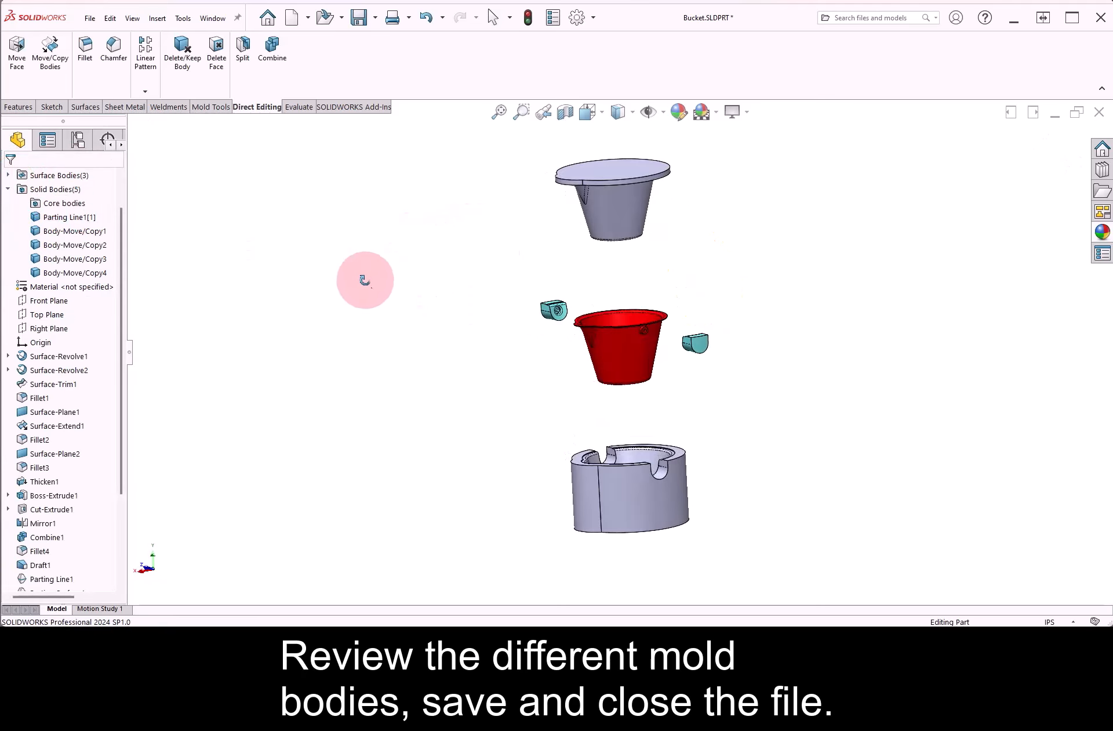
pyautogui.scroll(-10, 560, 322)
pyautogui.moveTo(526, 218); pyautogui.dragTo(566, 194, button='right')
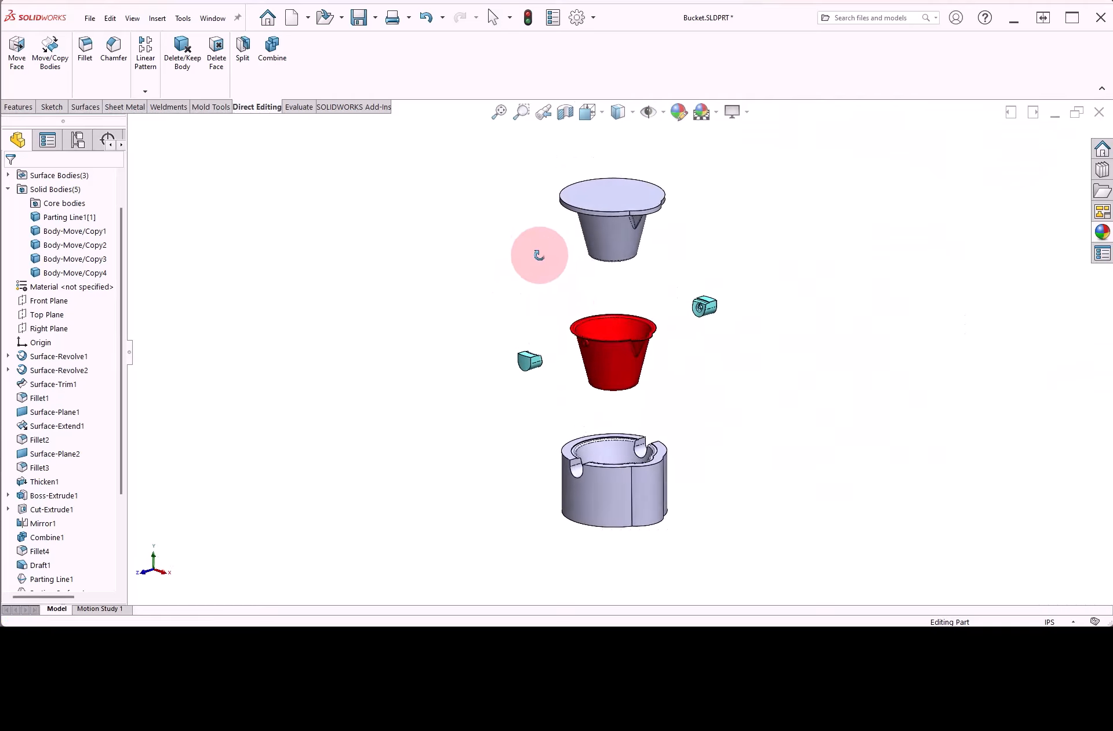